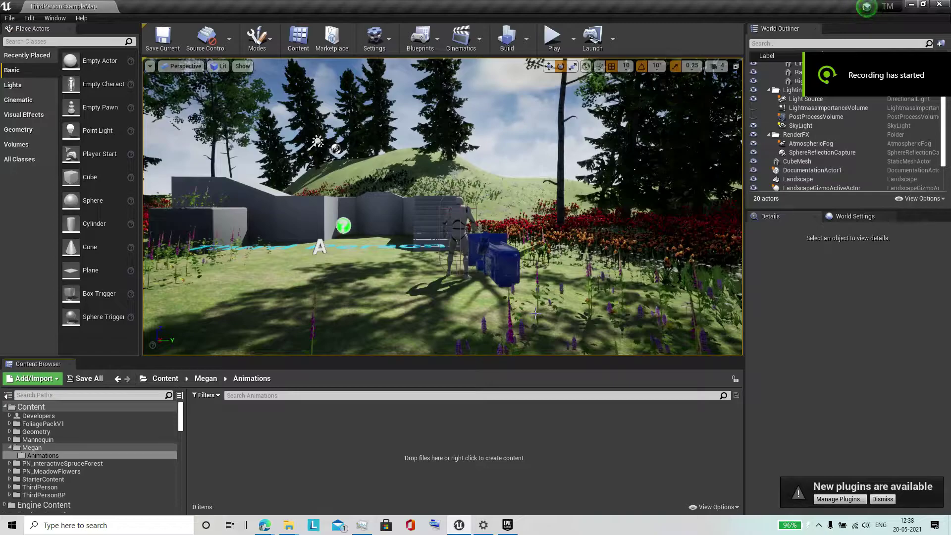
# Browse the Mannequin's Animations folder for reference
pyautogui.doubleClick(23, 448)
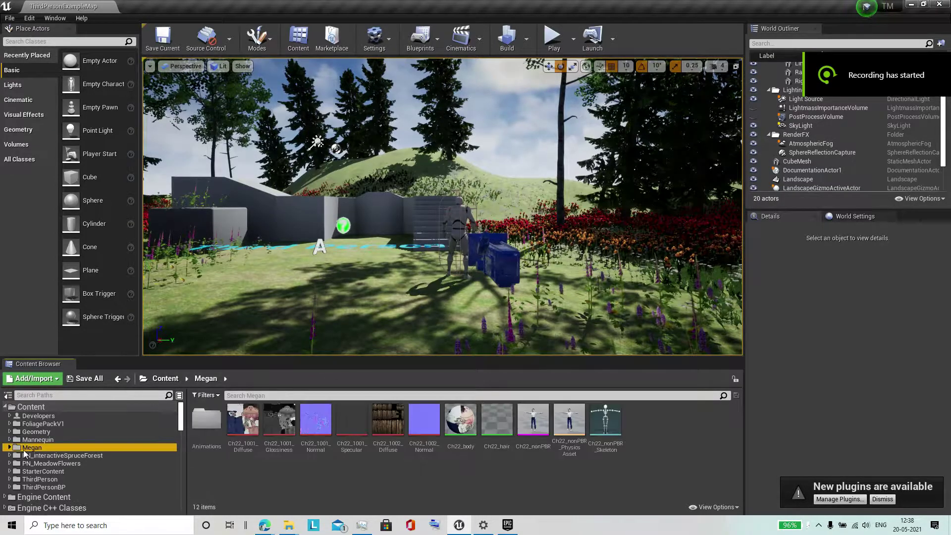
pyautogui.press('Up')
pyautogui.press('Up')
pyautogui.press('Up')
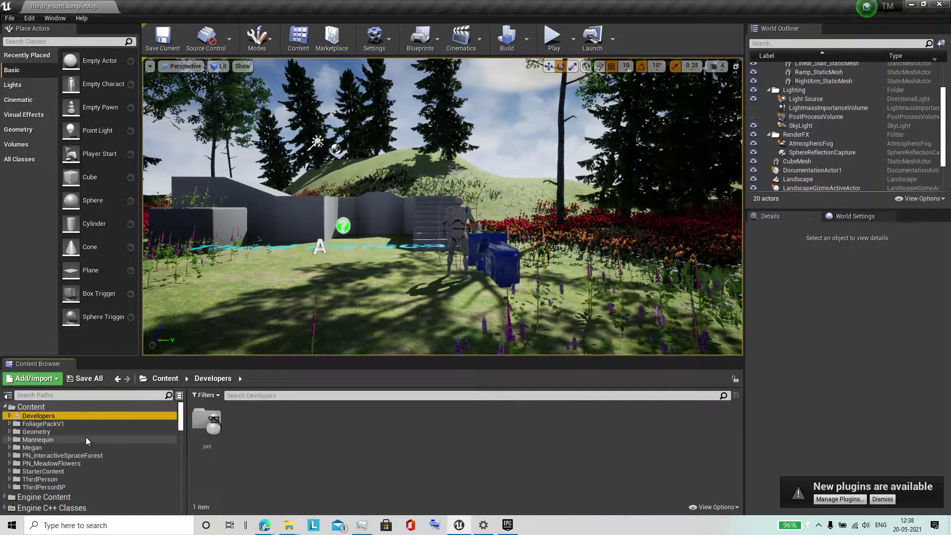
pyautogui.click(69, 439)
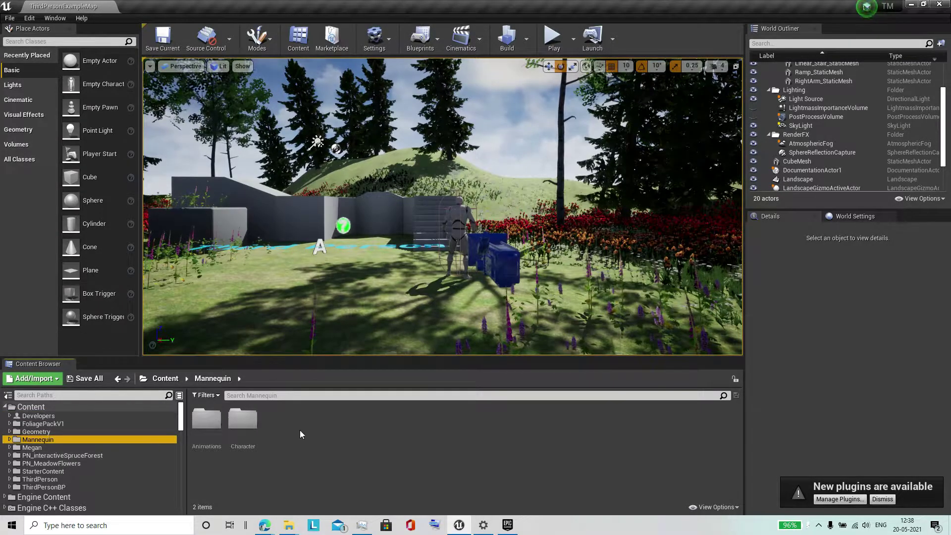
pyautogui.doubleClick(206, 426)
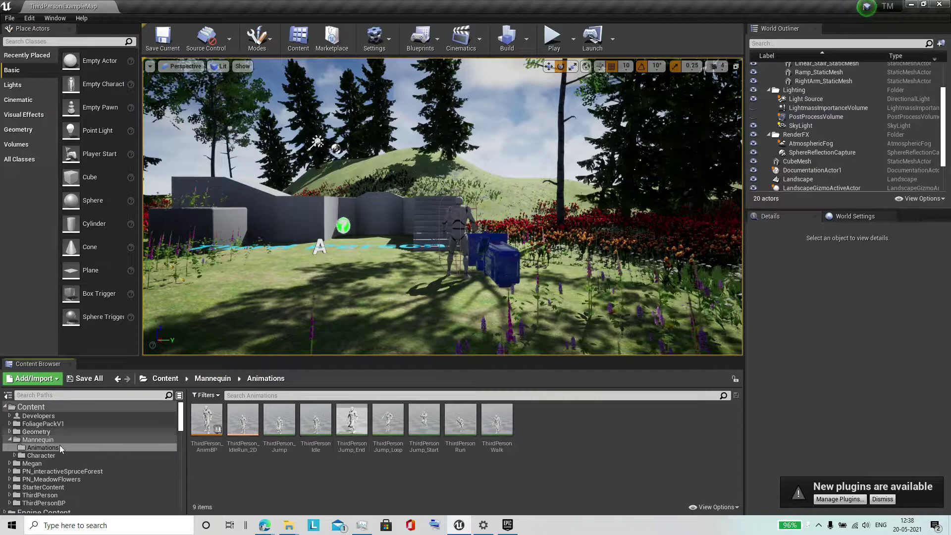
# Return to the Megan folder and open its empty Animations folder
pyautogui.click(9, 439)
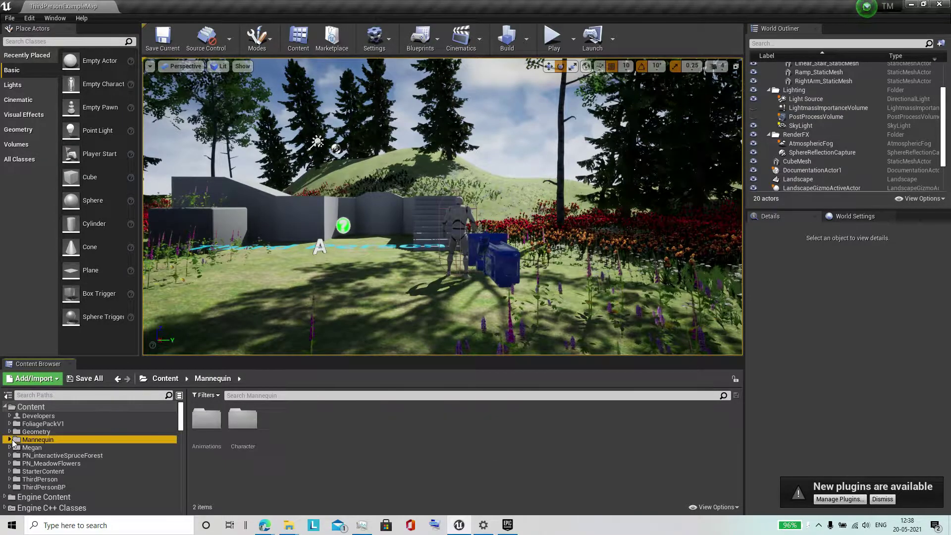
pyautogui.click(50, 448)
pyautogui.doubleClick(206, 420)
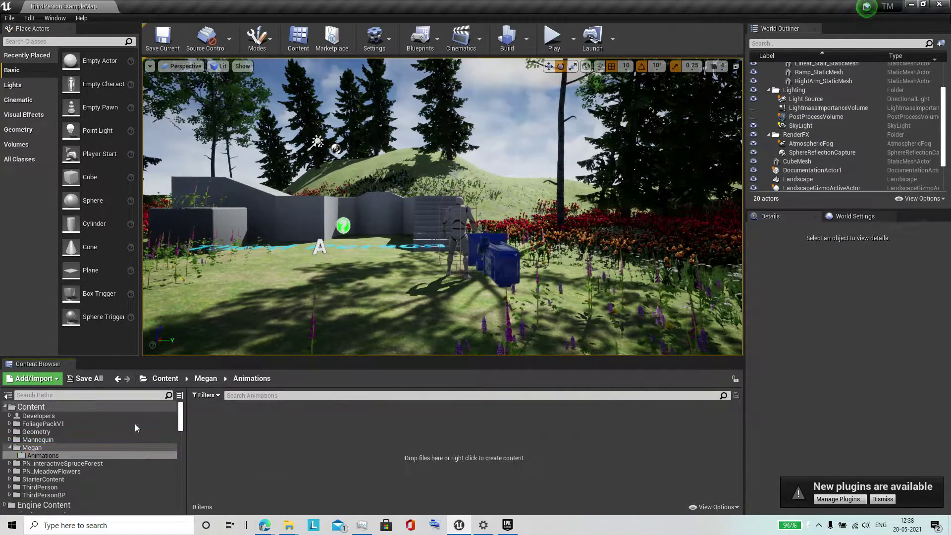
# Import the Falling Idle FBX onto Ch22_nonPBR_Skeleton with Import Animations on, using Import All
pyautogui.click(38, 380)
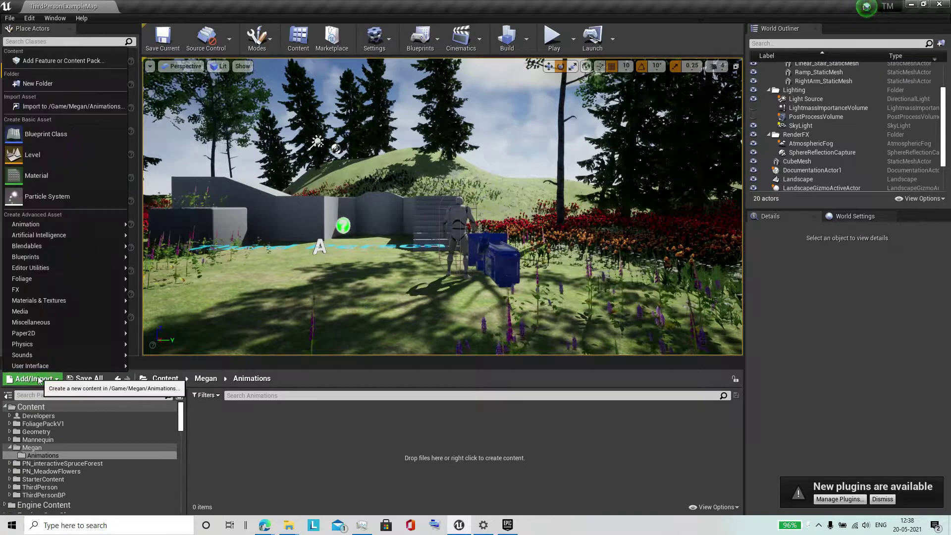
pyautogui.click(68, 110)
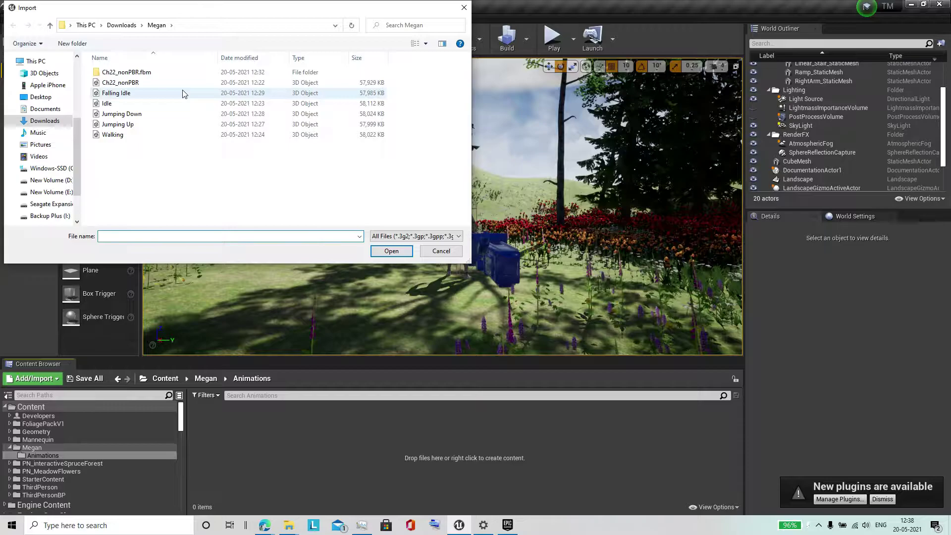
pyautogui.click(184, 95)
pyautogui.click(404, 254)
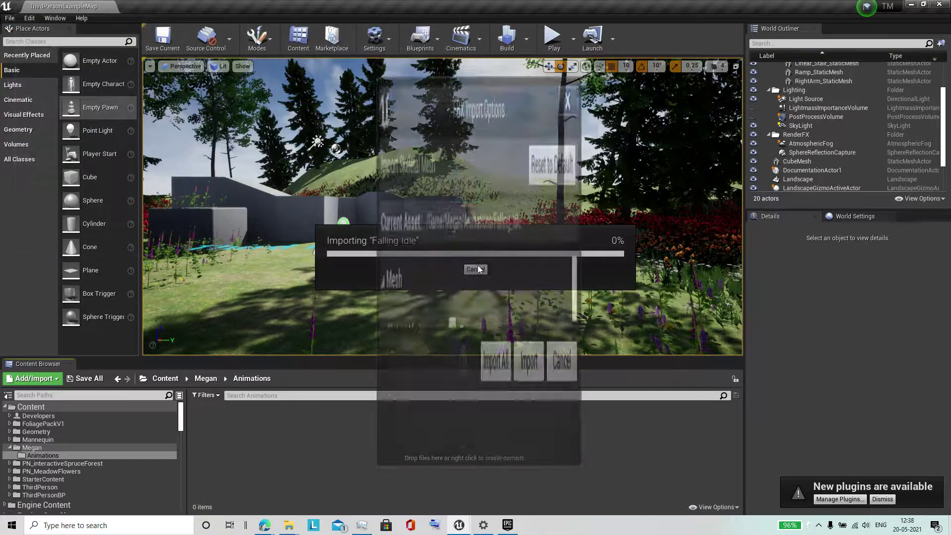
pyautogui.click(534, 180)
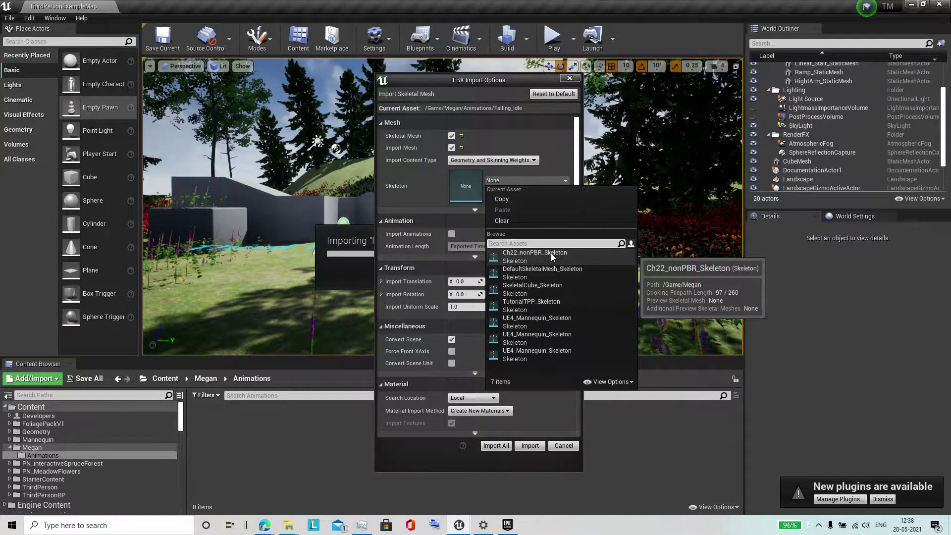
pyautogui.click(551, 253)
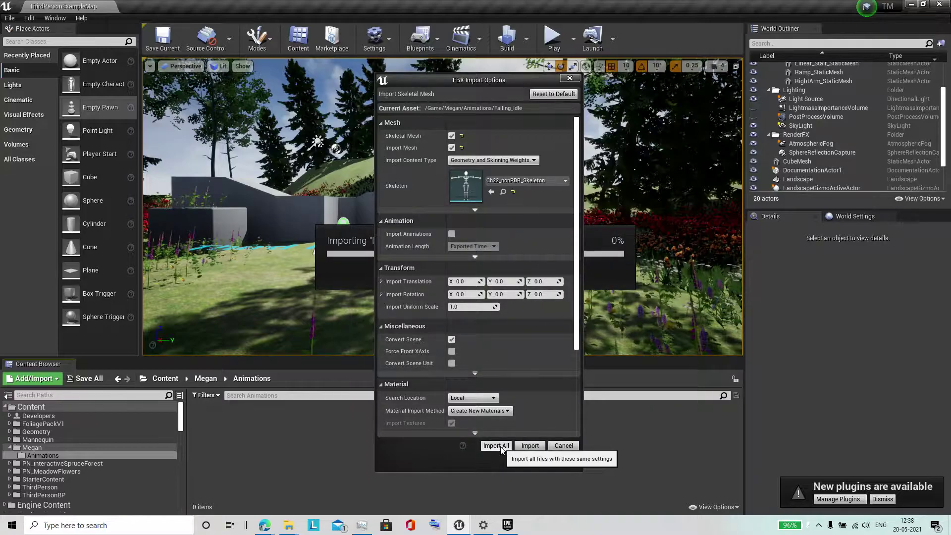
pyautogui.click(452, 234)
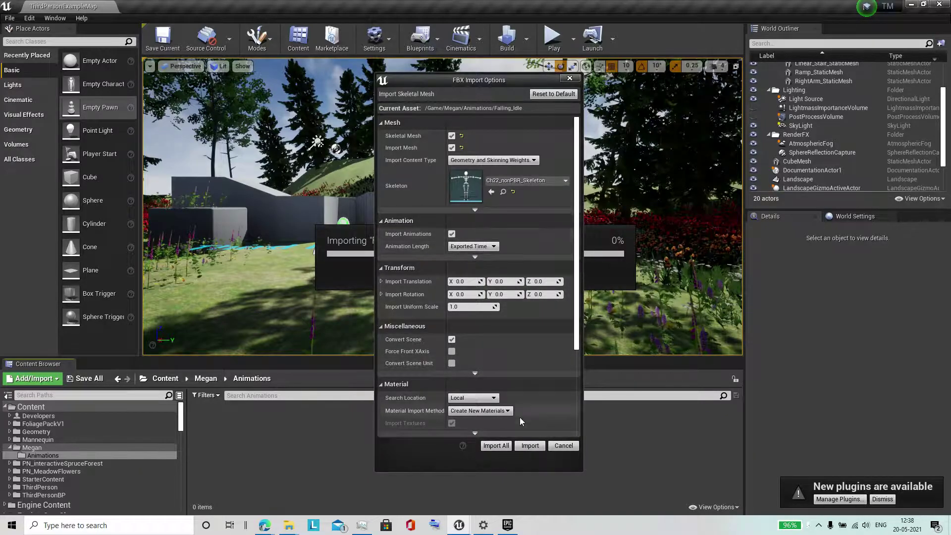
pyautogui.click(495, 445)
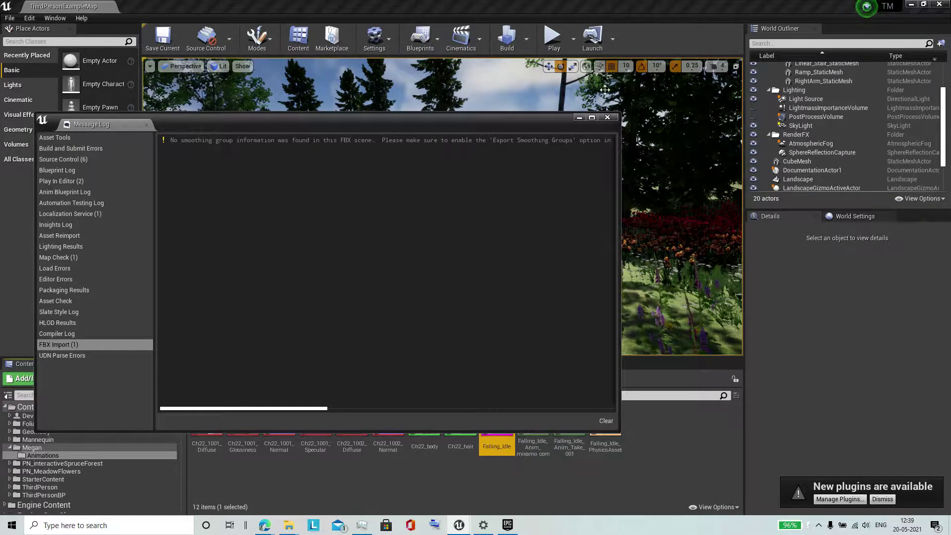
# Close the Message Log and save all twelve imported Falling Idle assets with Save Selected
pyautogui.click(612, 120)
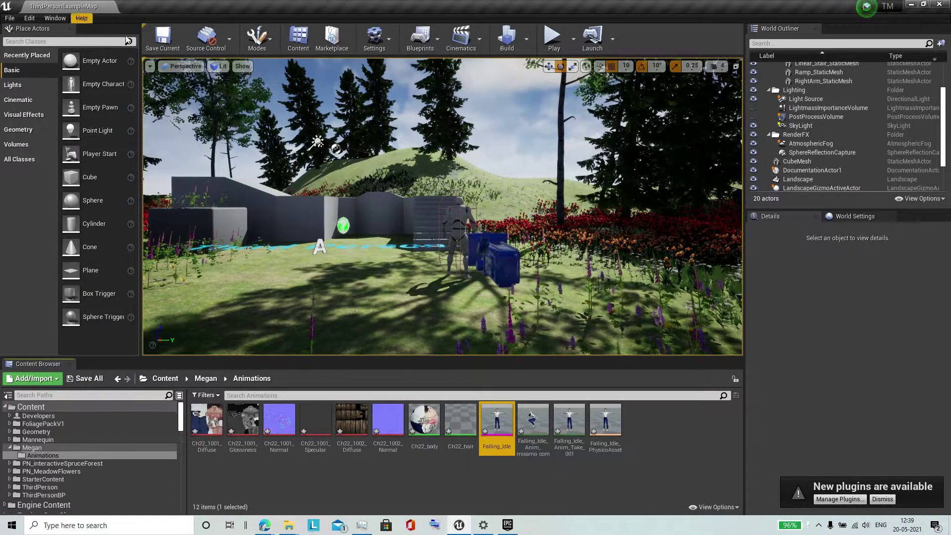
pyautogui.click(170, 39)
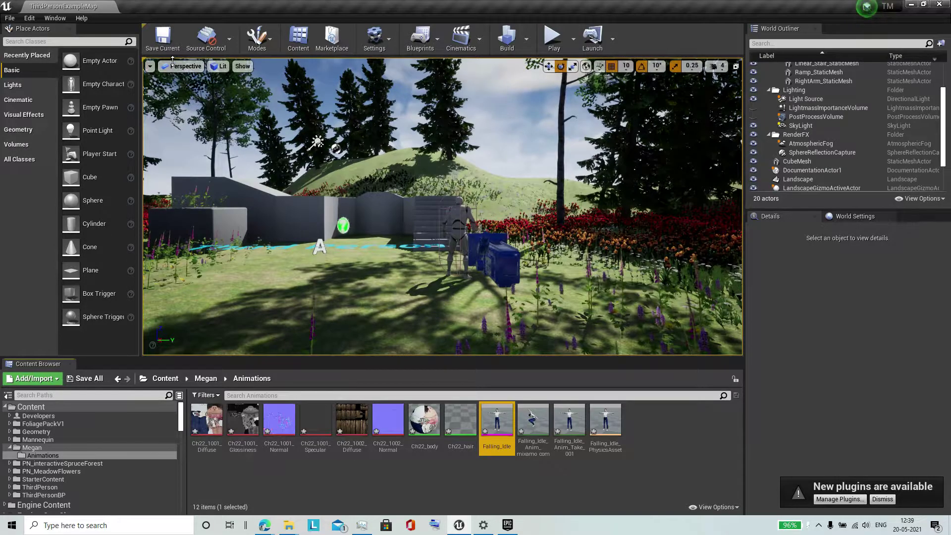
pyautogui.click(97, 381)
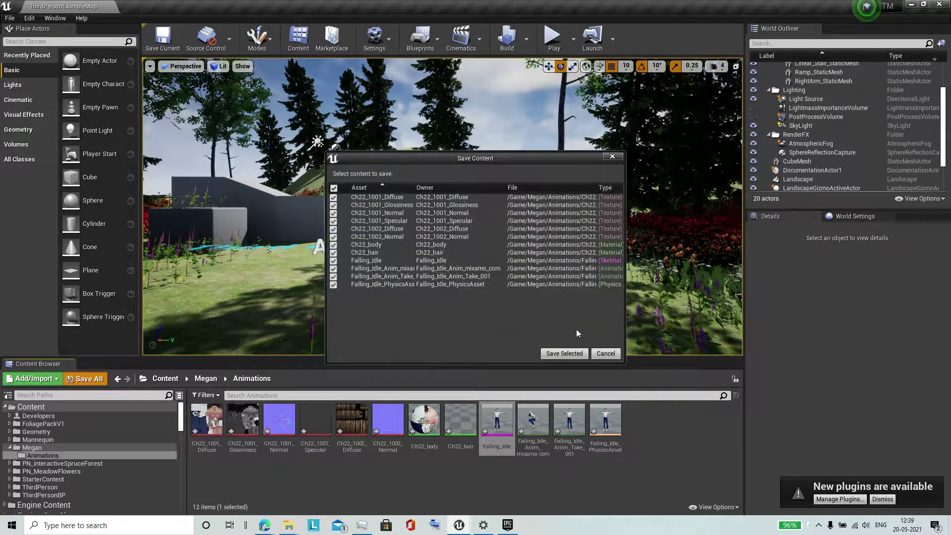
pyautogui.click(566, 353)
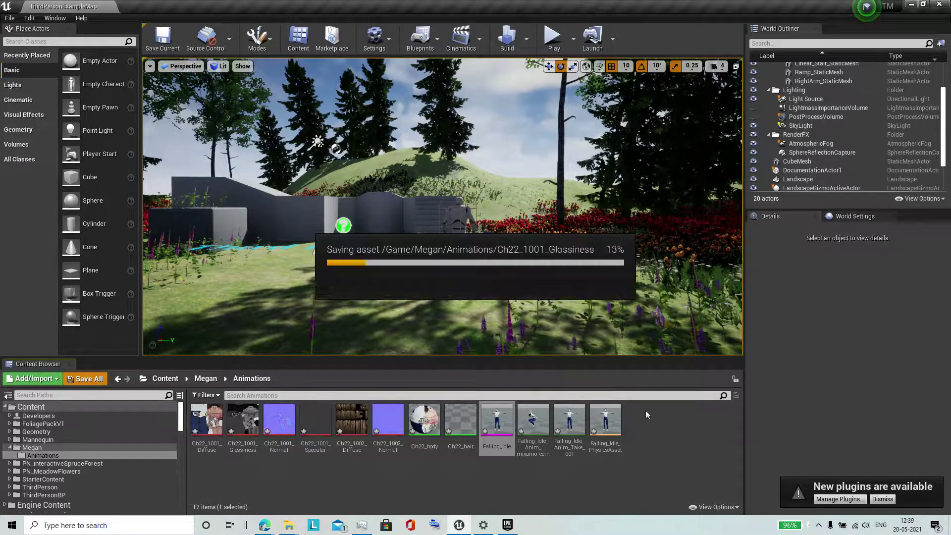
pyautogui.click(663, 429)
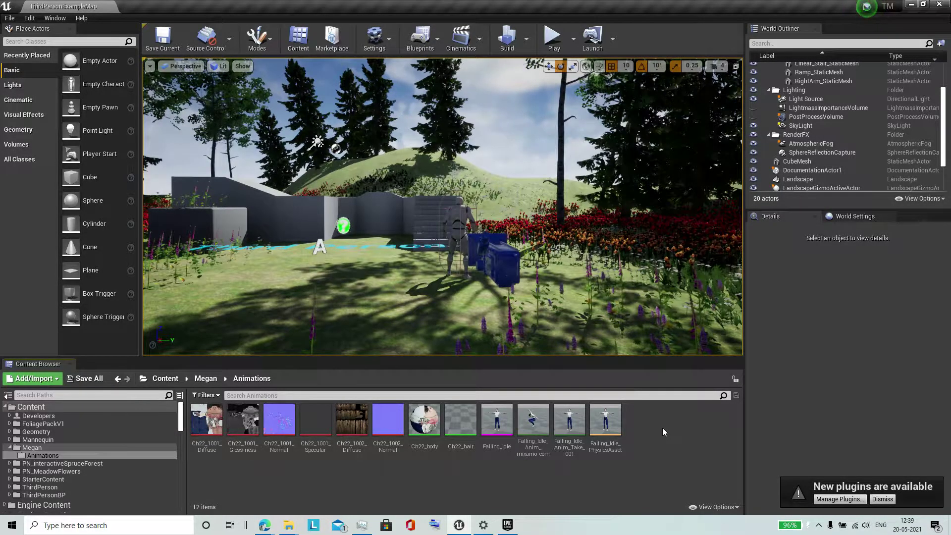
# Start another import into /Game/Megan/Animations and select the Idle FBX from Downloads > Megan
pyautogui.rightClick(669, 438)
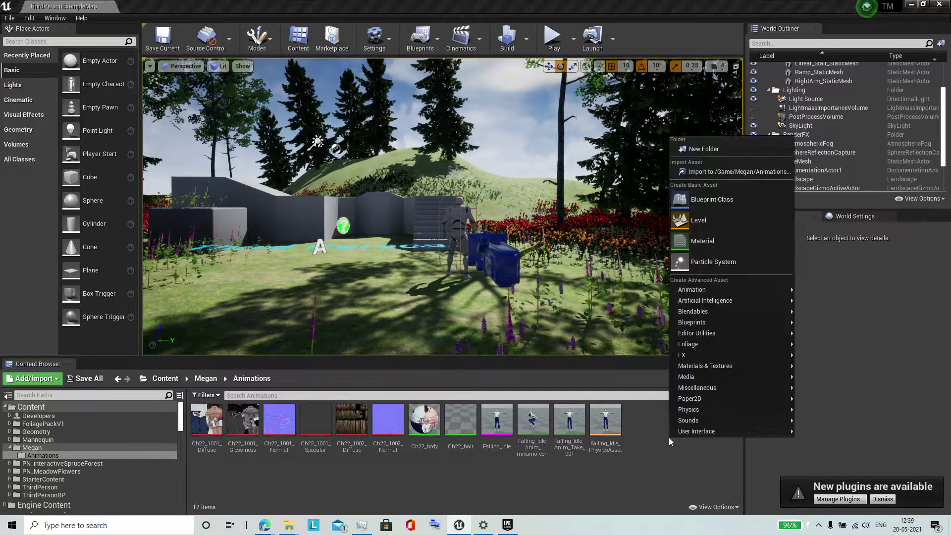
pyautogui.click(652, 458)
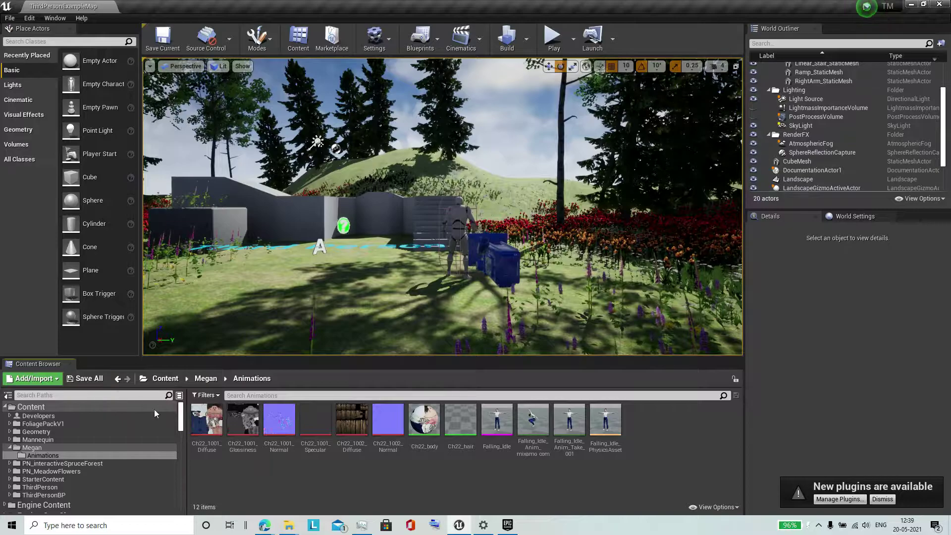
pyautogui.click(38, 380)
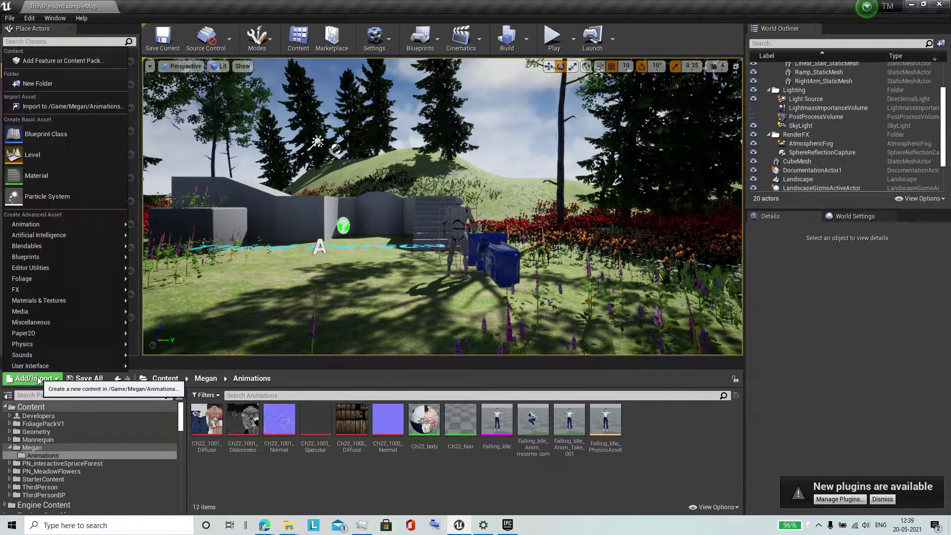
pyautogui.click(52, 108)
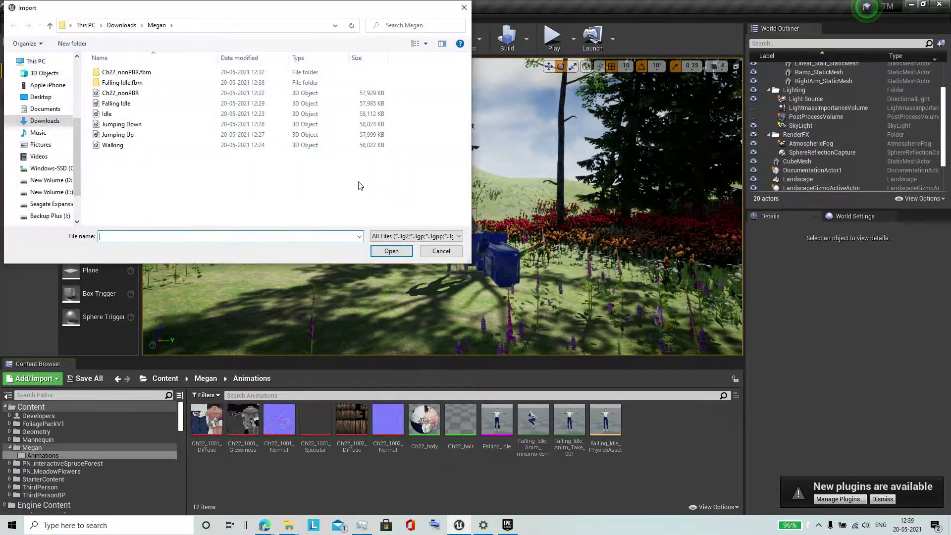
pyautogui.click(146, 116)
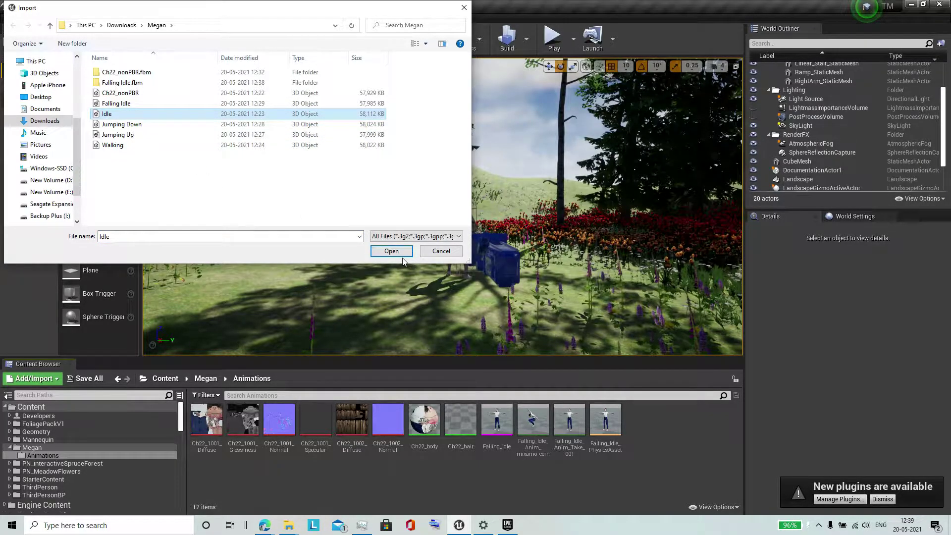
pyautogui.moveTo(262, 526)
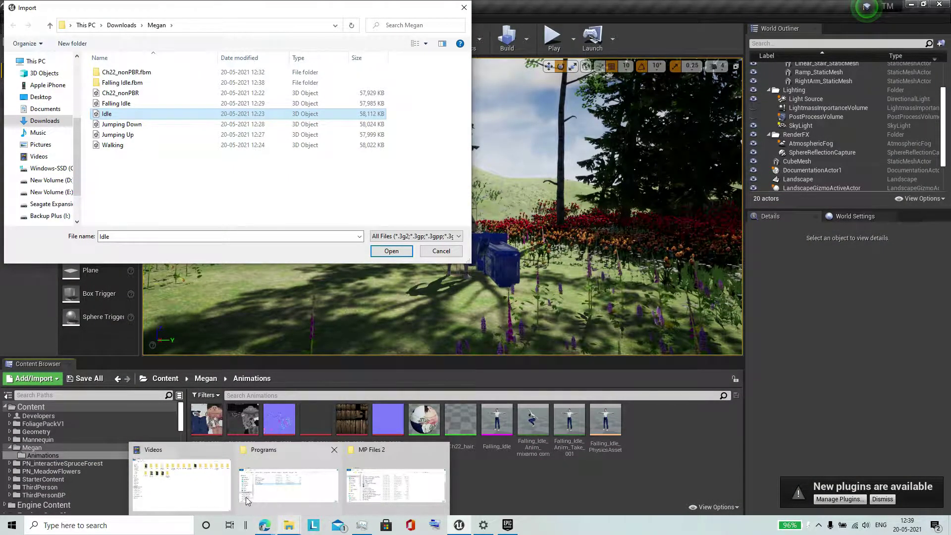
# In Mixamo, search animations for 'running' and preview the red Running result
pyautogui.click(223, 490)
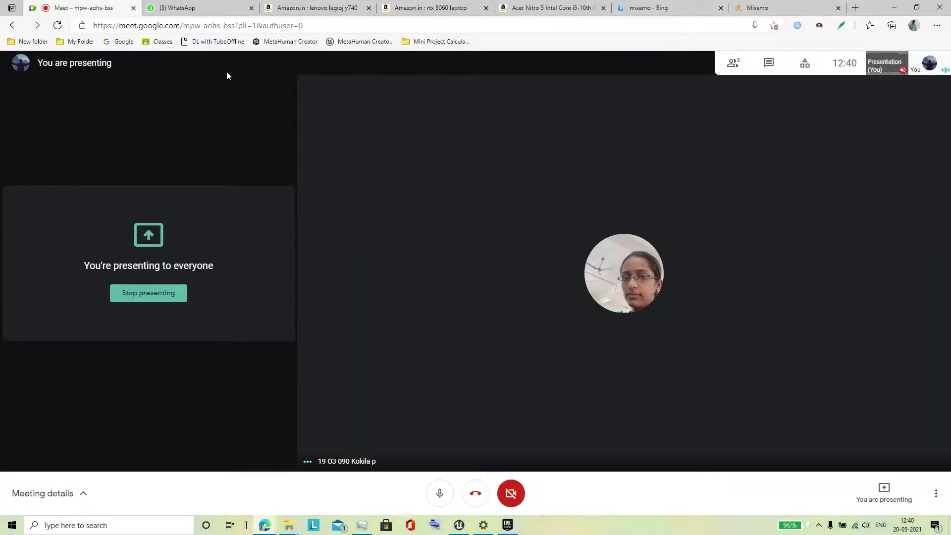
pyautogui.click(773, 8)
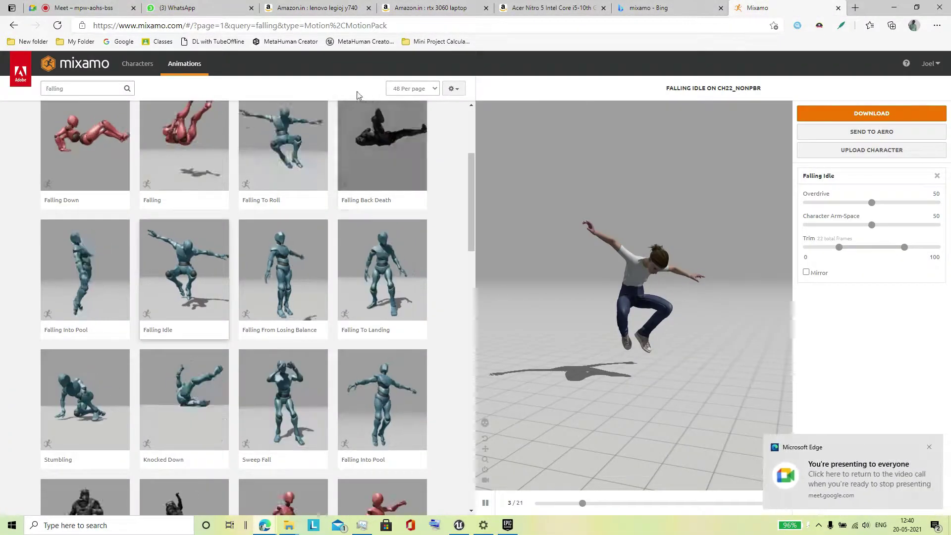
pyautogui.doubleClick(116, 94)
pyautogui.write('r')
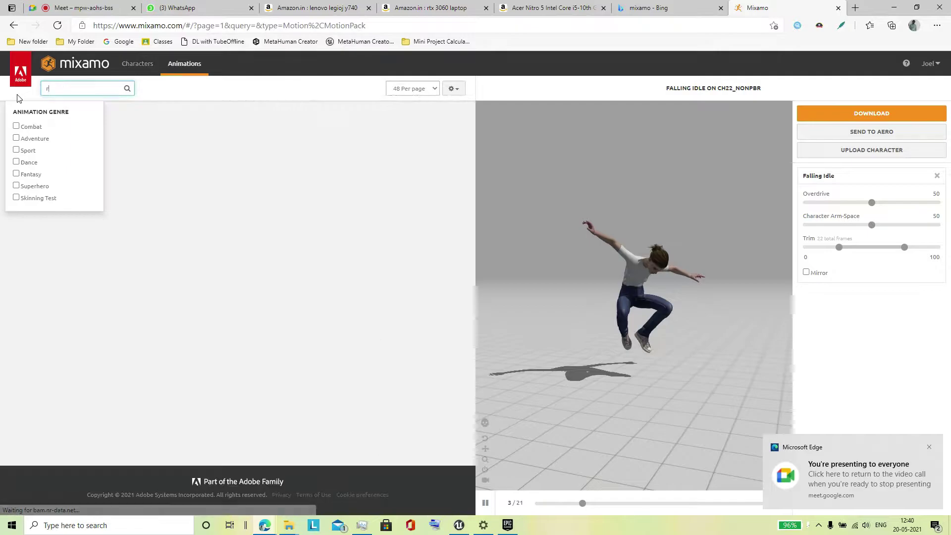
pyautogui.write('unning')
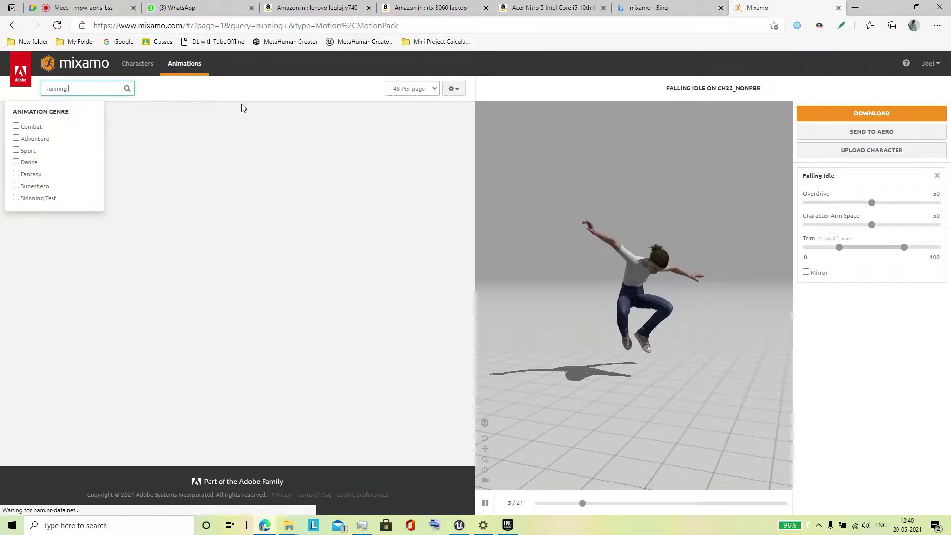
pyautogui.scroll(-1, 293, 277)
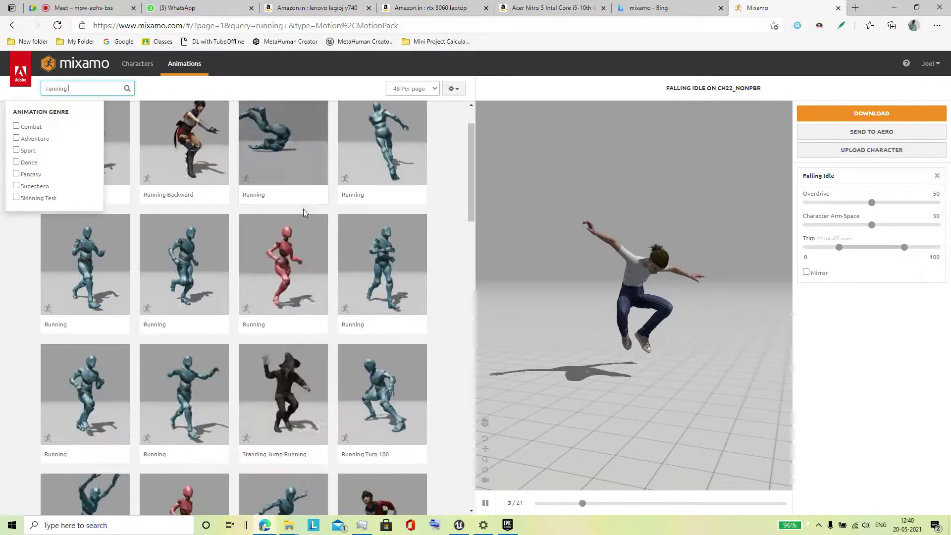
pyautogui.click(293, 278)
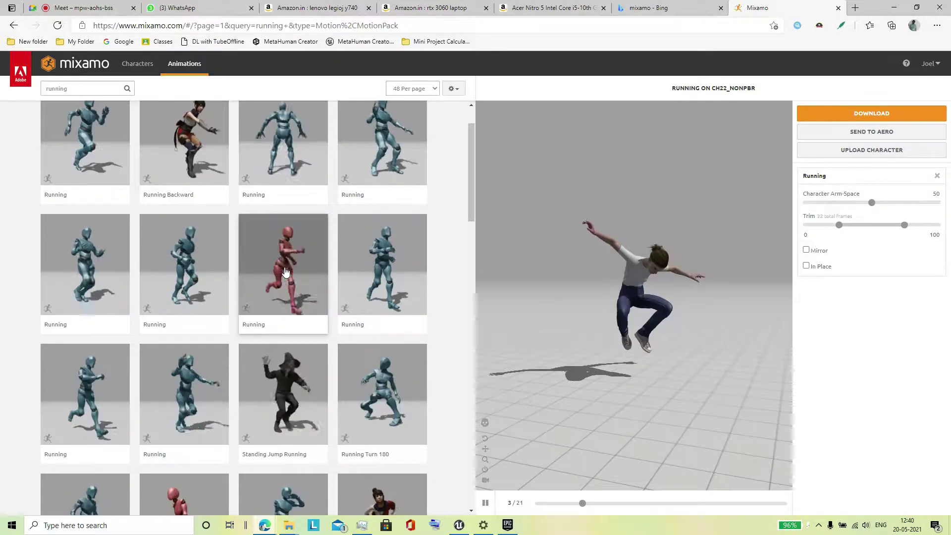
pyautogui.click(307, 297)
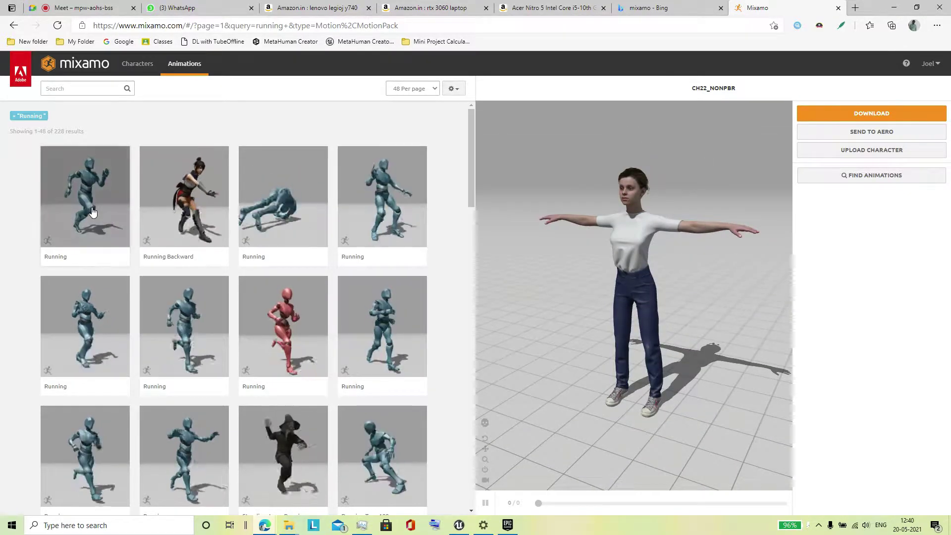
# Apply the first Running animation to CH22_nonPBR, inspect it, and turn on In Place
pyautogui.click(286, 330)
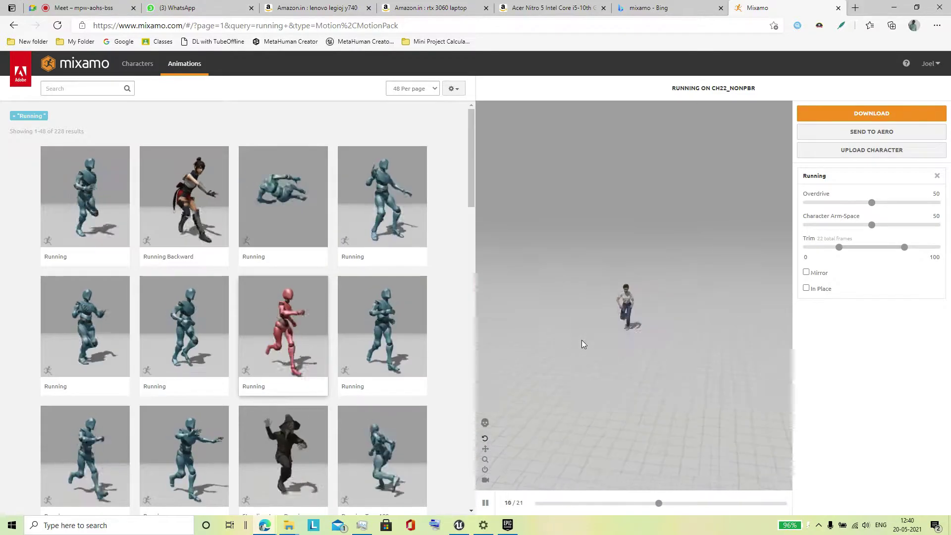
pyautogui.moveTo(667, 334)
pyautogui.mouseDown()
pyautogui.moveTo(638, 340)
pyautogui.moveTo(646, 333)
pyautogui.mouseUp()
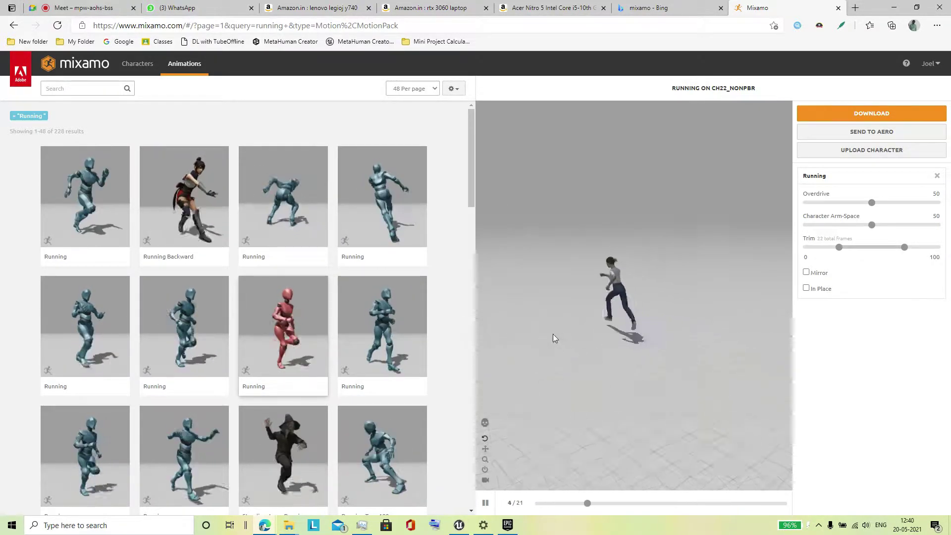
pyautogui.moveTo(553, 334); pyautogui.dragTo(597, 281)
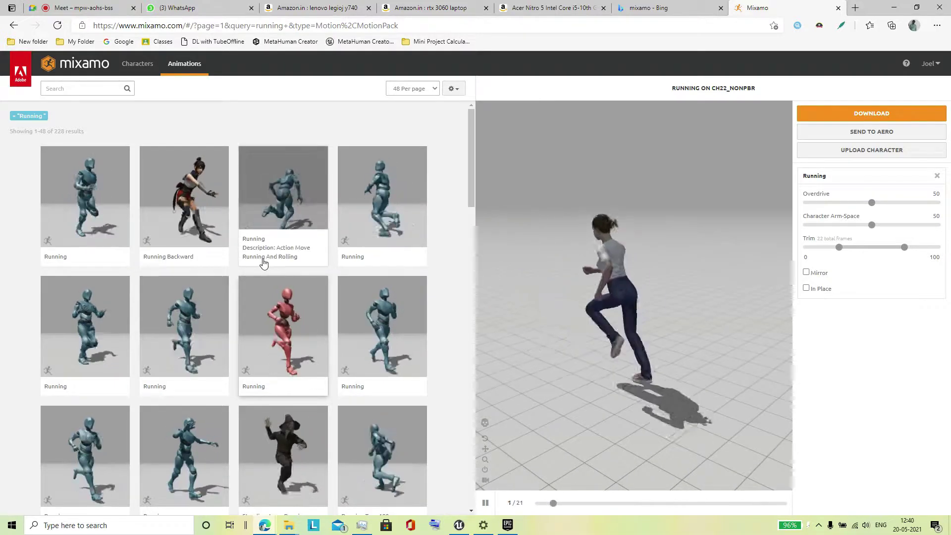
pyautogui.click(99, 224)
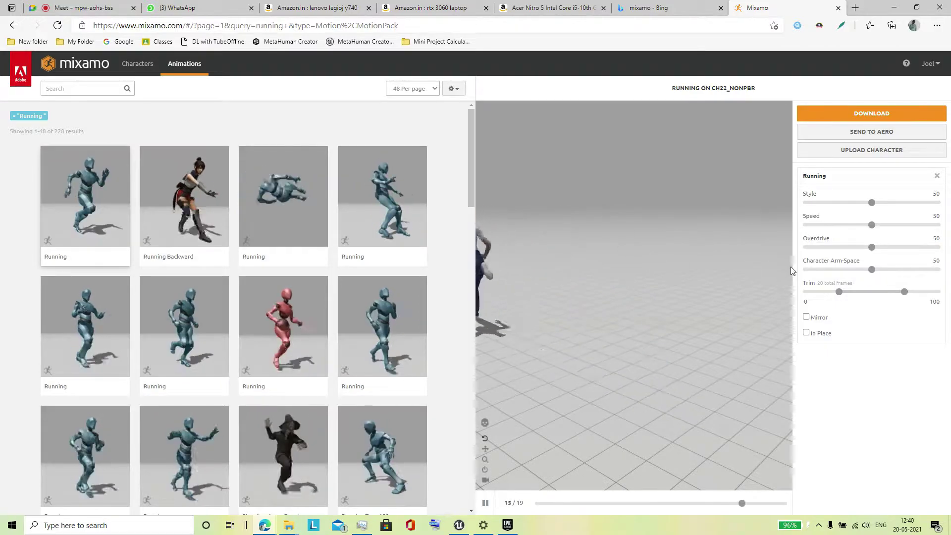
pyautogui.moveTo(790, 267); pyautogui.dragTo(704, 235)
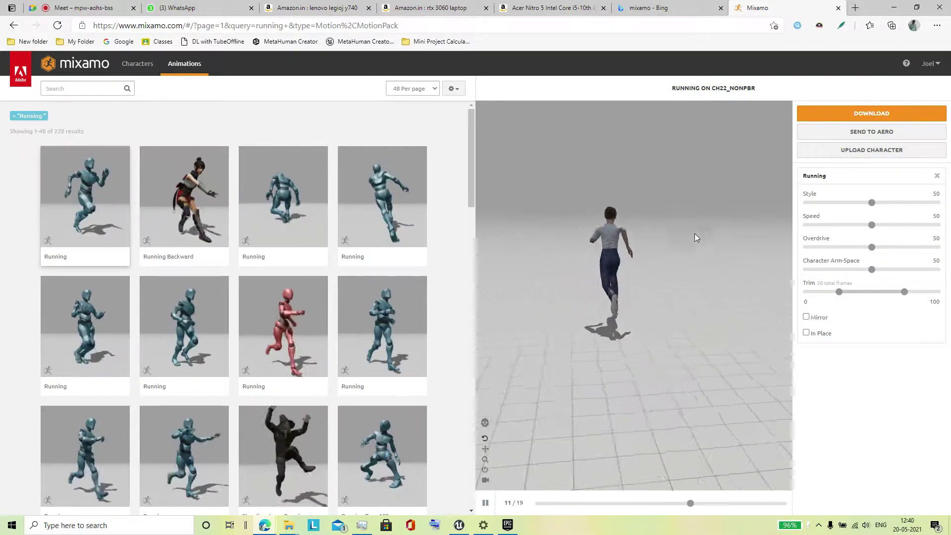
pyautogui.click(806, 333)
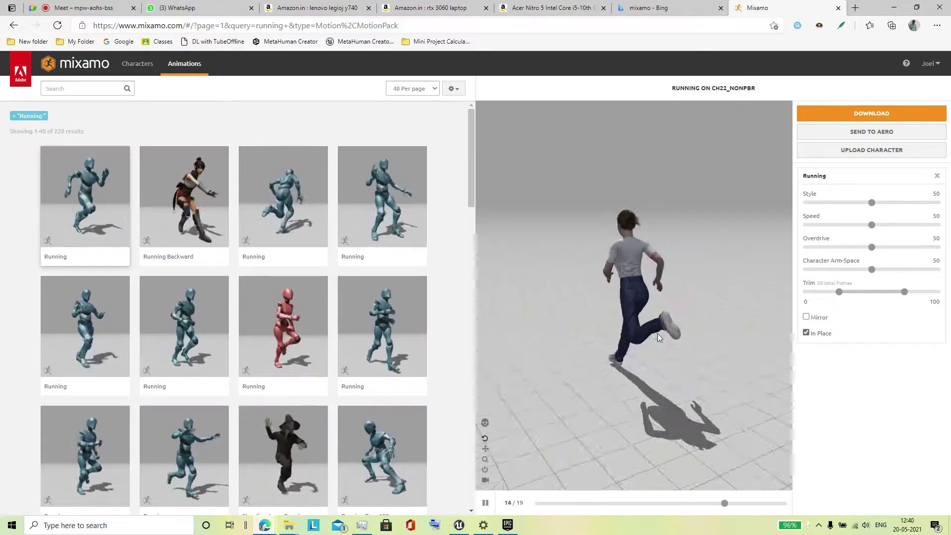
# Download the Running animation as FBX Binary with Skin at 30 fps to Downloads\Megan as Running.fbx
pyautogui.click(914, 113)
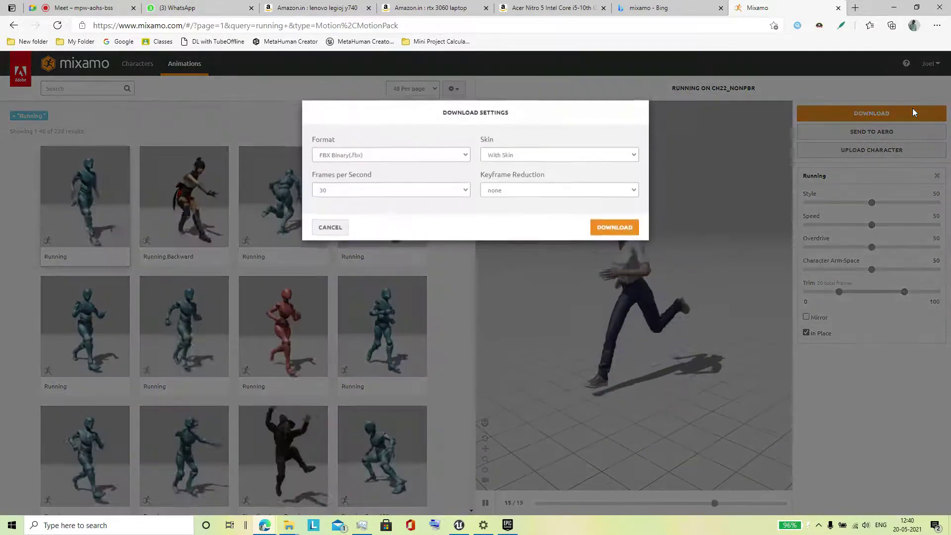
pyautogui.click(617, 227)
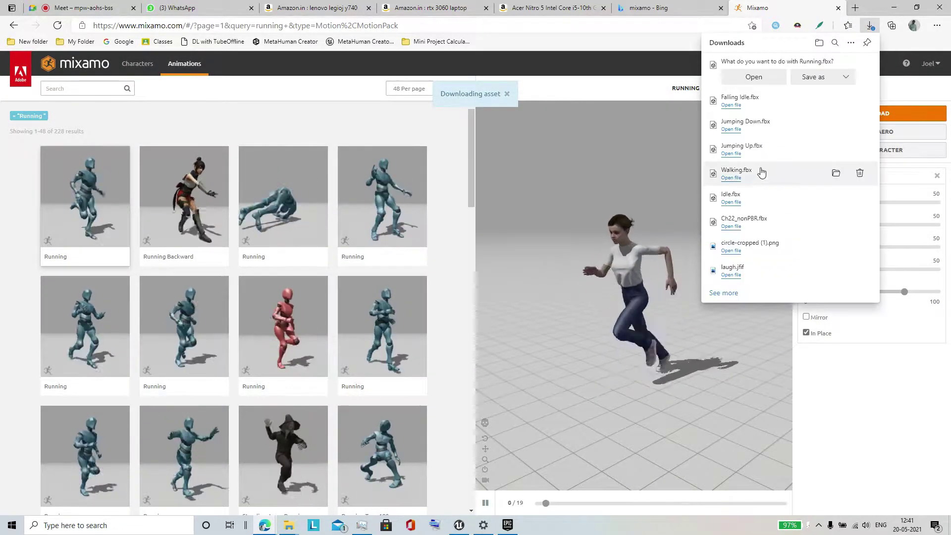
pyautogui.click(812, 78)
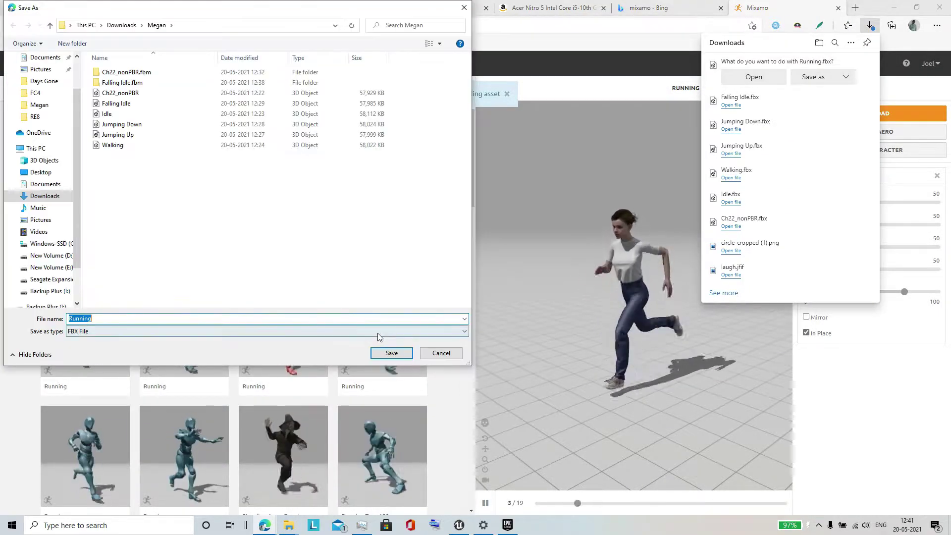
pyautogui.click(391, 352)
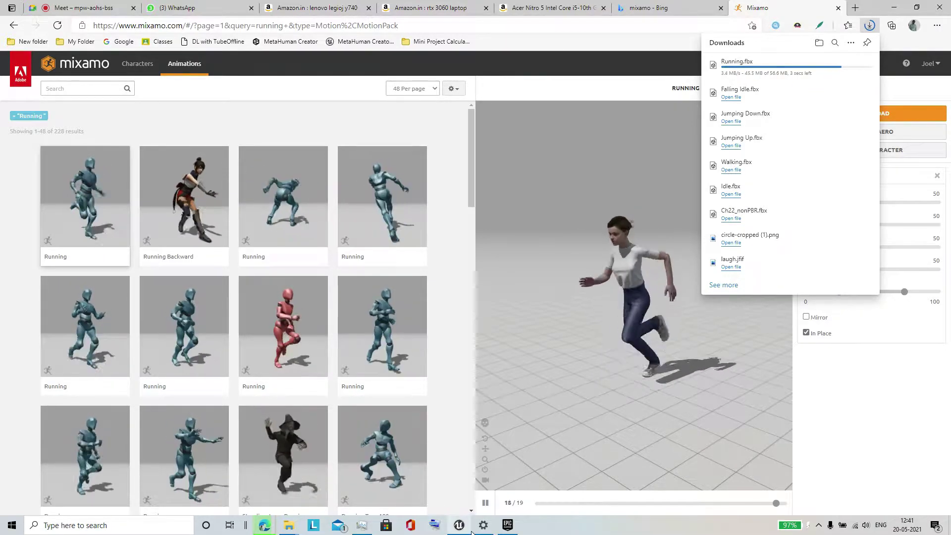
# Back in Unreal, refresh the import file list and open the Idle FBX
pyautogui.moveTo(500, 530)
pyautogui.moveTo(458, 528)
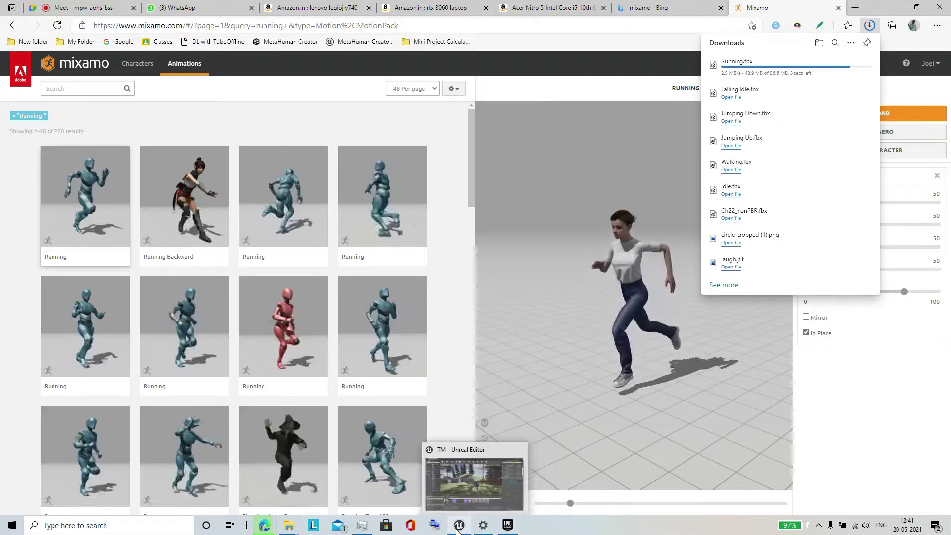
pyautogui.click(458, 527)
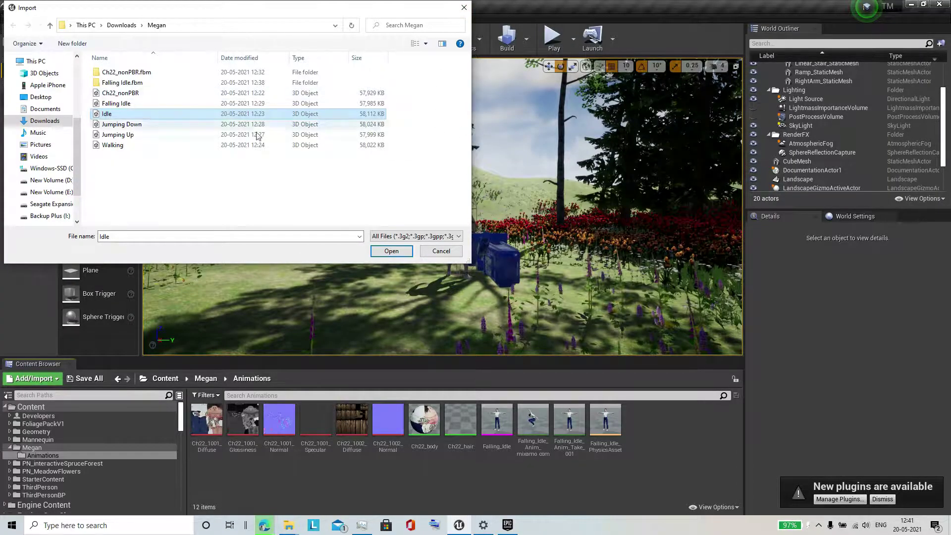
pyautogui.rightClick(226, 184)
pyautogui.click(274, 223)
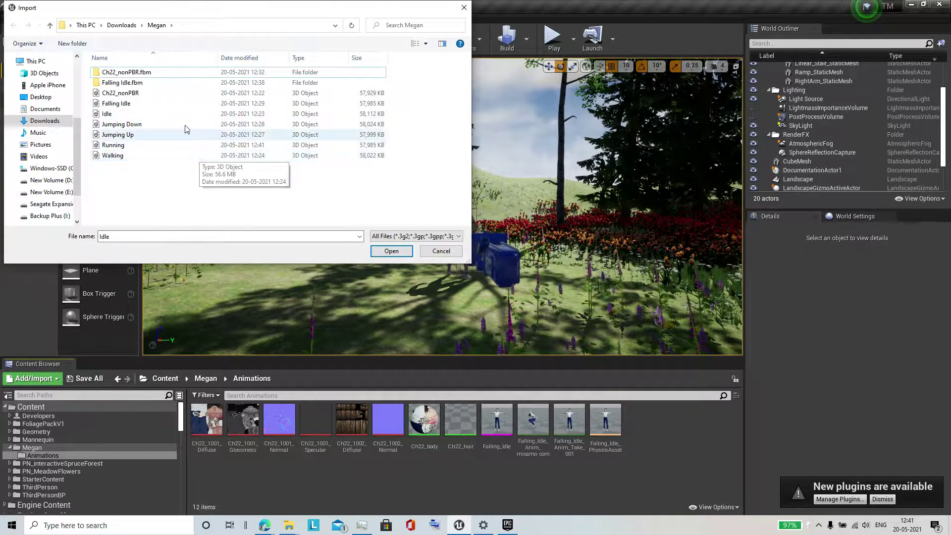
pyautogui.click(152, 113)
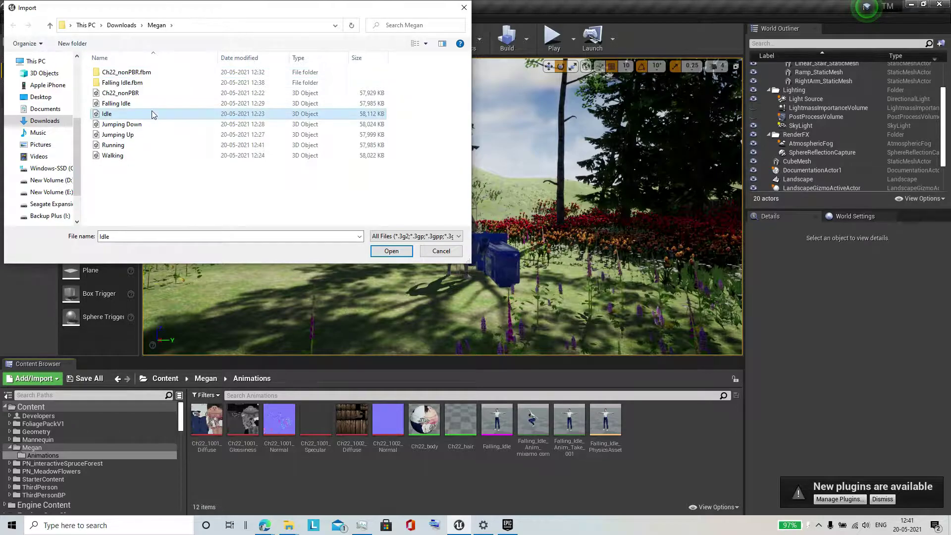
pyautogui.click(390, 251)
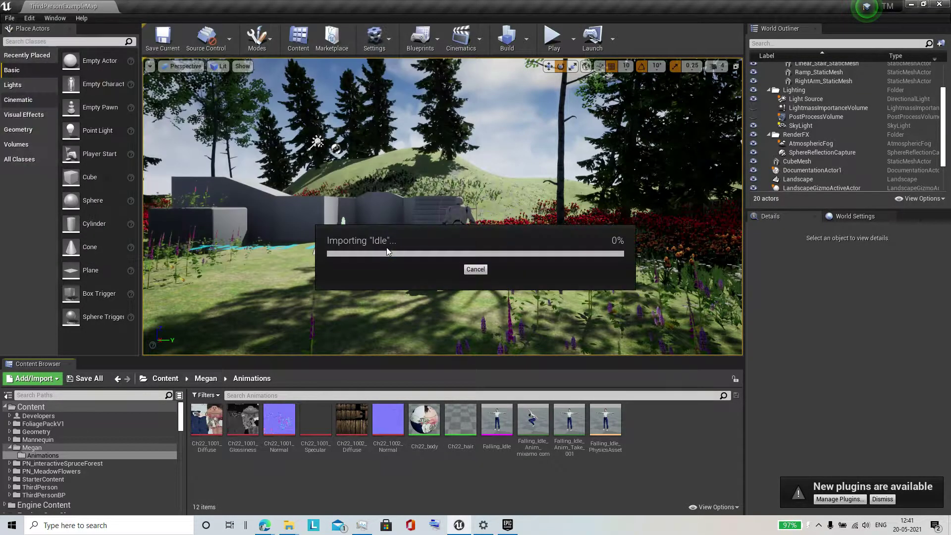
# Import Idle onto Ch22_nonPBR_Skeleton and save the four new Idle assets
pyautogui.click(525, 180)
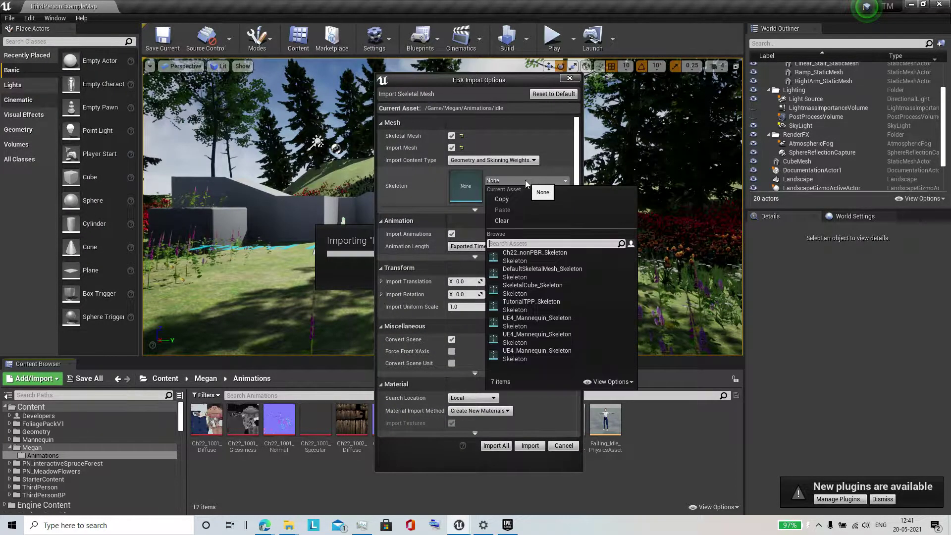
pyautogui.click(531, 260)
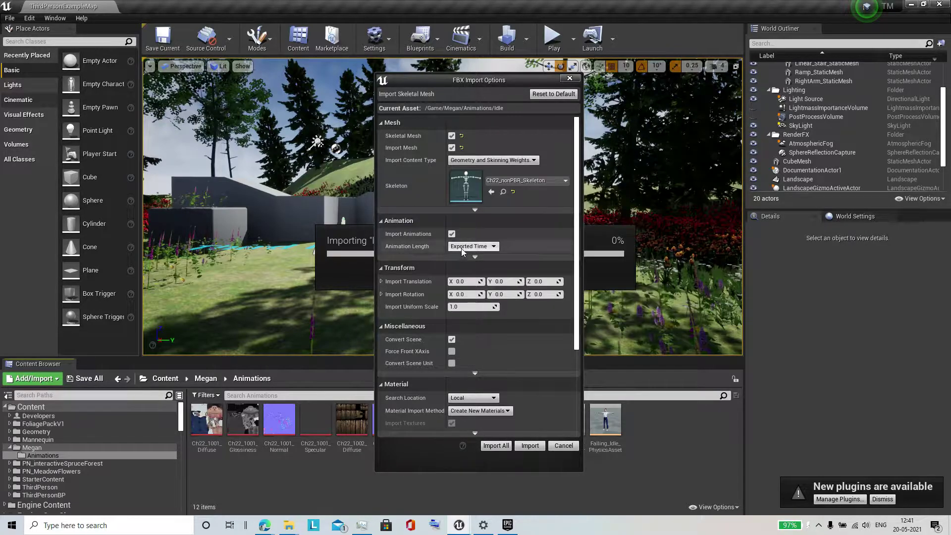
pyautogui.click(495, 443)
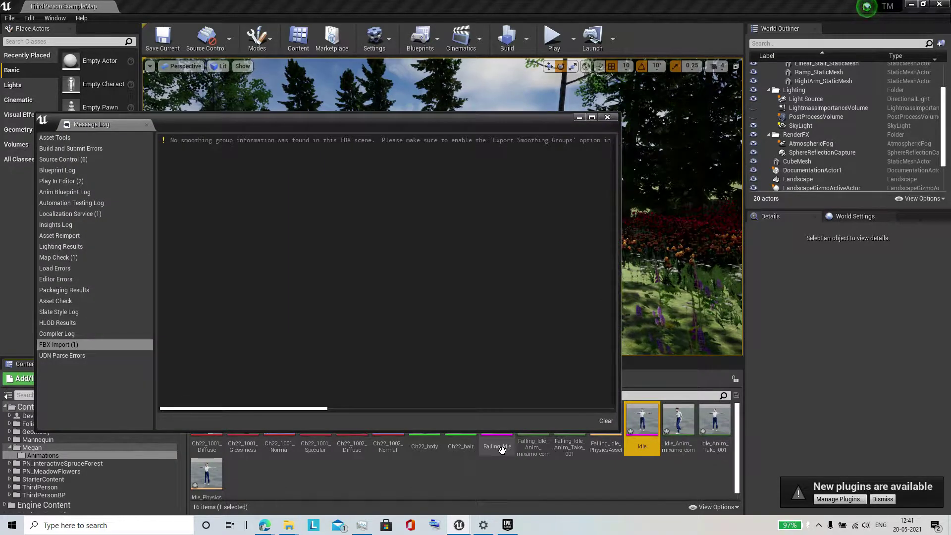
pyautogui.click(607, 118)
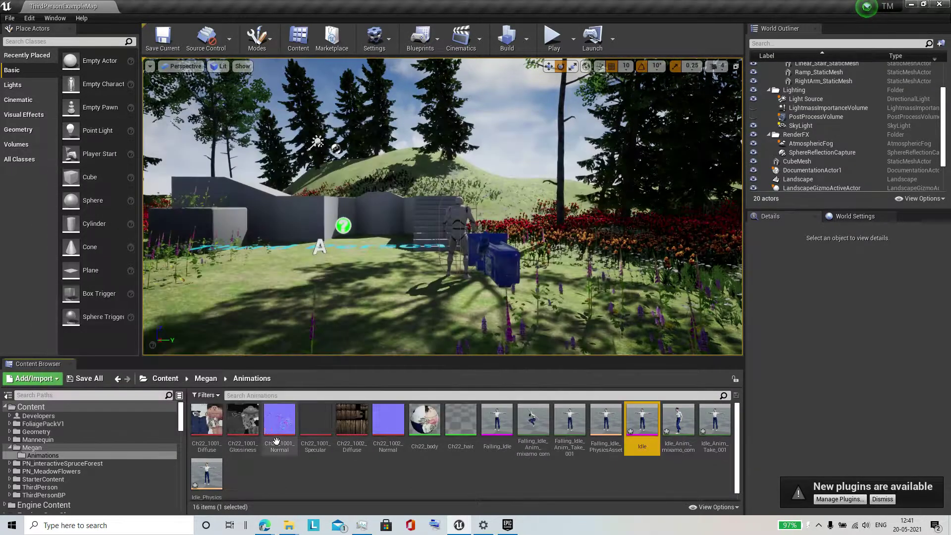
pyautogui.click(85, 378)
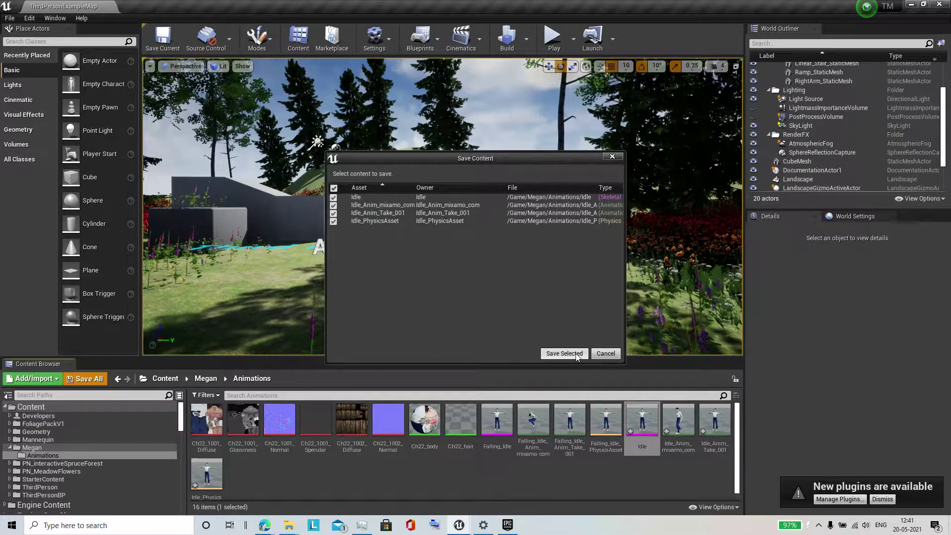
pyautogui.click(567, 353)
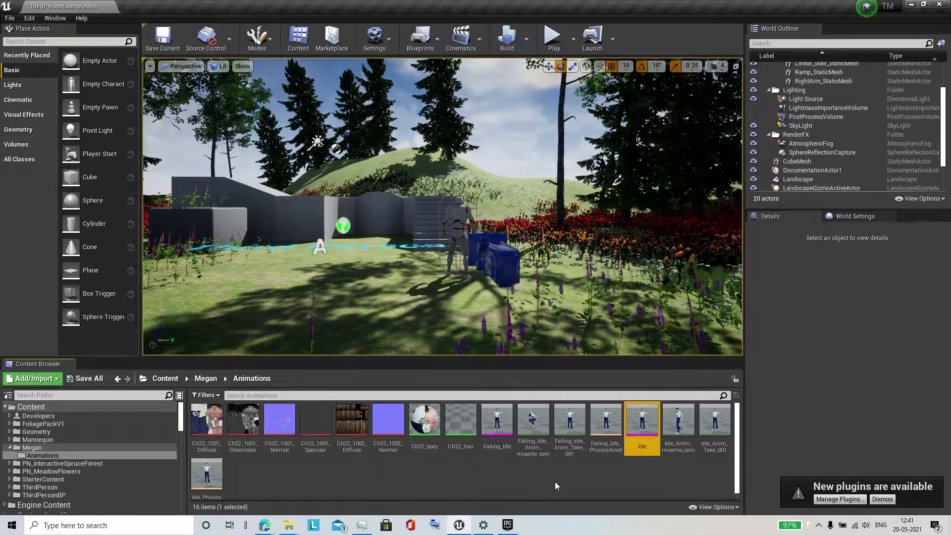
pyautogui.click(631, 477)
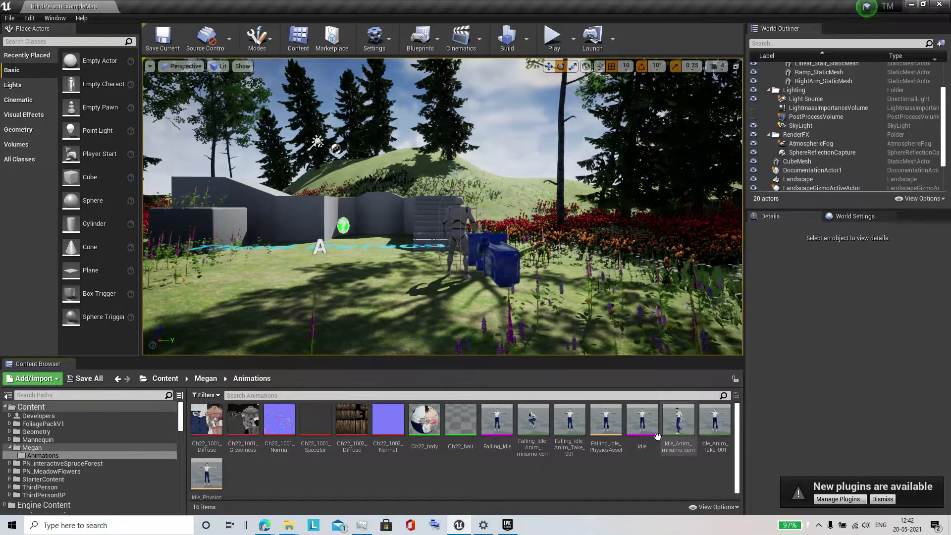
# Choose the Jumping Down, Jumping Up, Running and Walking FBX files for import
pyautogui.click(46, 379)
pyautogui.click(69, 106)
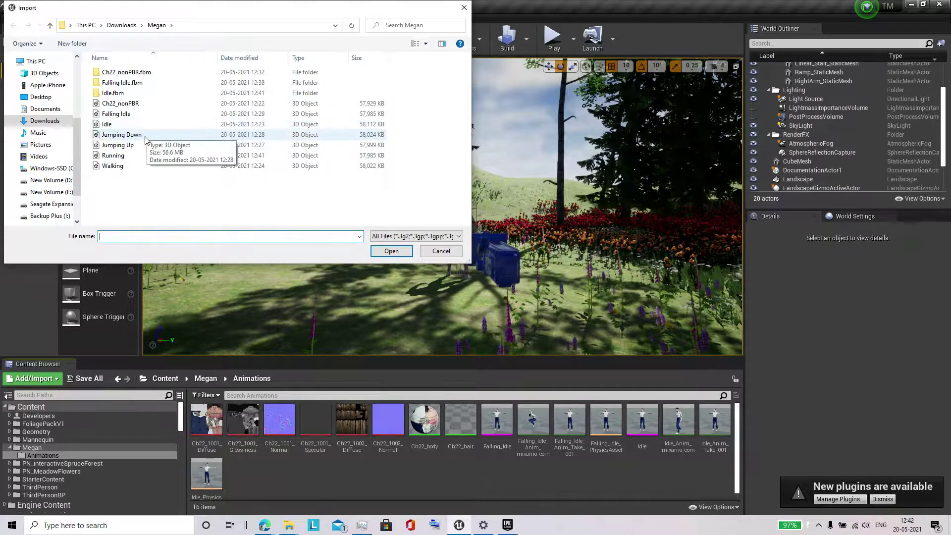
pyautogui.keyDown('shift'); pyautogui.click(145, 139); pyautogui.keyUp('shift')
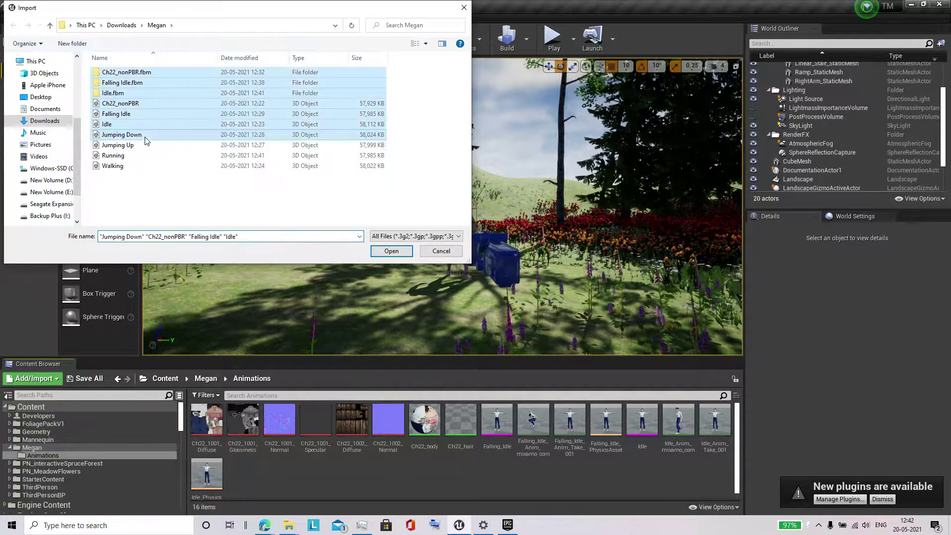
pyautogui.click(142, 167)
pyautogui.keyDown('shift'); pyautogui.click(146, 135); pyautogui.keyUp('shift')
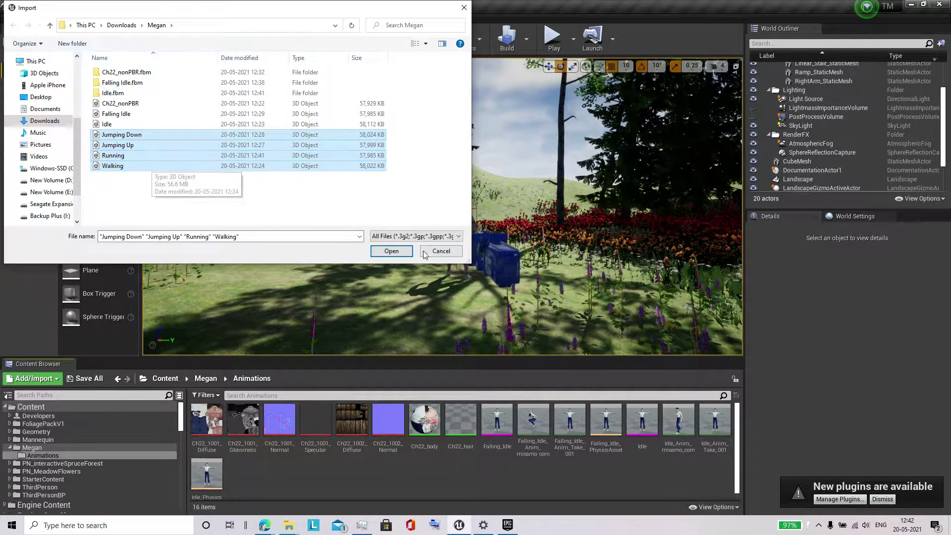
pyautogui.click(399, 256)
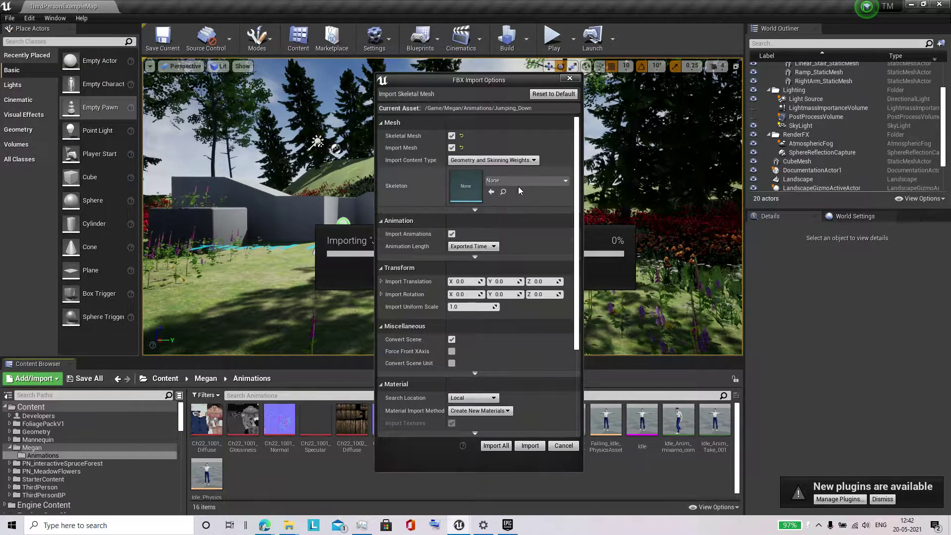
# Import them onto Ch22_nonPBR_Skeleton and save the new animation assets
pyautogui.click(534, 183)
pyautogui.click(534, 255)
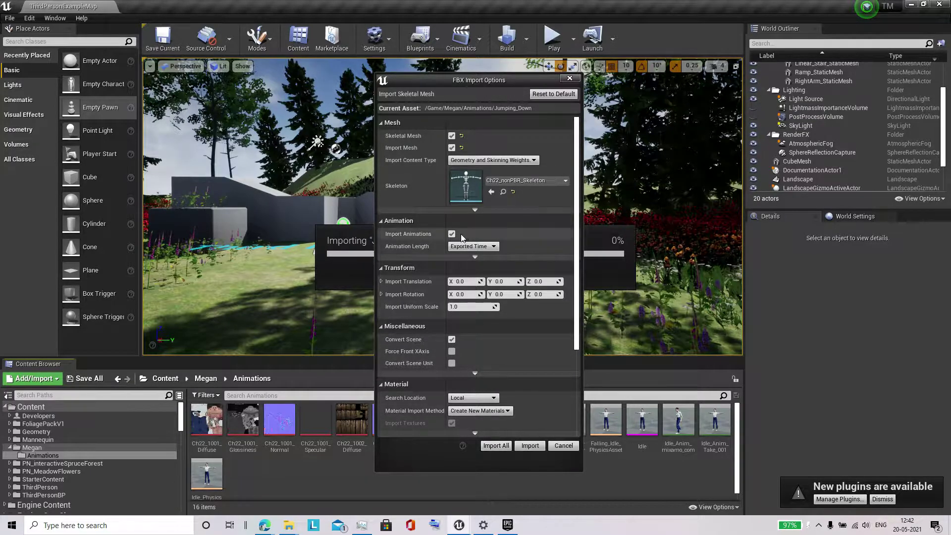
pyautogui.click(503, 446)
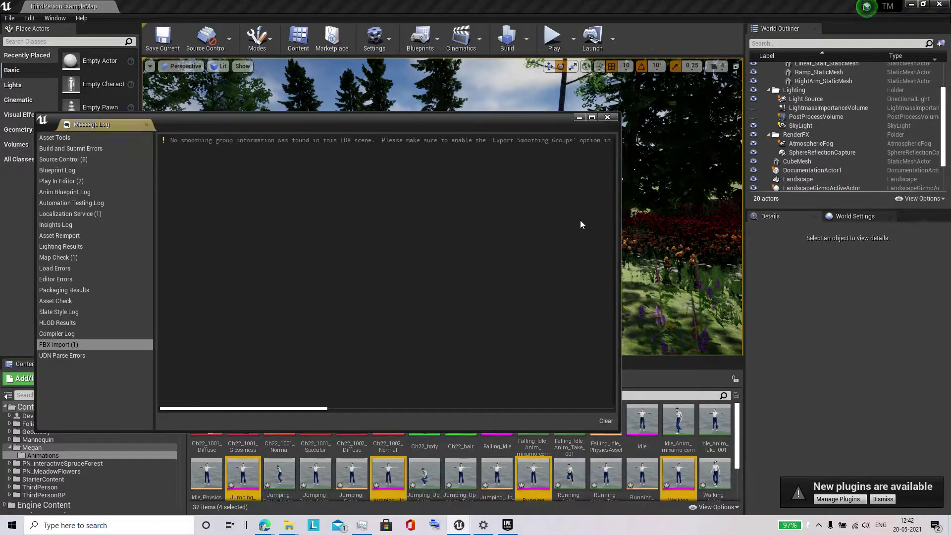
pyautogui.click(612, 118)
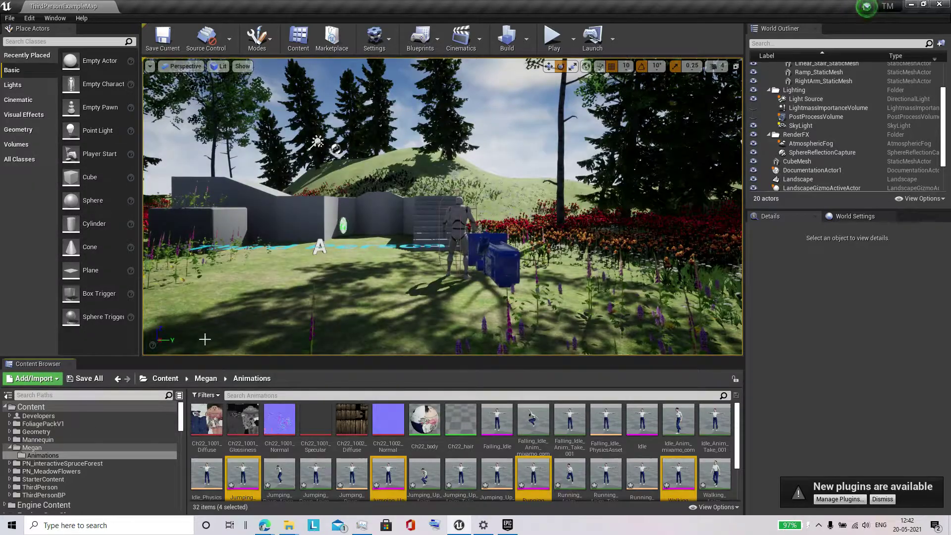
pyautogui.click(85, 378)
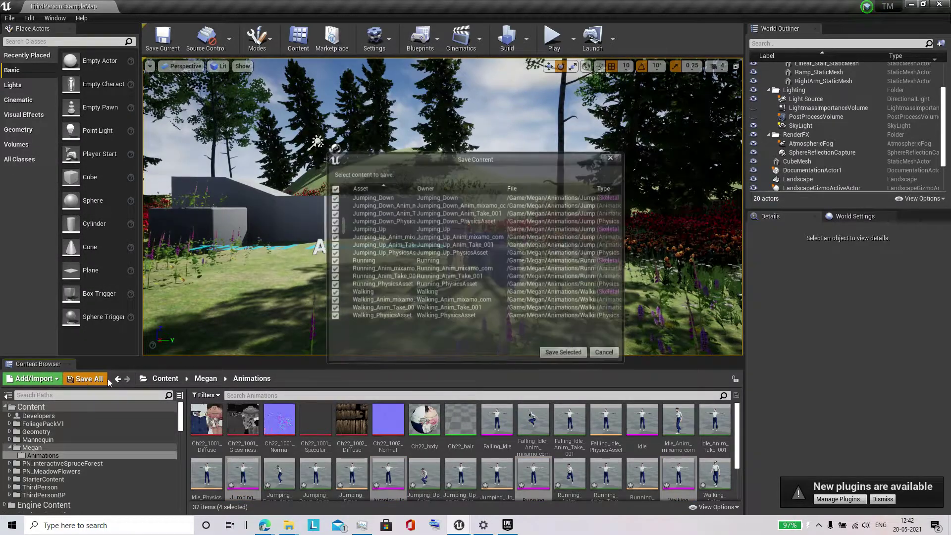
pyautogui.click(564, 353)
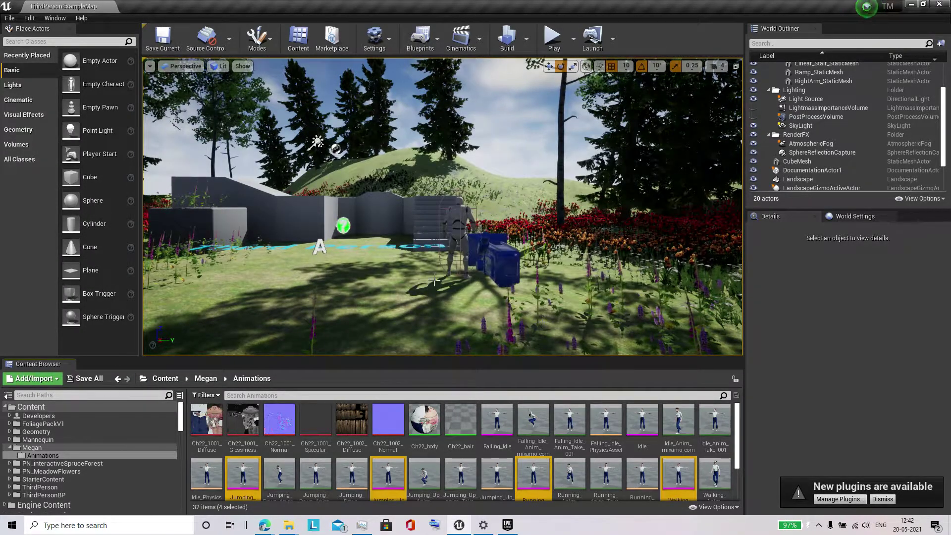
# Hide the ThirdPersonCharacter with its World Outliner eye icon and clear the selection
pyautogui.moveTo(542, 321)
pyautogui.mouseDown()
pyautogui.moveTo(525, 342)
pyautogui.moveTo(510, 316)
pyautogui.moveTo(520, 312)
pyautogui.mouseUp()
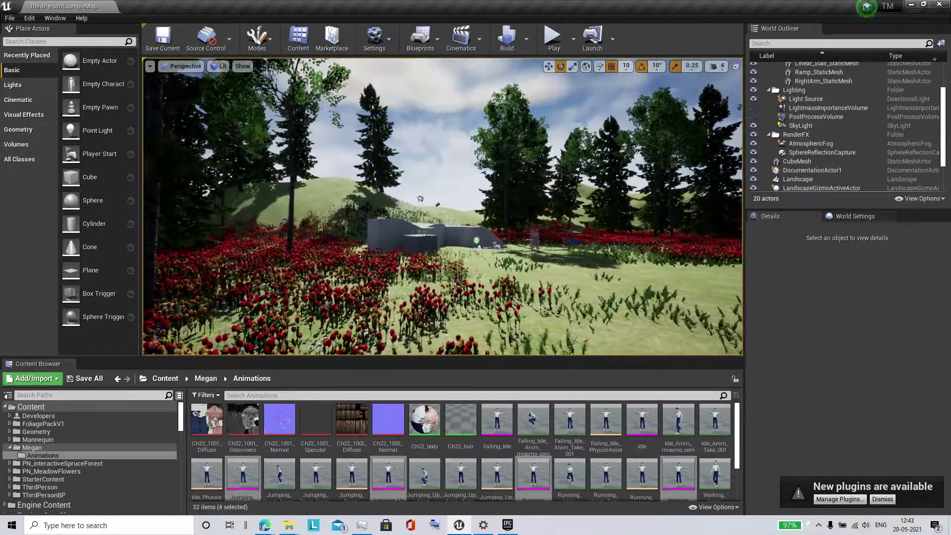
pyautogui.moveTo(520, 312); pyautogui.dragTo(520, 297)
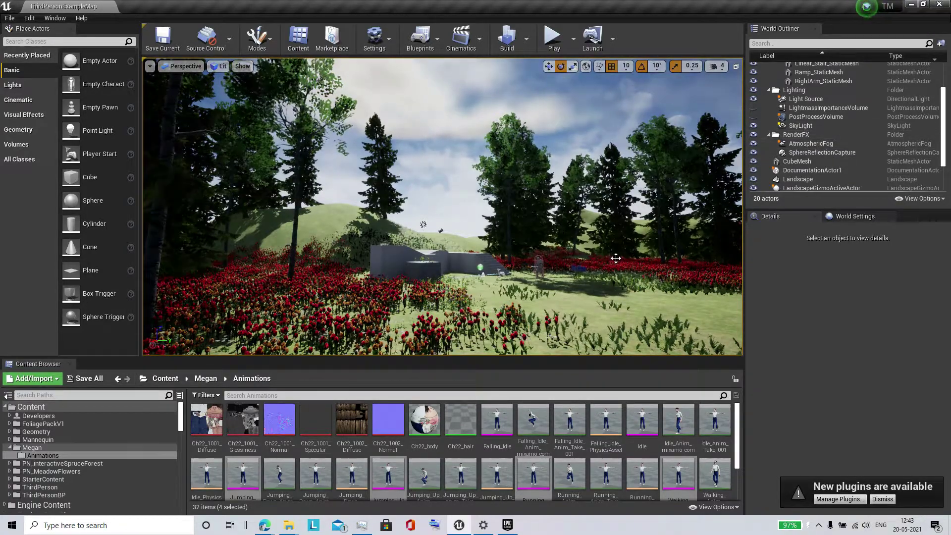
pyautogui.moveTo(617, 242); pyautogui.dragTo(618, 258, button='right')
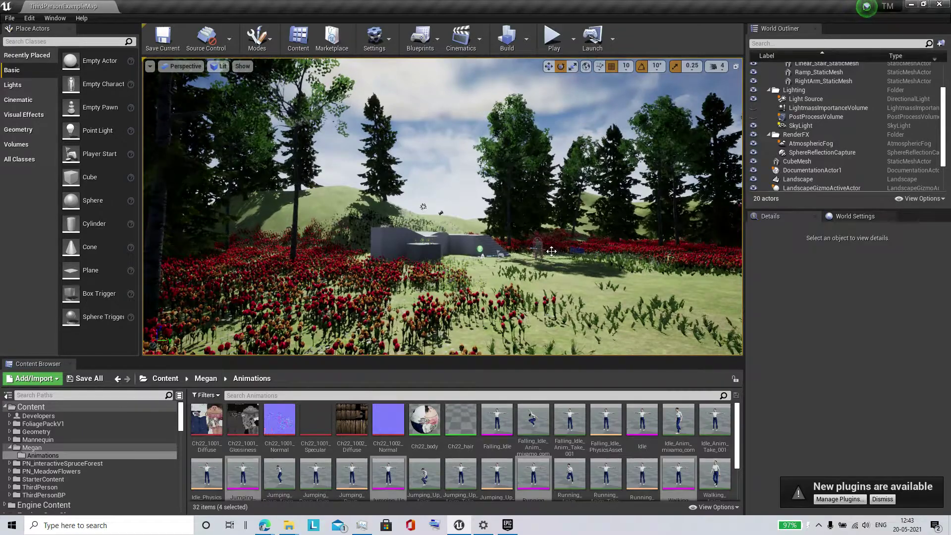
pyautogui.click(537, 245)
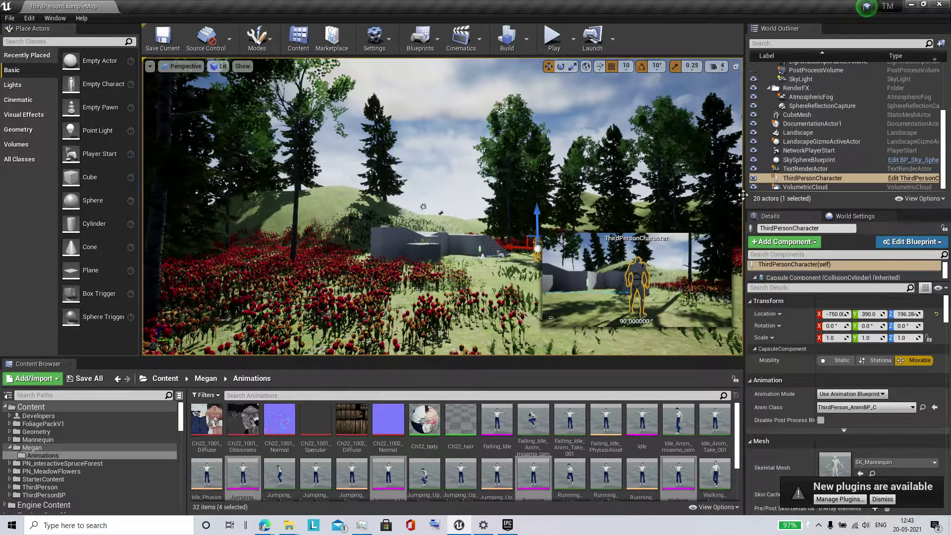
pyautogui.click(753, 178)
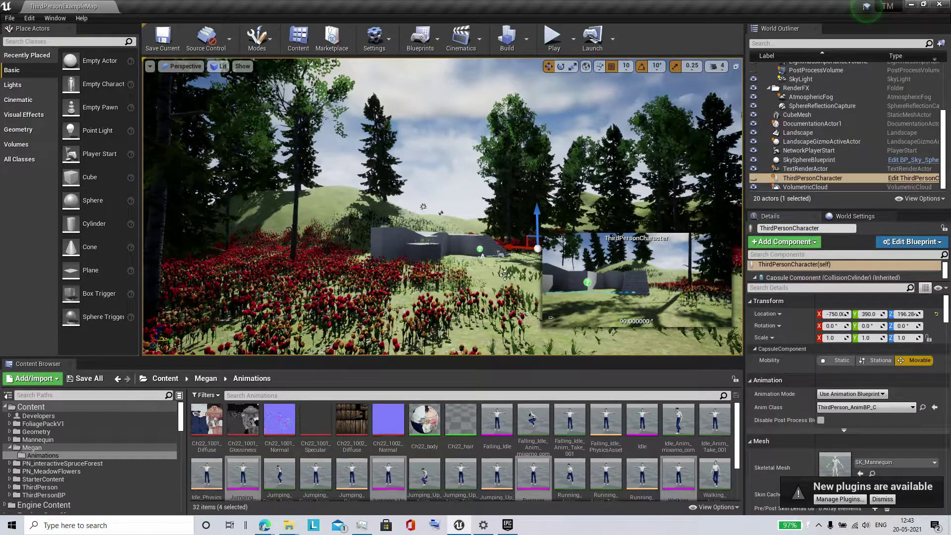
pyautogui.press('Escape')
pyautogui.moveTo(505, 275)
pyautogui.mouseDown(button='right')
pyautogui.moveTo(518, 270)
pyautogui.moveTo(498, 282)
pyautogui.moveTo(496, 257)
pyautogui.moveTo(517, 289)
pyautogui.mouseUp(button='right')
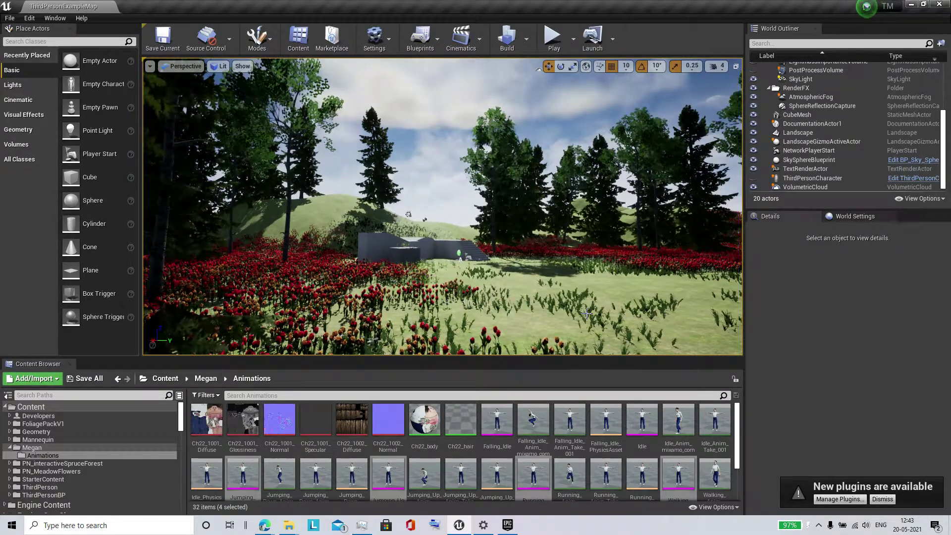
# Fly through the flower and tulip fields toward the building and save ThirdPersonExampleMap
pyautogui.moveTo(518, 270); pyautogui.dragTo(518, 237)
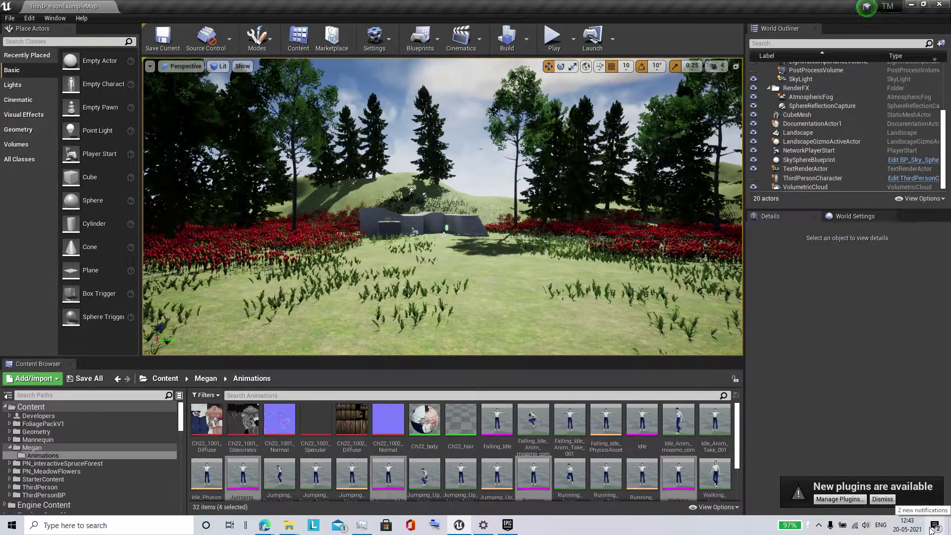
pyautogui.moveTo(441, 247)
pyautogui.mouseDown()
pyautogui.moveTo(431, 218)
pyautogui.moveTo(403, 191)
pyautogui.moveTo(446, 163)
pyautogui.moveTo(498, 96)
pyautogui.mouseUp()
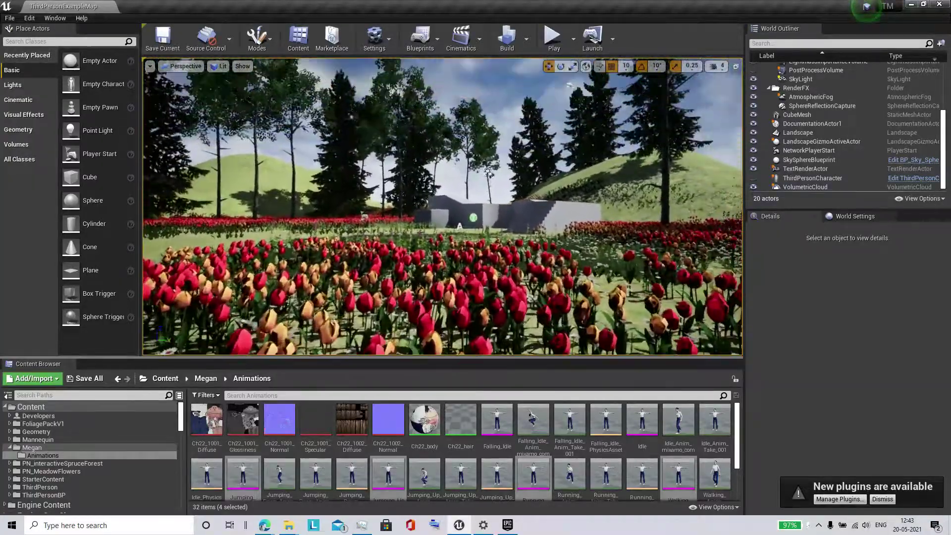
pyautogui.moveTo(487, 171)
pyautogui.mouseDown()
pyautogui.moveTo(472, 163)
pyautogui.moveTo(530, 164)
pyautogui.mouseUp()
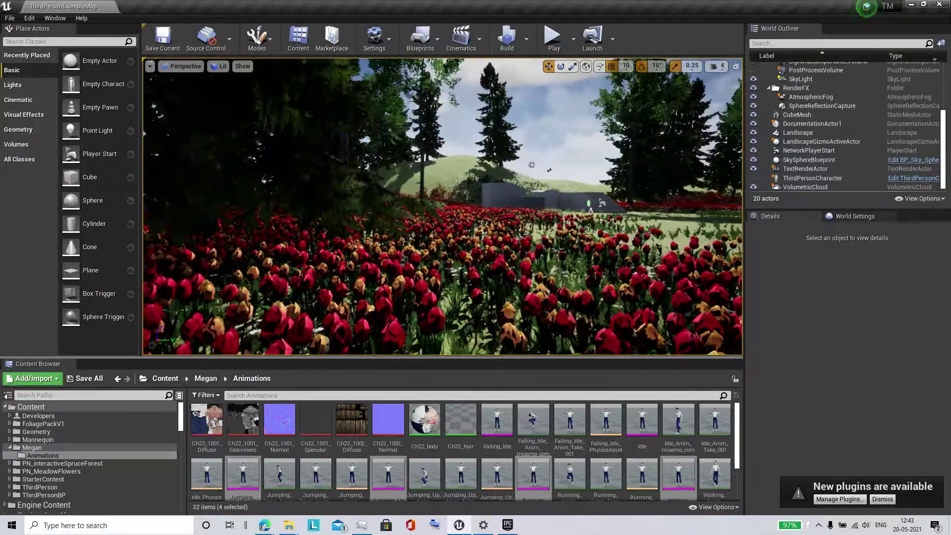
pyautogui.moveTo(530, 164)
pyautogui.mouseDown()
pyautogui.moveTo(549, 149)
pyautogui.moveTo(543, 153)
pyautogui.mouseUp()
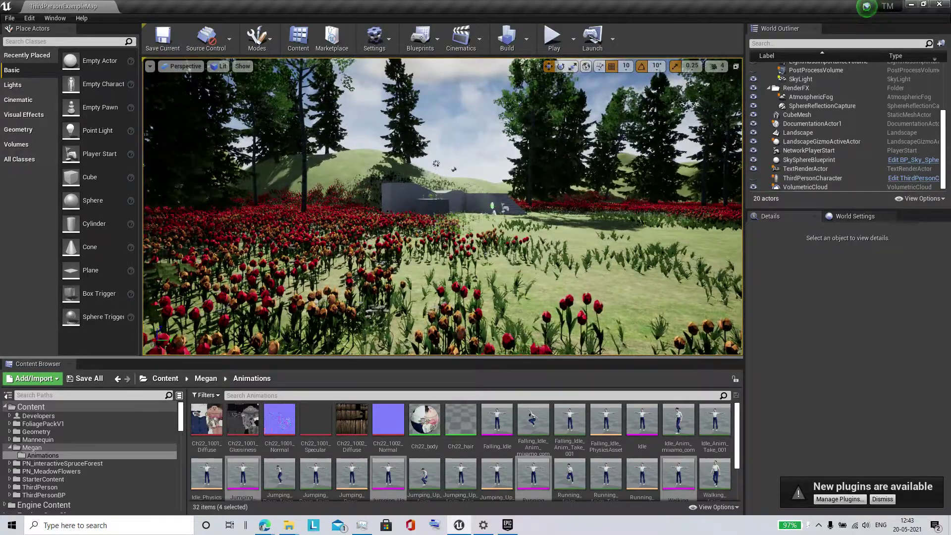
pyautogui.moveTo(544, 154)
pyautogui.mouseDown(button='right')
pyautogui.moveTo(544, 173)
pyautogui.moveTo(544, 148)
pyautogui.mouseUp(button='right')
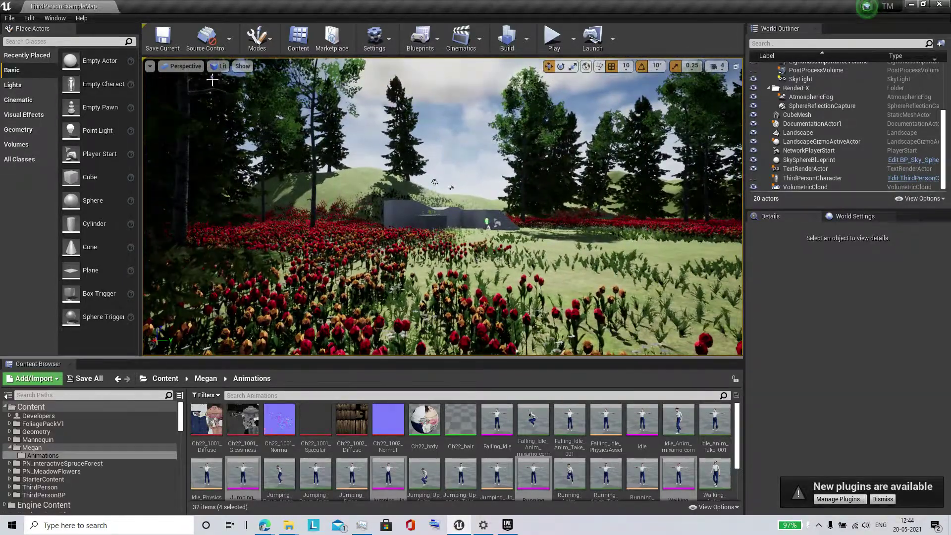
pyautogui.click(162, 37)
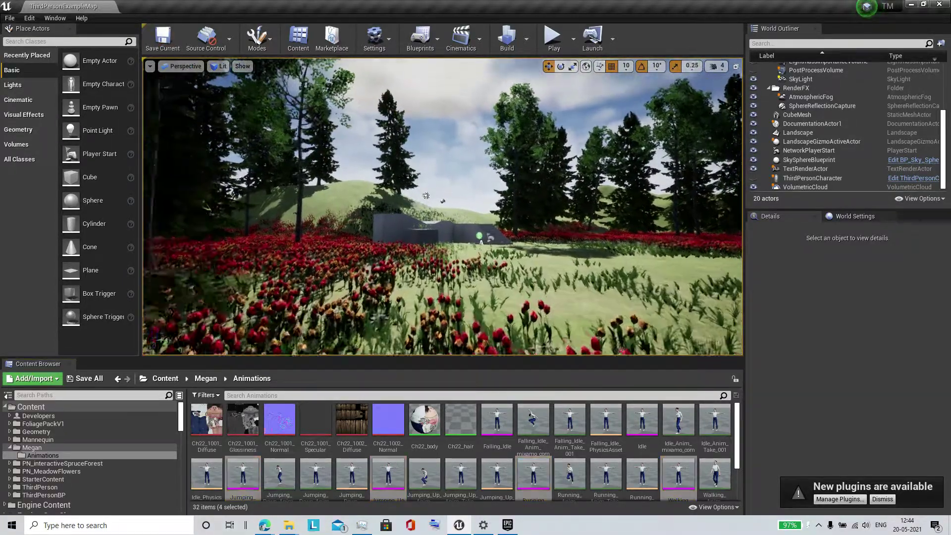
pyautogui.moveTo(425, 196)
pyautogui.mouseDown(button='right')
pyautogui.moveTo(434, 195)
pyautogui.moveTo(267, 234)
pyautogui.moveTo(294, 84)
pyautogui.mouseUp(button='right')
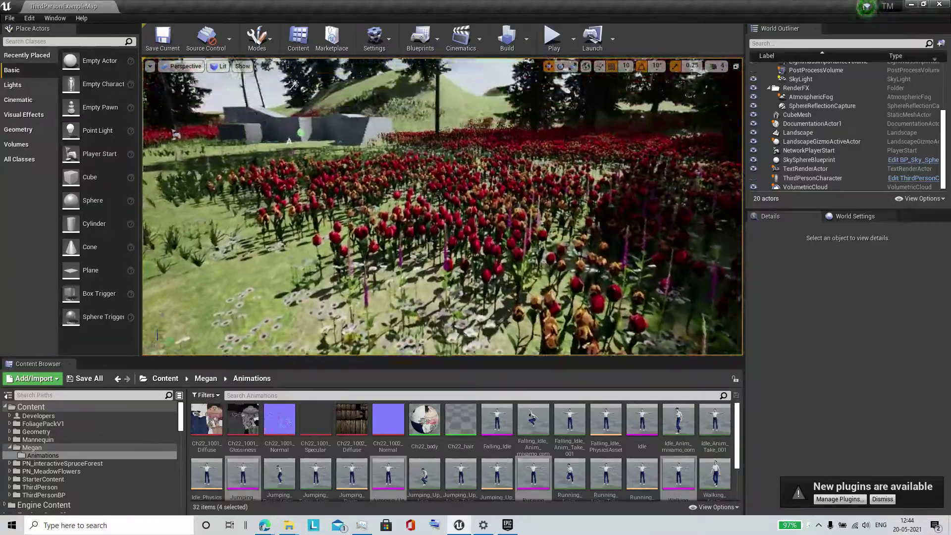
pyautogui.moveTo(294, 85)
pyautogui.mouseDown(button='right')
pyautogui.moveTo(336, 63)
pyautogui.moveTo(366, 167)
pyautogui.moveTo(383, 179)
pyautogui.mouseUp(button='right')
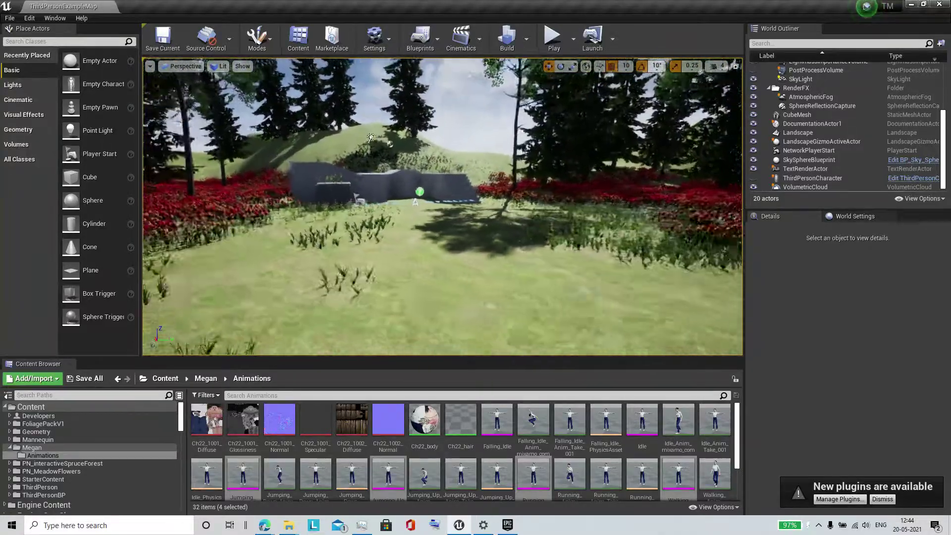
# Make ThirdPersonCharacter visible again and frame the stairs mesh in the viewport
pyautogui.click(753, 178)
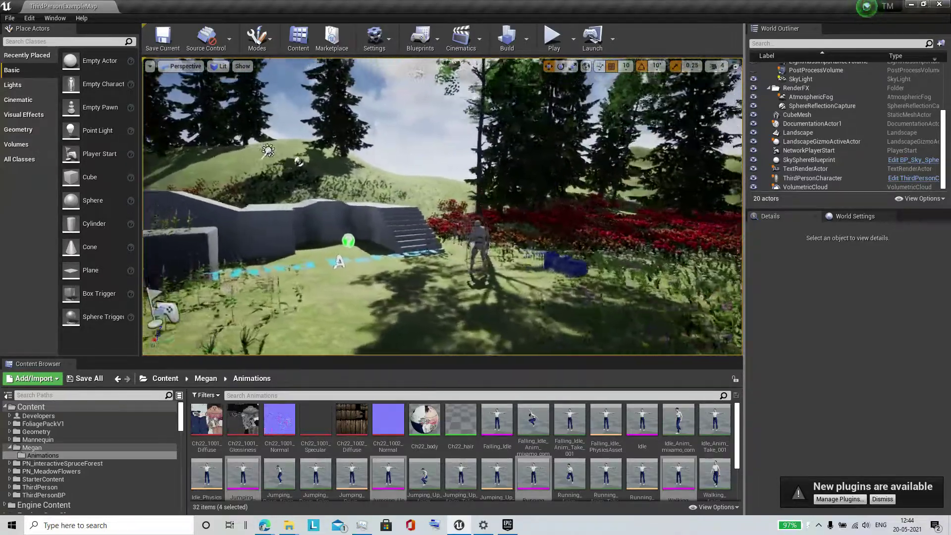
pyautogui.click(377, 238)
pyautogui.press('f')
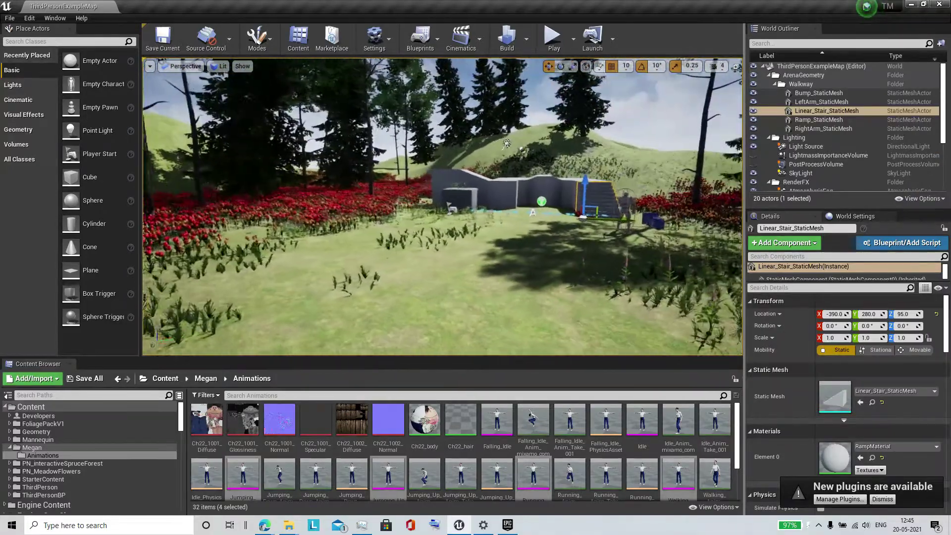
# Collapse the Megan folder and show the Mannequin folder's contents in the Content Browser
pyautogui.click(15, 447)
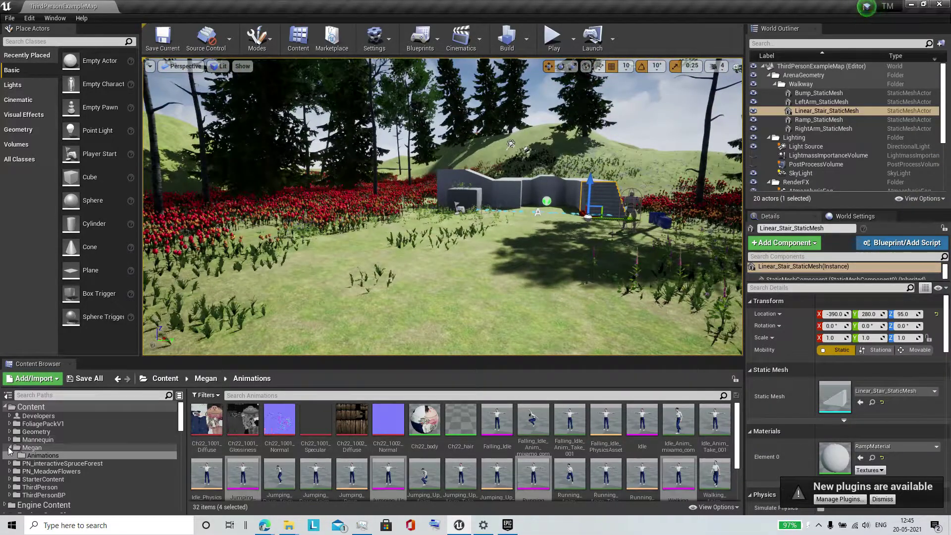
pyautogui.click(32, 448)
pyautogui.click(52, 439)
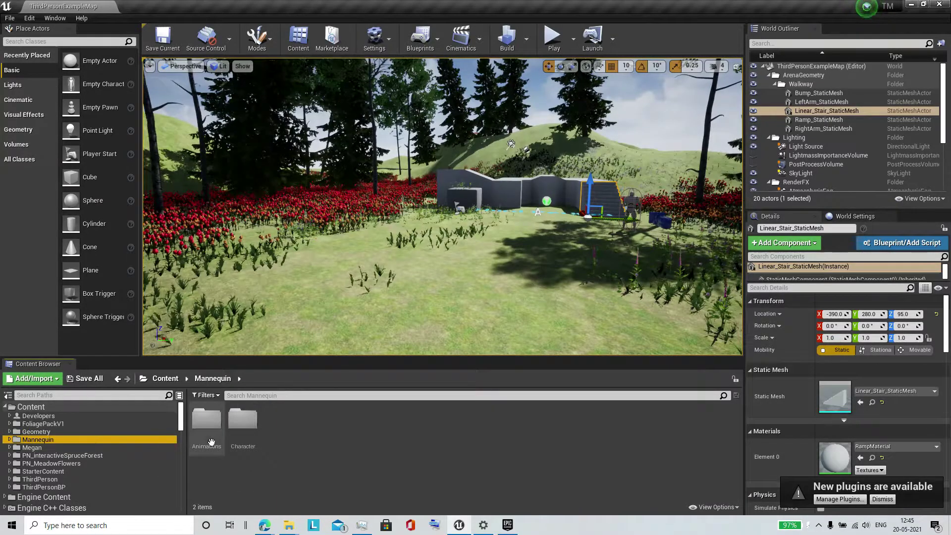
# Open Mannequin > Animations and inspect ThirdPerson_AnimBP and the other ThirdPerson assets
pyautogui.doubleClick(208, 419)
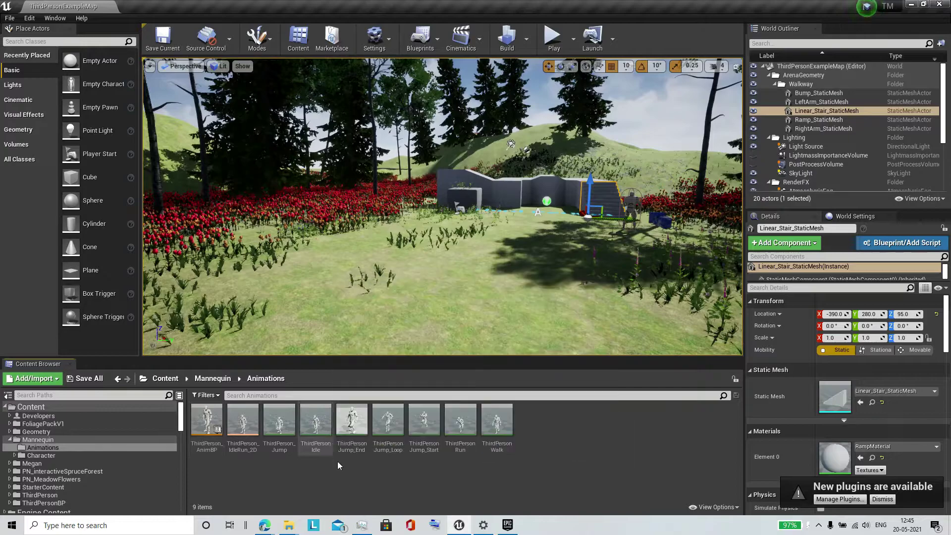
pyautogui.moveTo(212, 439)
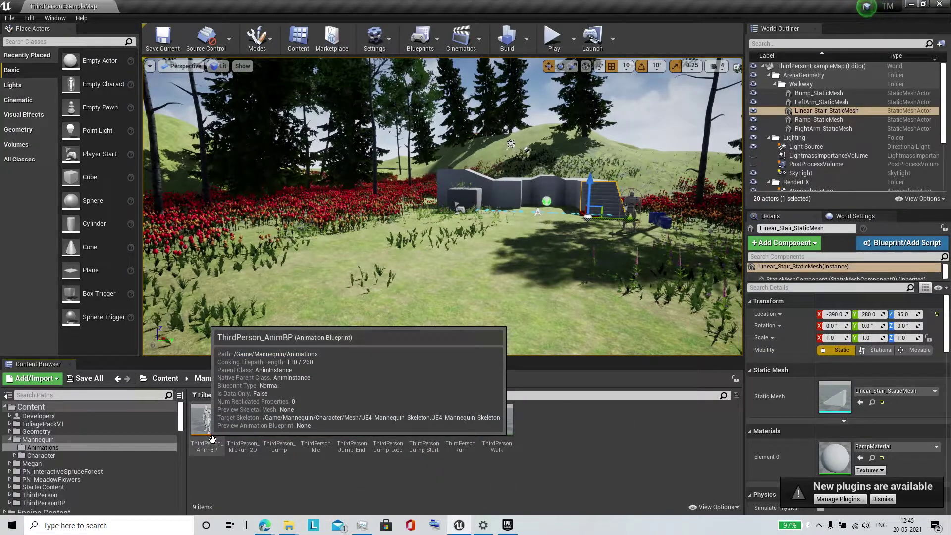
pyautogui.moveTo(268, 431)
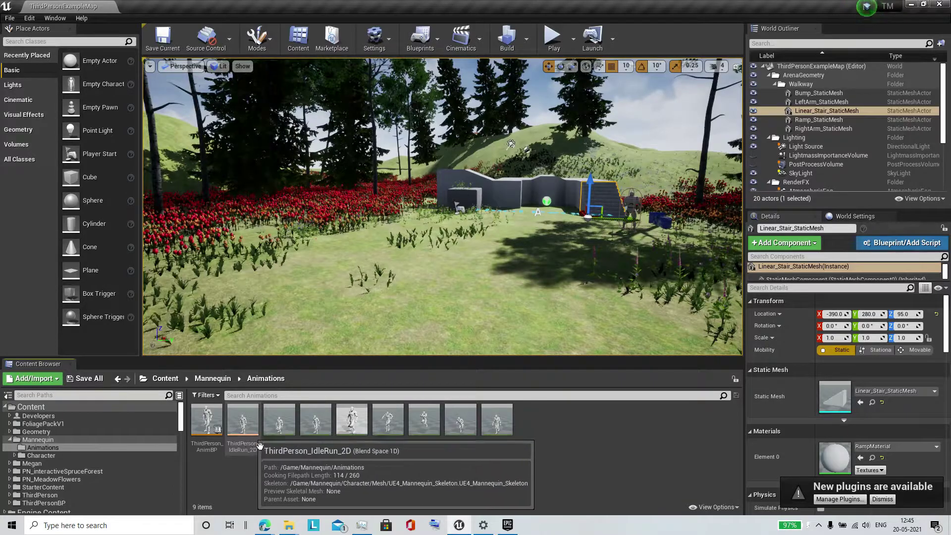
# Open the ThirdPerson_IdleRun_2D blend space full screen and preview the blend at Speed 0.0
pyautogui.doubleClick(246, 419)
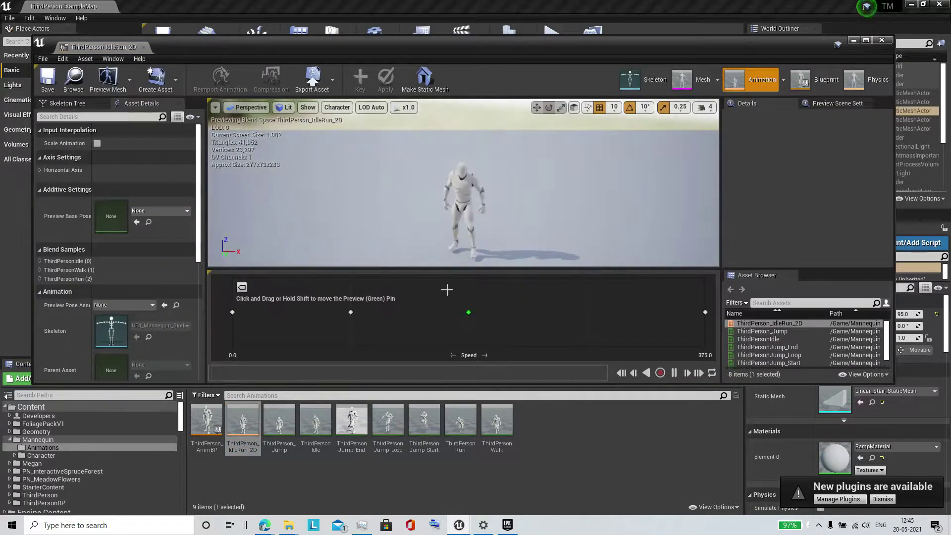
pyautogui.click(870, 43)
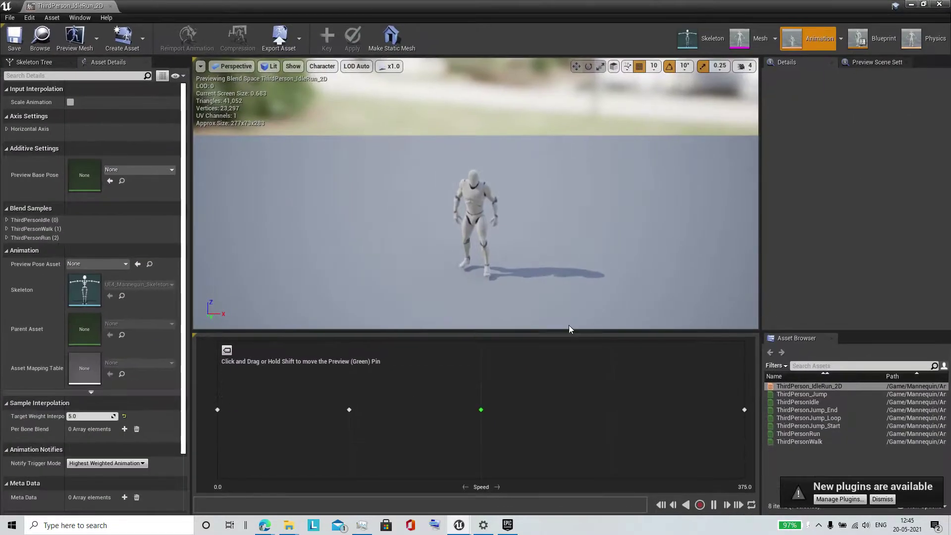
pyautogui.moveTo(492, 416); pyautogui.dragTo(208, 441)
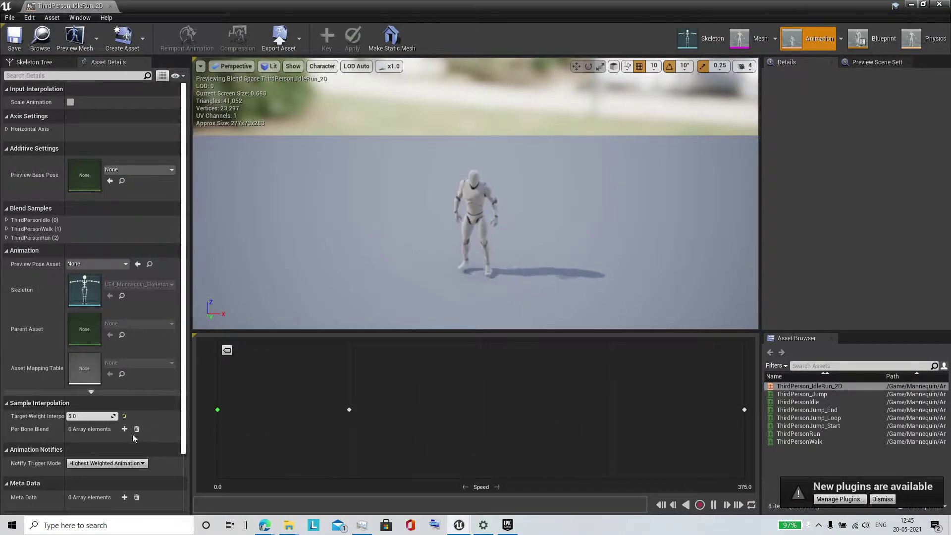
pyautogui.click(915, 4)
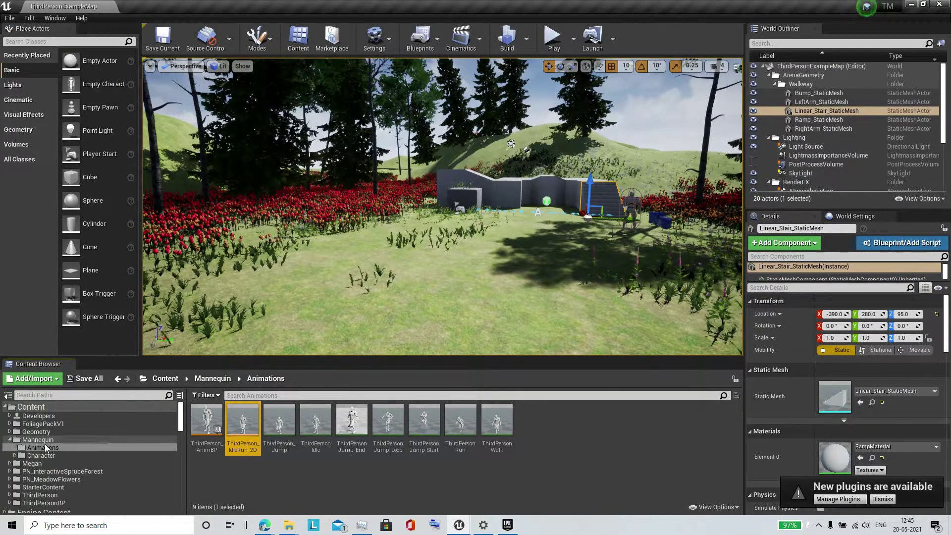
# Move the ThirdPersonWalk sample to Speed 187.5, save the blend space, and minimize its editor
pyautogui.click(117, 447)
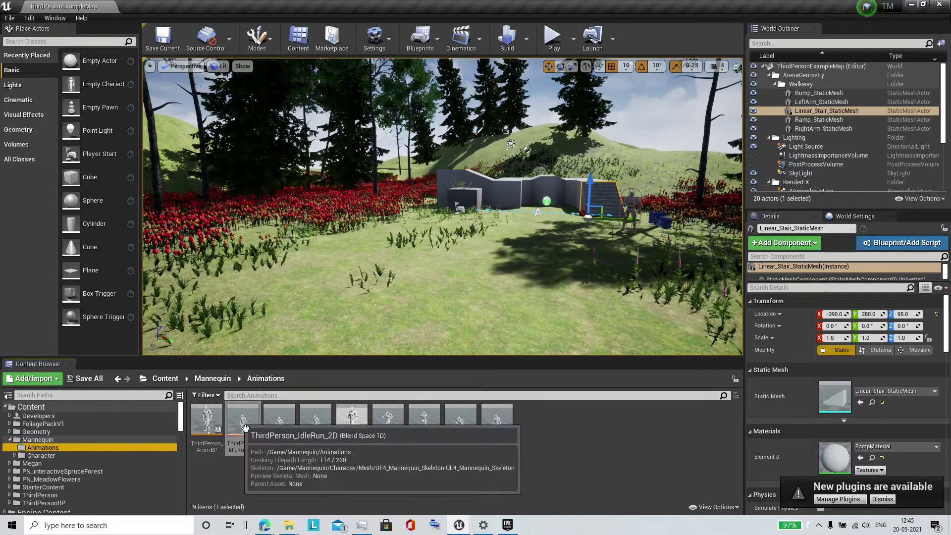
pyautogui.moveTo(458, 525)
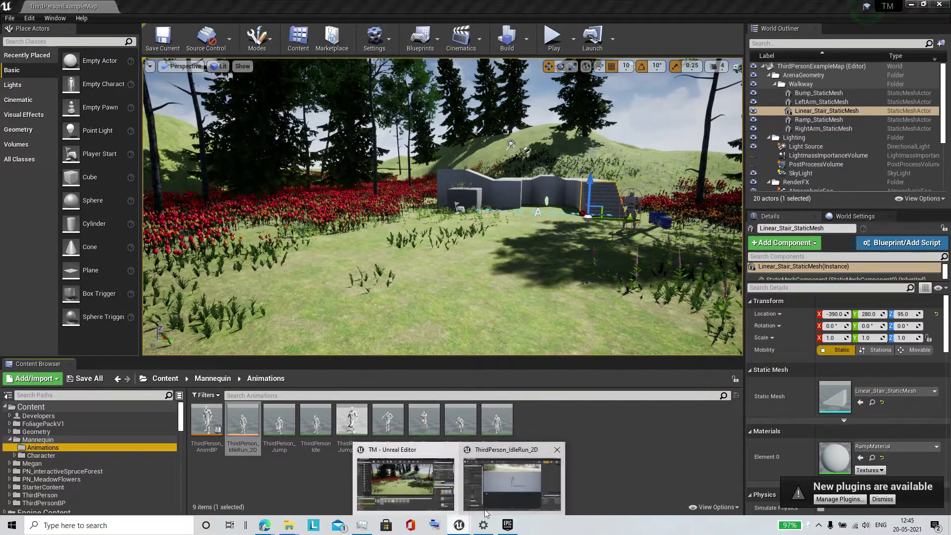
pyautogui.click(516, 490)
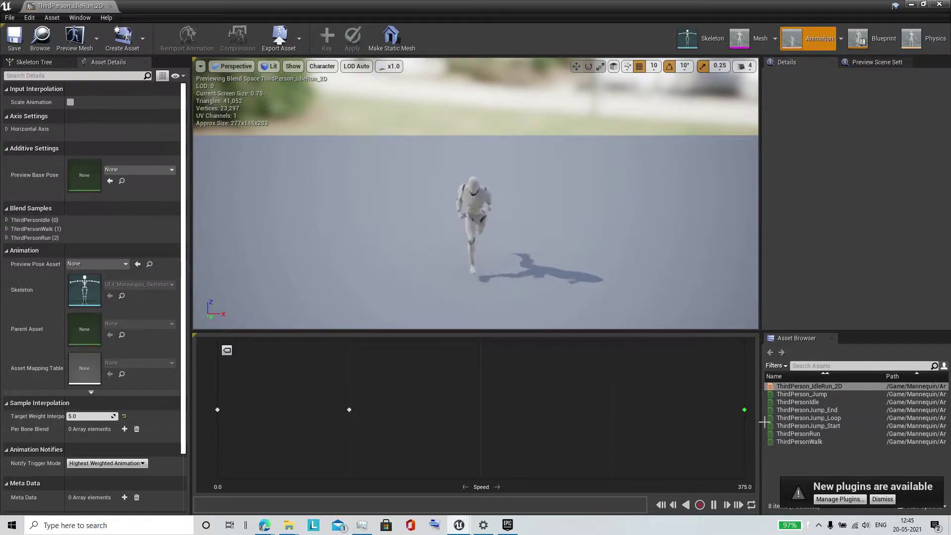
pyautogui.moveTo(356, 419); pyautogui.dragTo(480, 419)
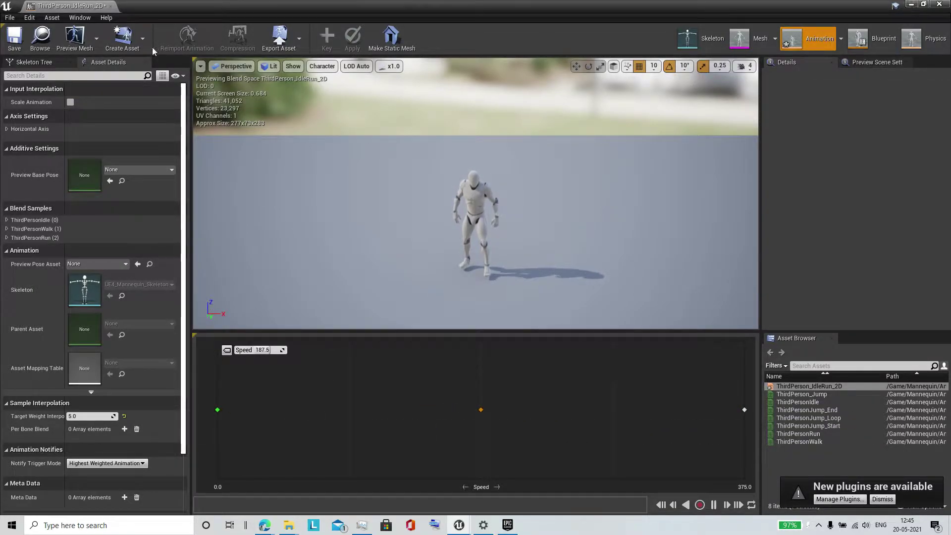
pyautogui.hotkey('ctrl', 's')
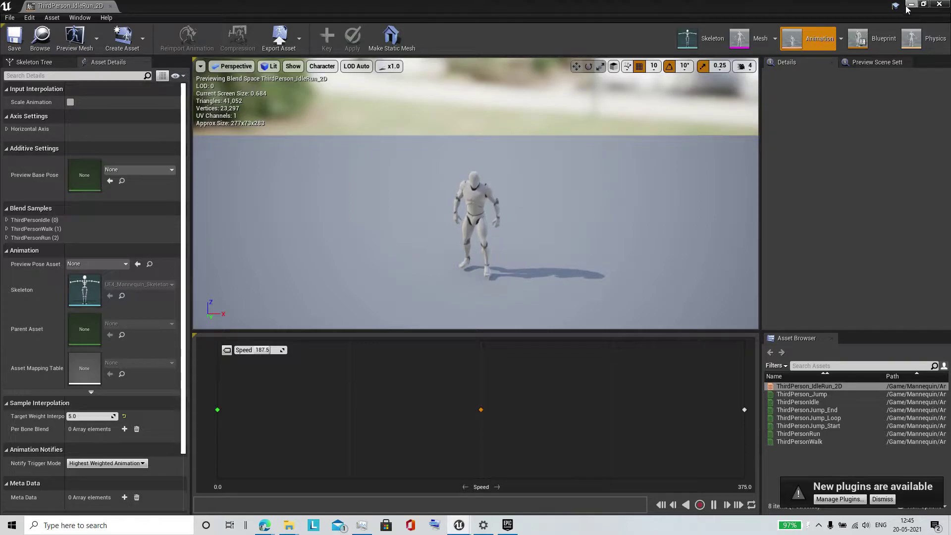
pyautogui.click(910, 5)
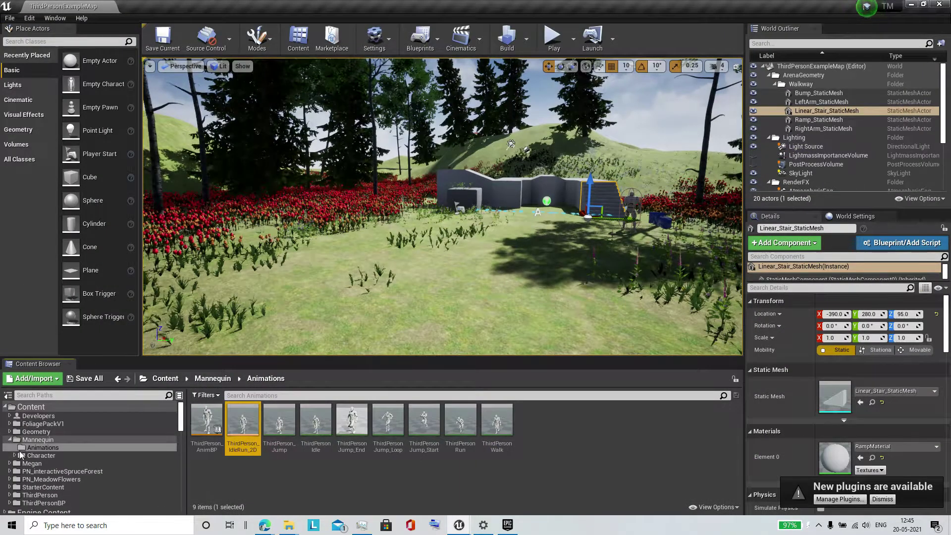
# Create a new folder named Blueprint inside Megan's content folder and open it
pyautogui.click(30, 463)
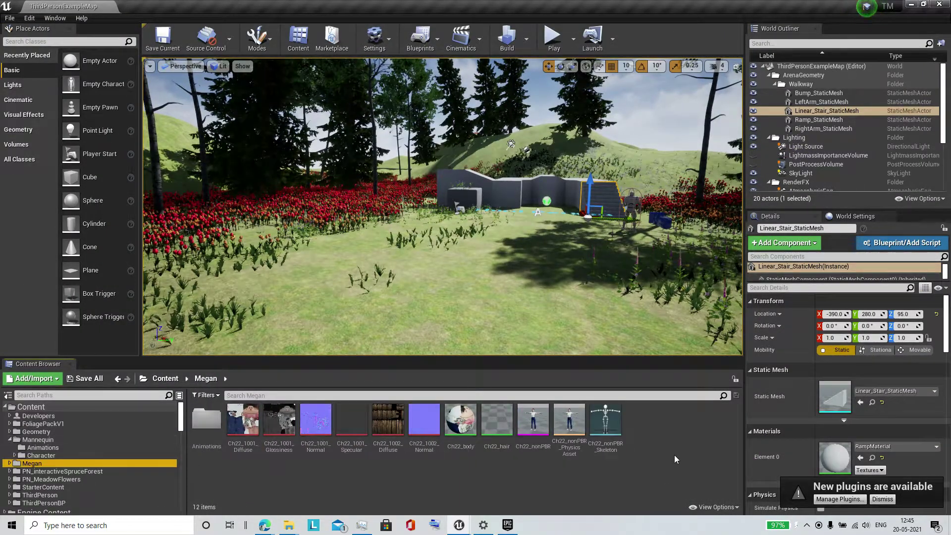
pyautogui.rightClick(223, 475)
pyautogui.click(286, 190)
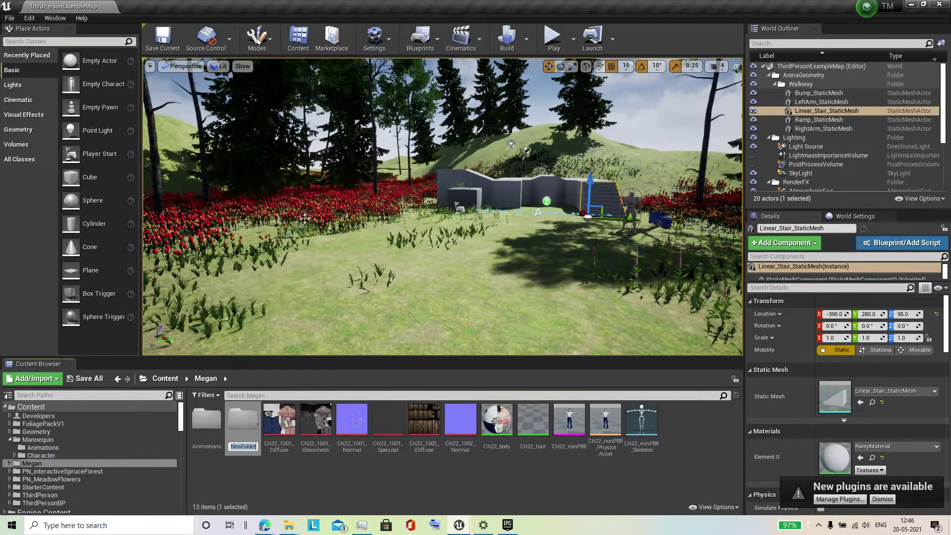
pyautogui.write('Bl')
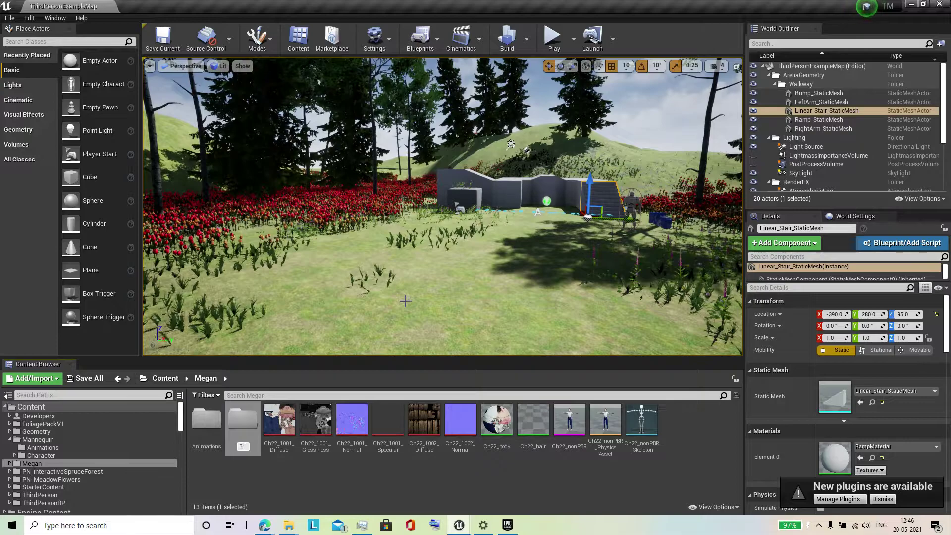
pyautogui.write('ue')
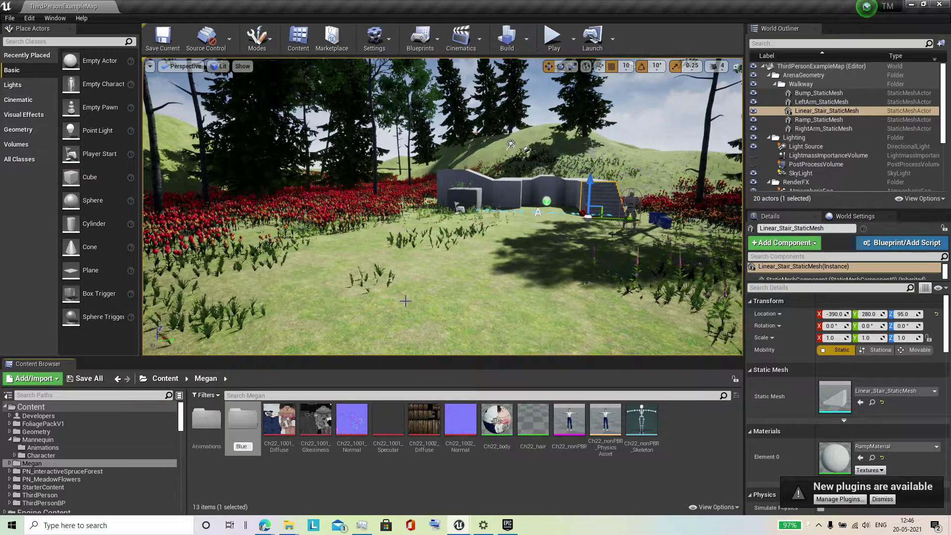
pyautogui.write('print')
pyautogui.press('Return')
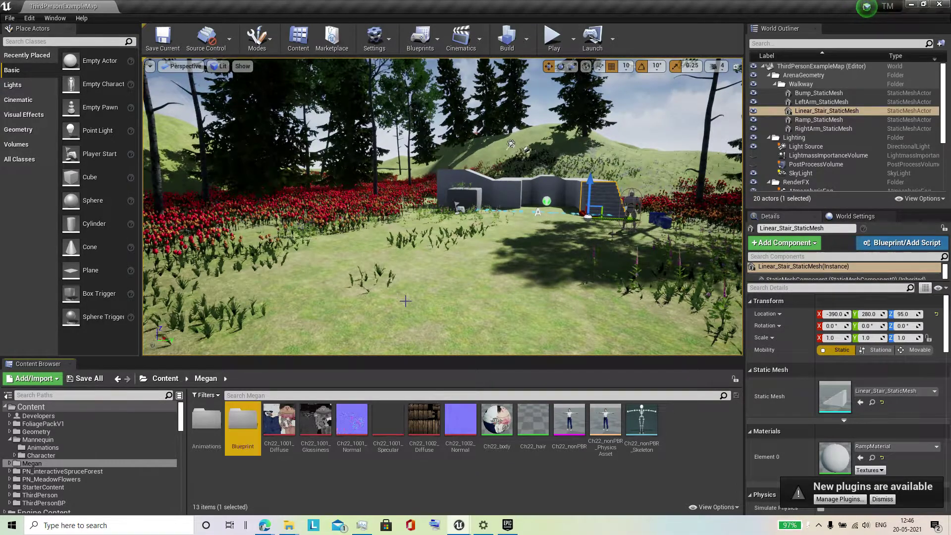
pyautogui.doubleClick(251, 431)
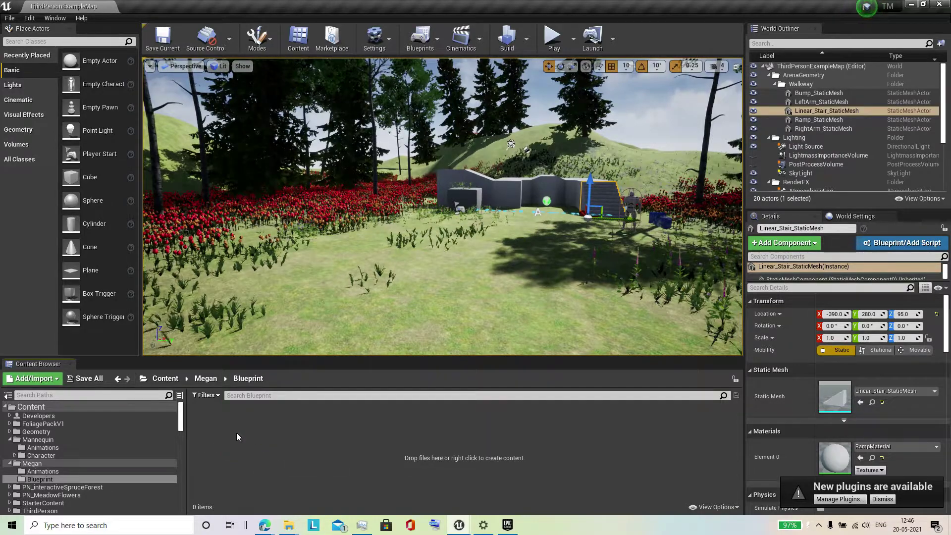
# Create an Animation > Blend Space asset using Megan's Ch22_nonPBR_Skeleton
pyautogui.rightClick(236, 433)
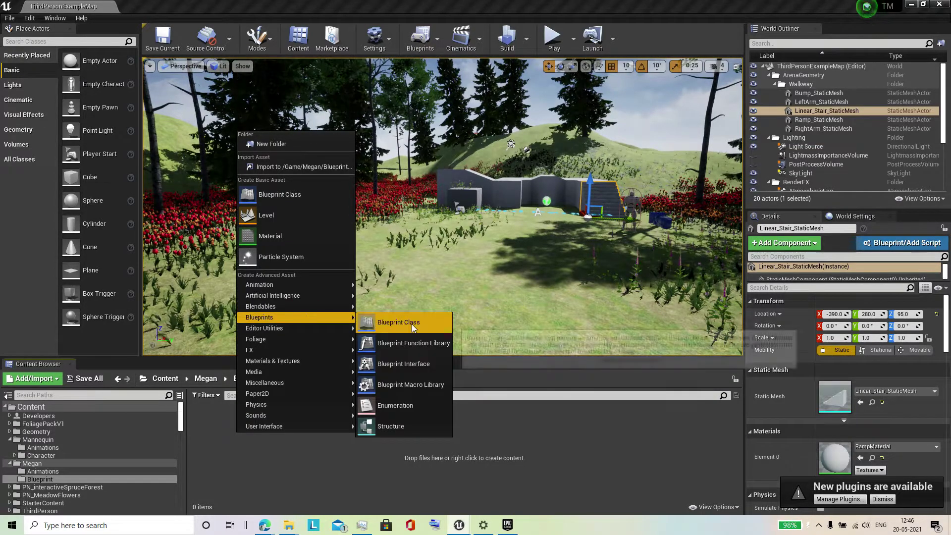
pyautogui.moveTo(337, 285)
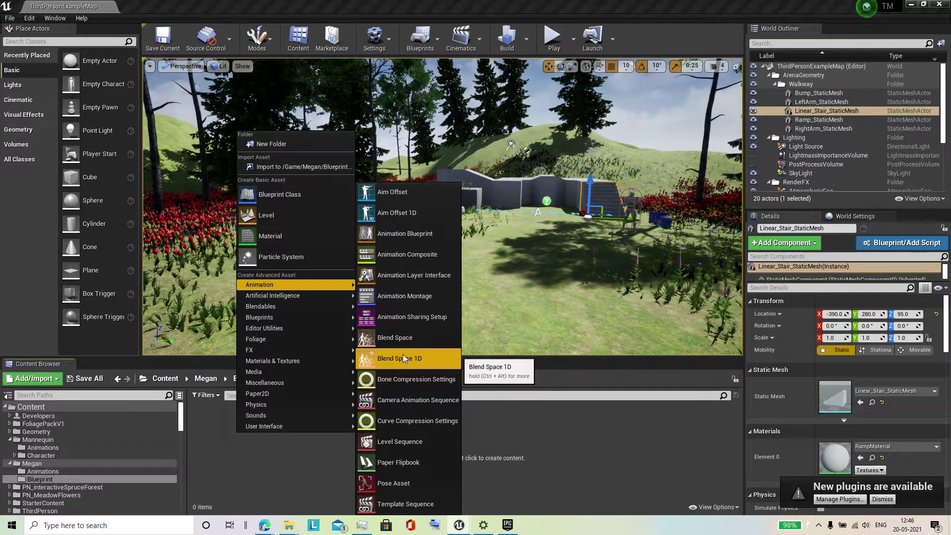
pyautogui.click(407, 341)
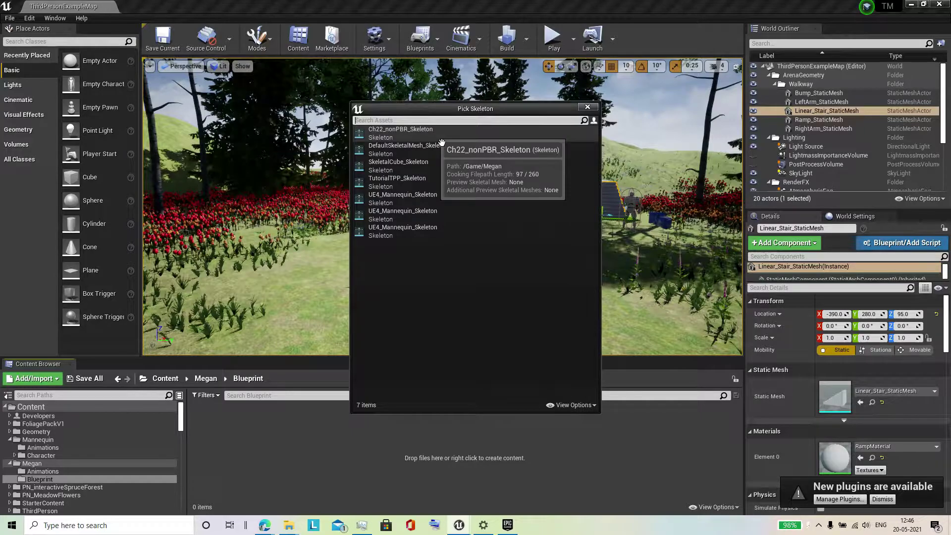
pyautogui.click(441, 141)
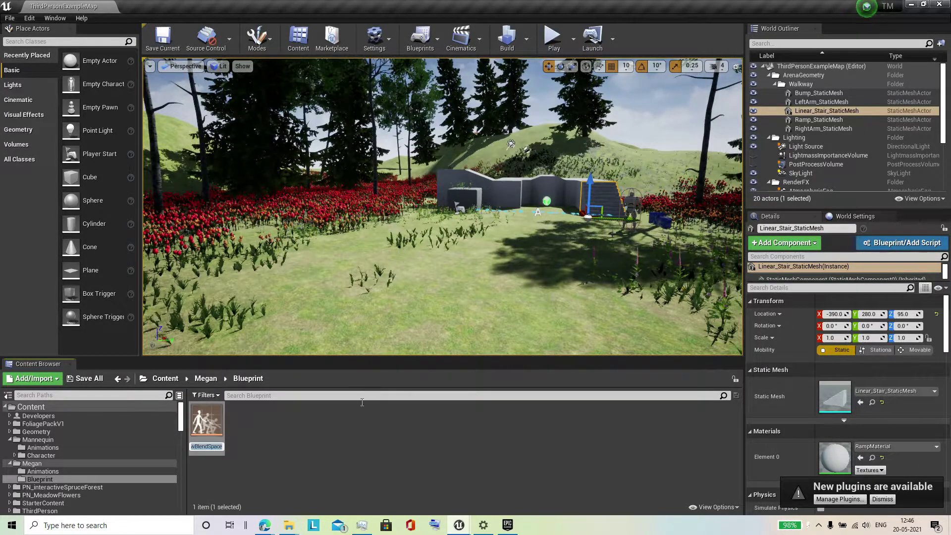
# Rename NewBlendSpace to Idle_Walk_RunMegan
pyautogui.press('Return')
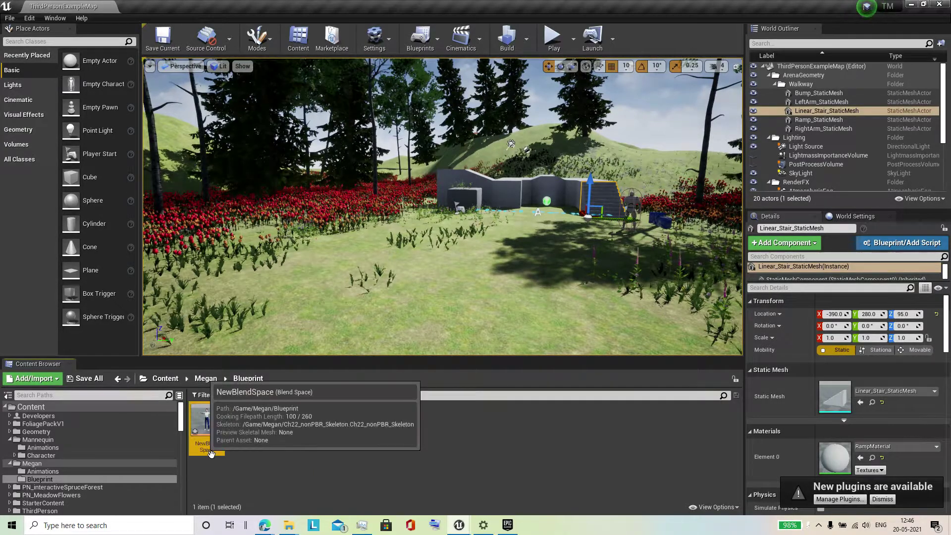
pyautogui.click(223, 455)
pyautogui.press('BackSpace')
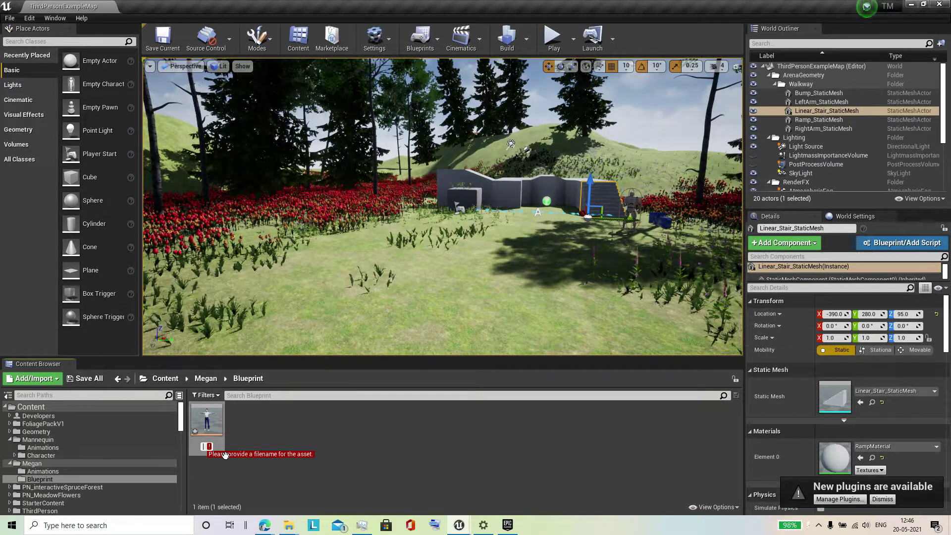
pyautogui.write('D')
pyautogui.press('BackSpace')
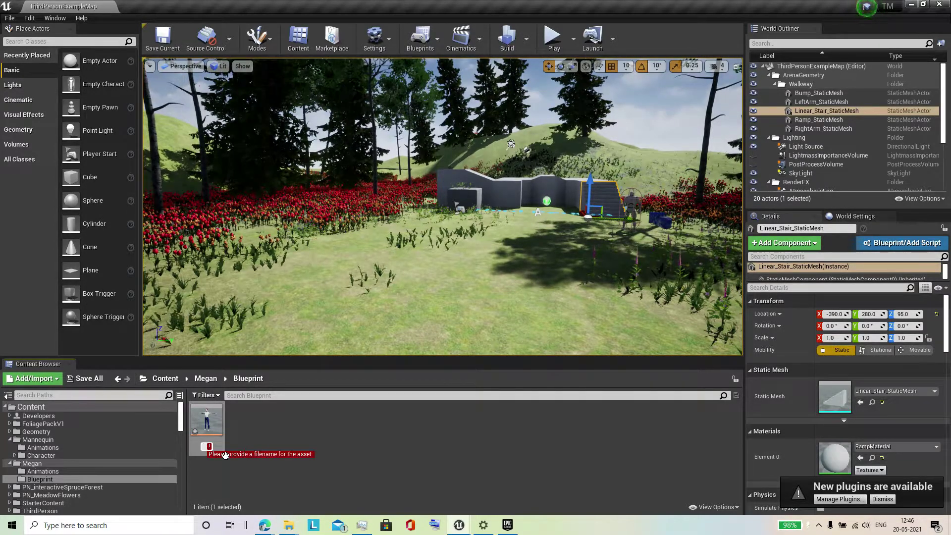
pyautogui.write('Id')
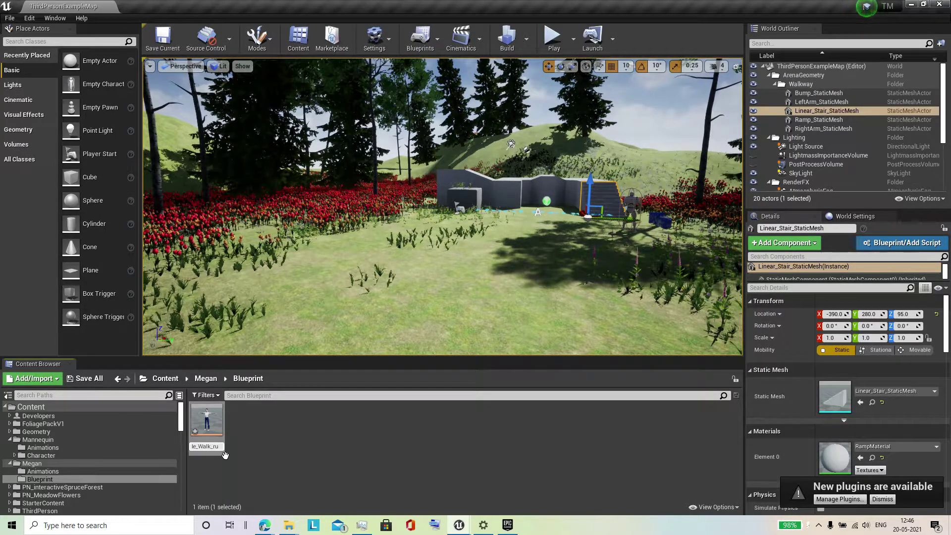
pyautogui.press('BackSpace')
pyautogui.press('BackSpace')
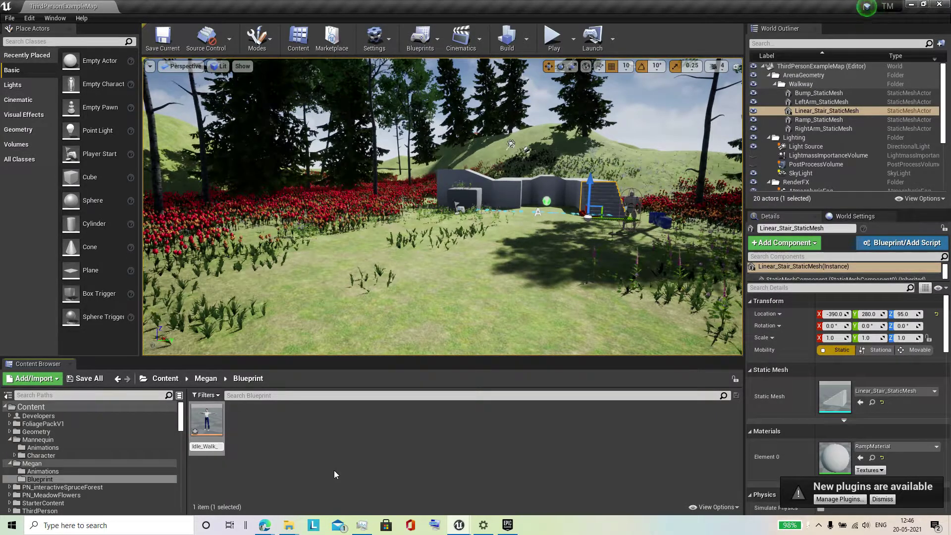
pyautogui.write('Run')
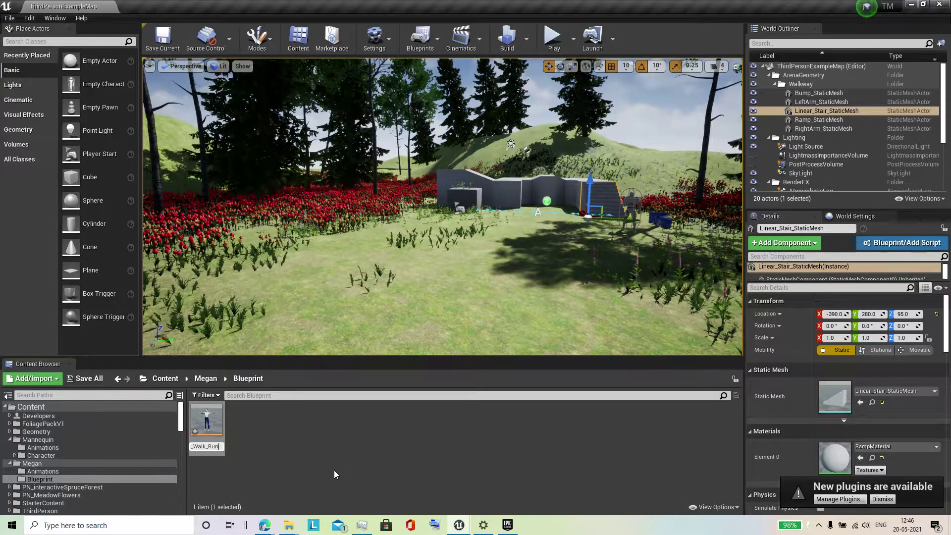
pyautogui.write('M')
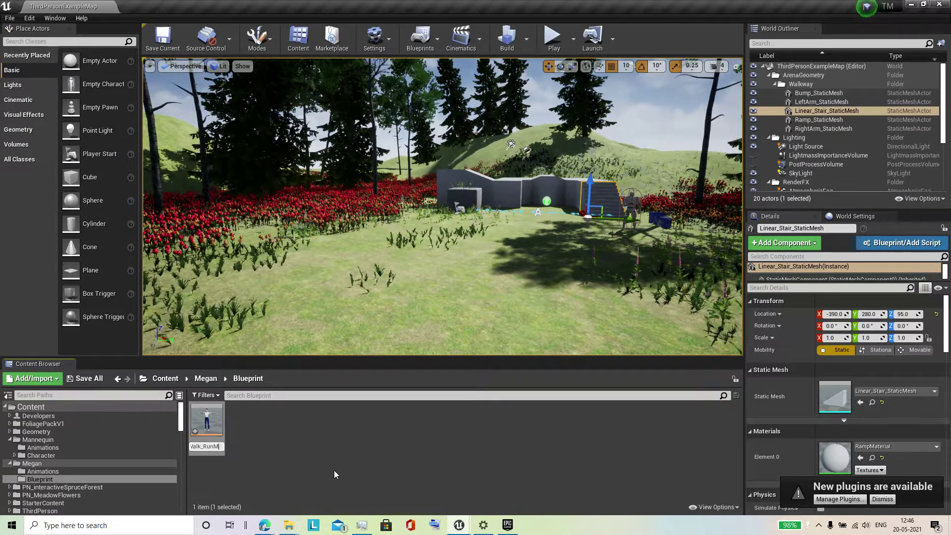
pyautogui.write('egan')
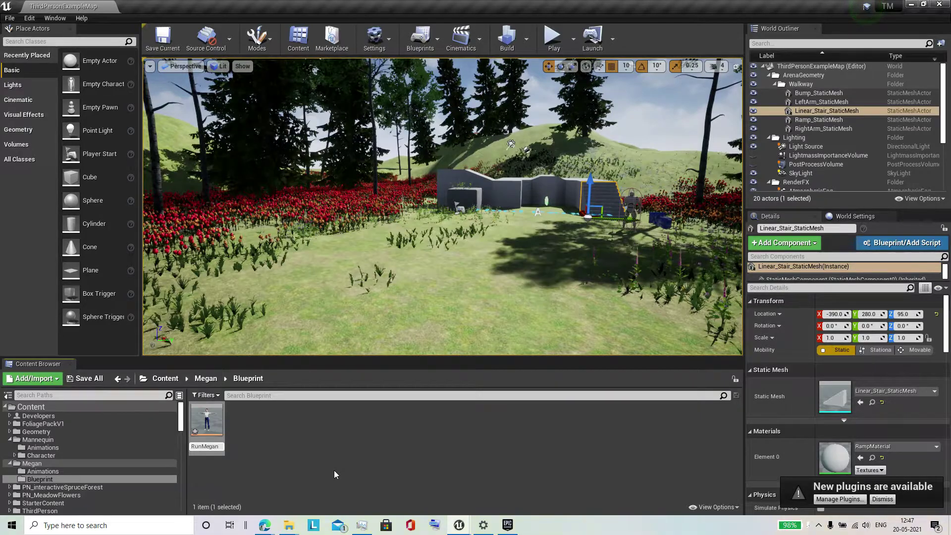
pyautogui.press('Return')
# Open Idle_Walk_RunMegan, move the preview pin to the left edge, and view Megan in the preview
pyautogui.doubleClick(221, 423)
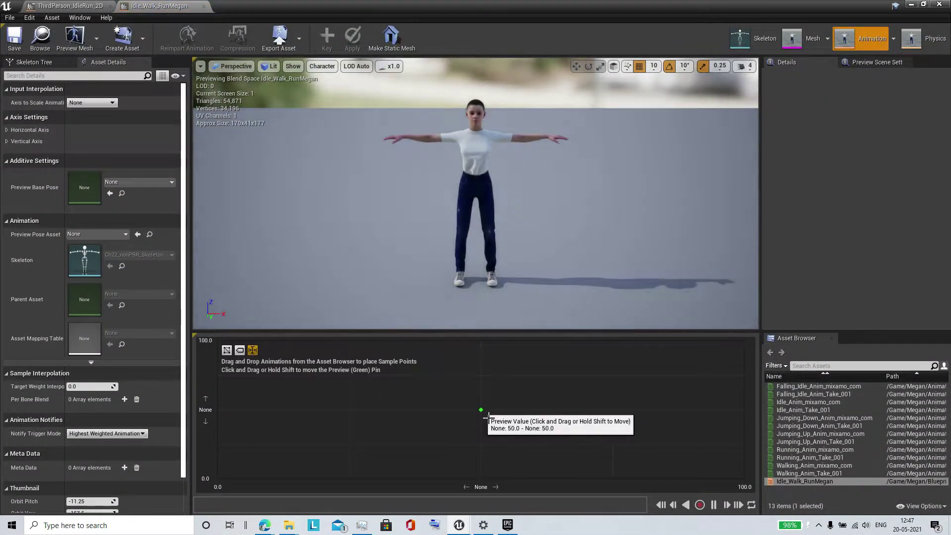
pyautogui.moveTo(487, 418); pyautogui.dragTo(205, 418)
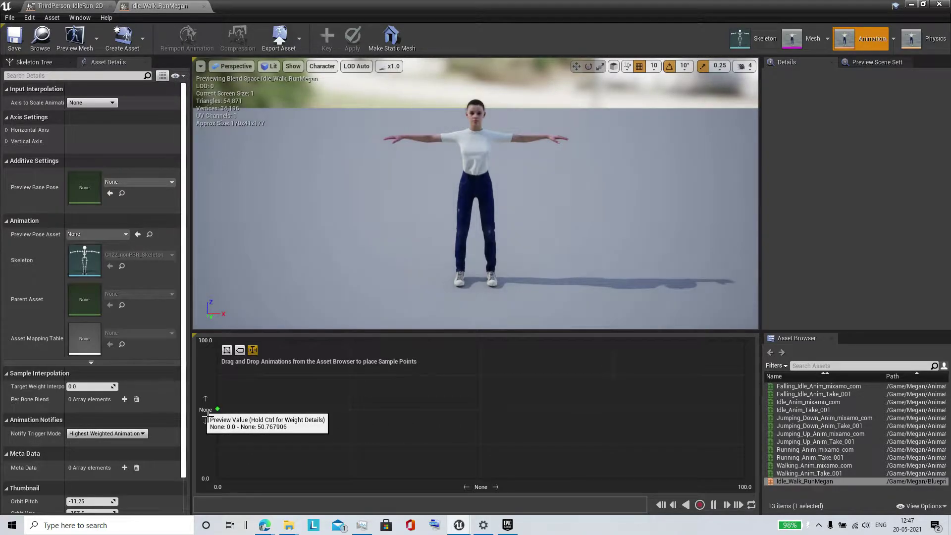
pyautogui.moveTo(551, 184); pyautogui.dragTo(525, 213, button='right')
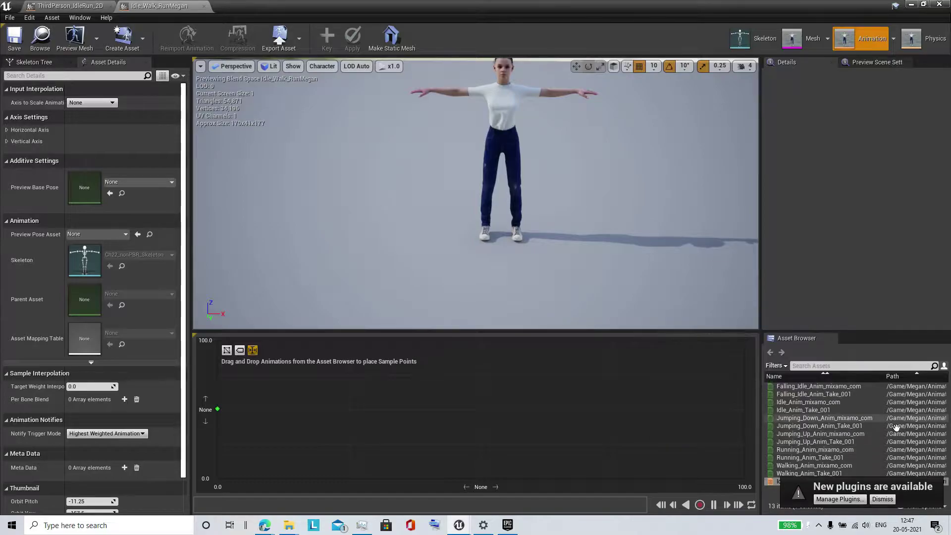
pyautogui.click(886, 499)
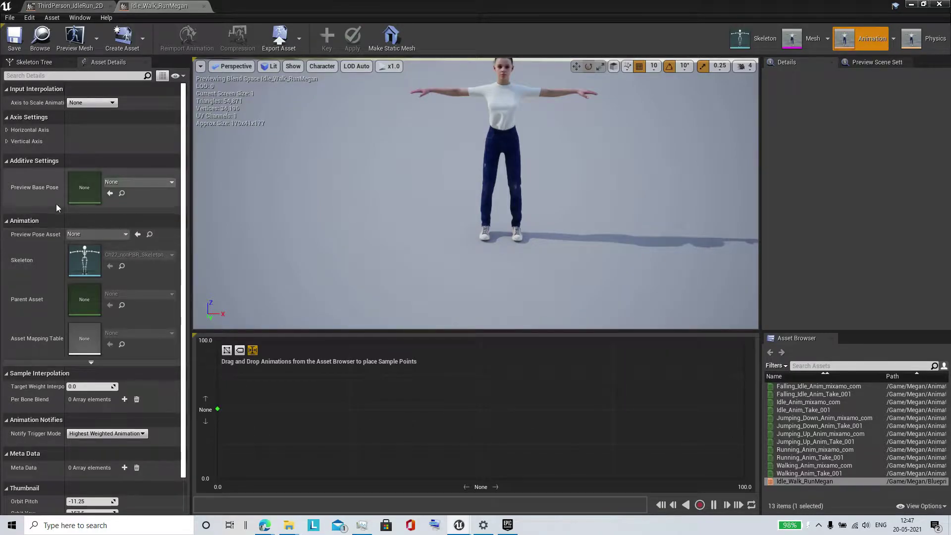
# Expand the horizontal and vertical axis settings and rename the horizontal axis from None to Speed
pyautogui.click(9, 131)
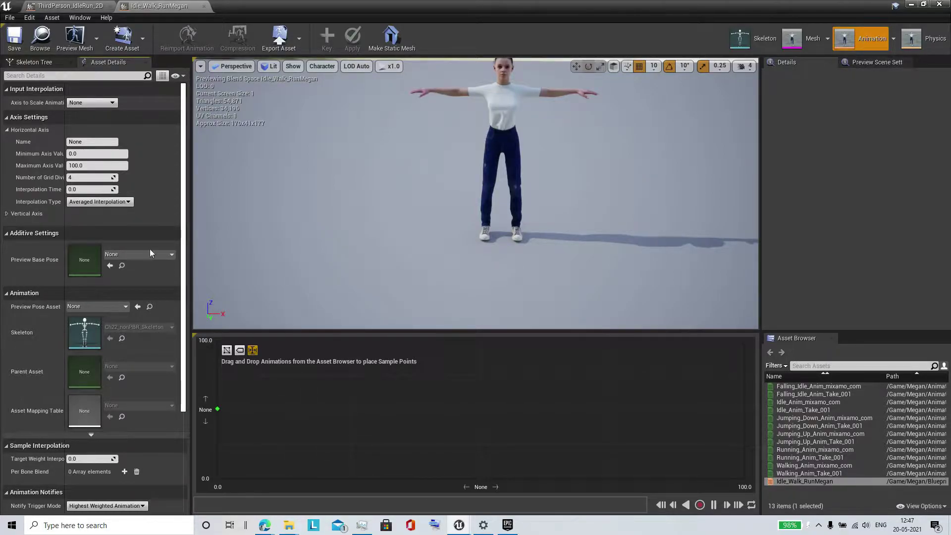
pyautogui.click(6, 214)
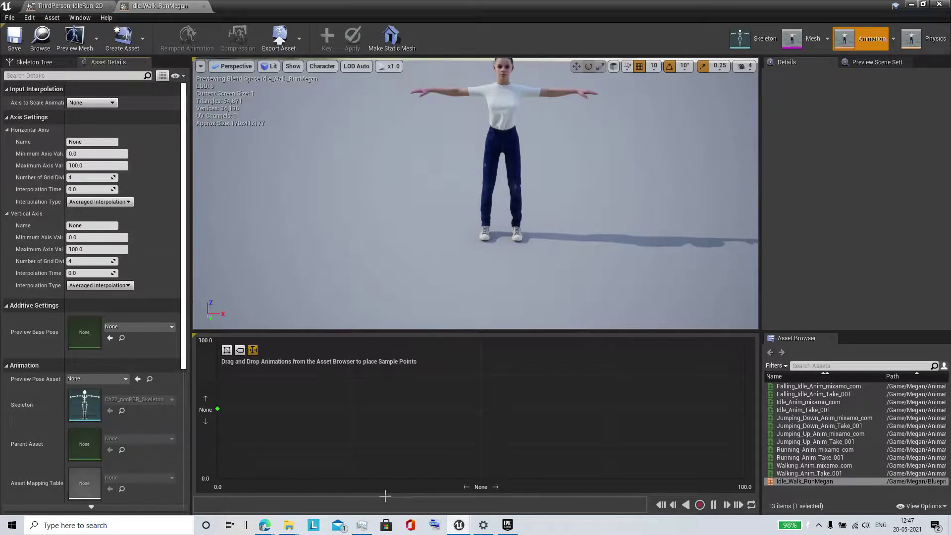
pyautogui.click(93, 141)
pyautogui.press('BackSpace')
pyautogui.write('Speed')
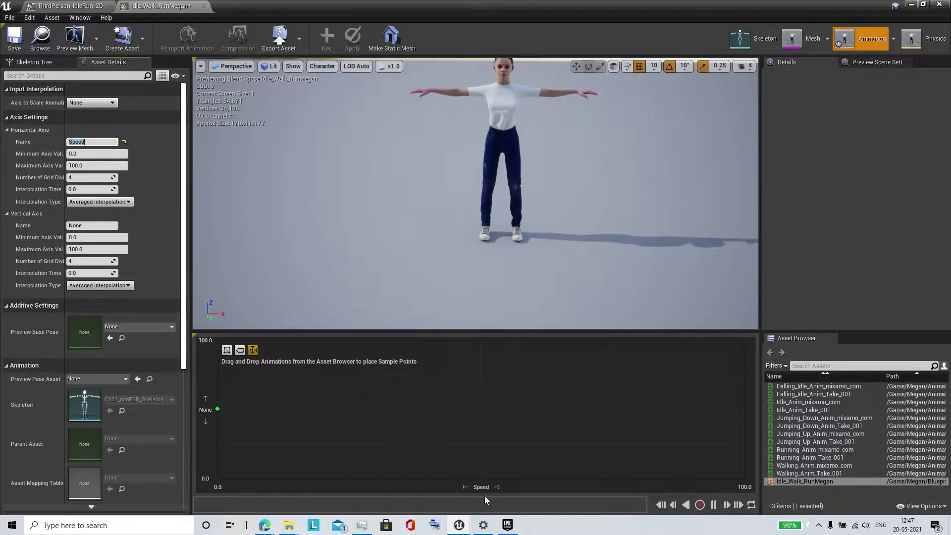
pyautogui.click(599, 223)
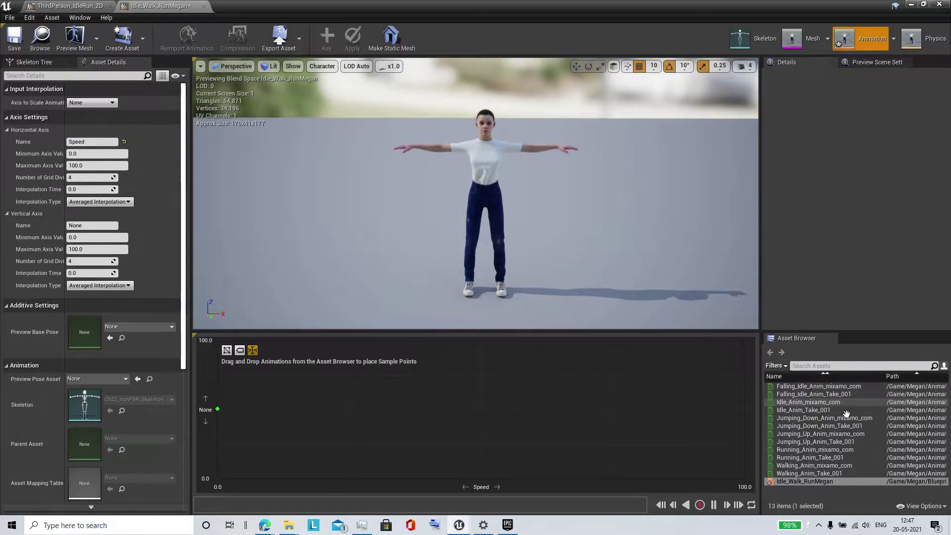
pyautogui.click(844, 403)
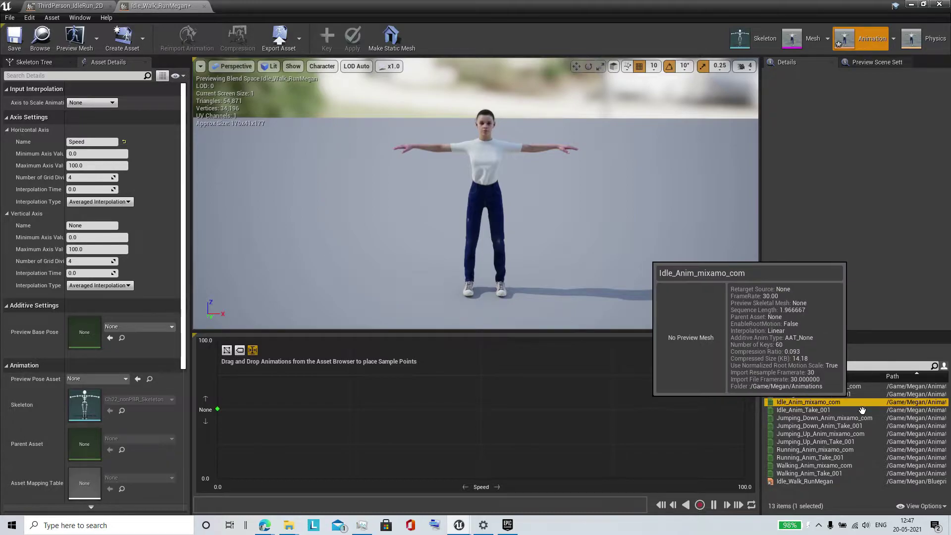
# Place Idle_Anim at Speed 0, Walking_Anim mid-way, and Running_Anim at Speed 100 on the grid
pyautogui.moveTo(862, 411); pyautogui.dragTo(221, 425)
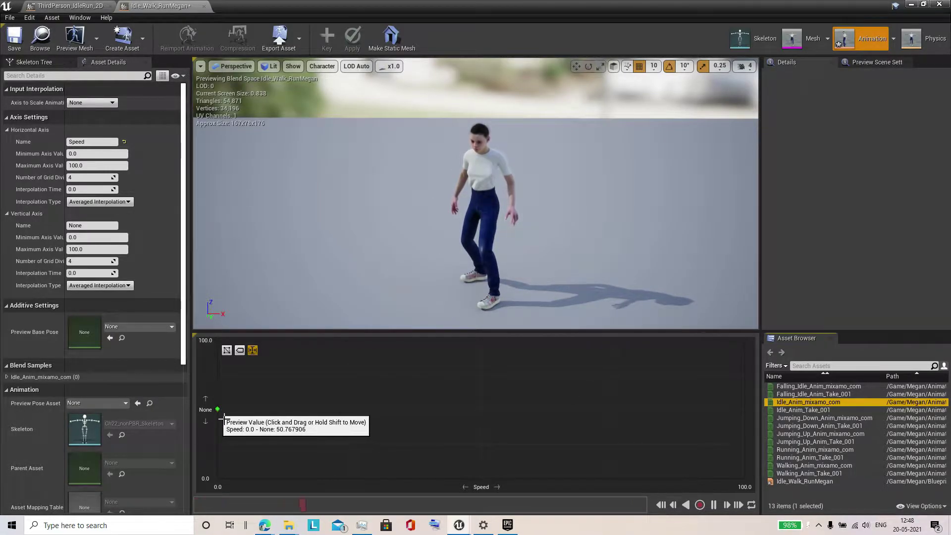
pyautogui.moveTo(220, 420); pyautogui.dragTo(485, 418)
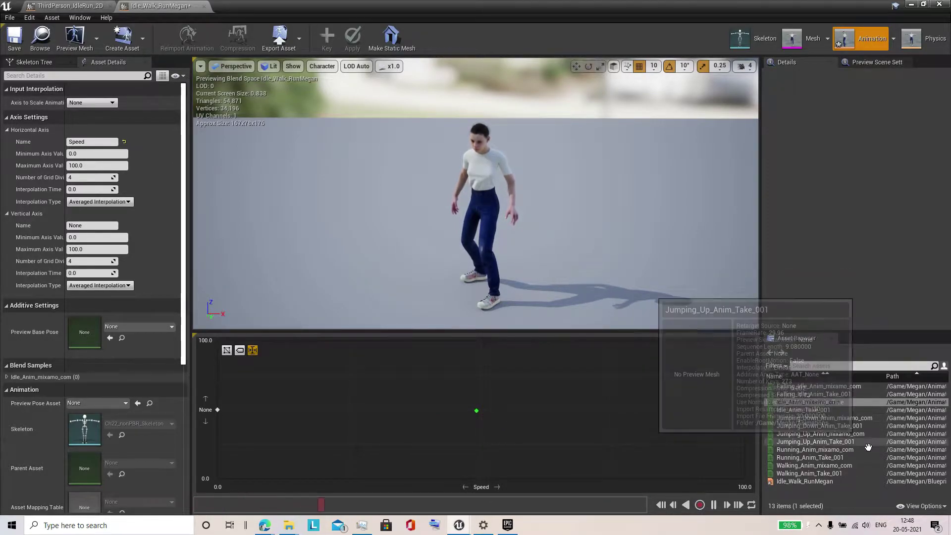
pyautogui.moveTo(851, 466)
pyautogui.mouseDown()
pyautogui.moveTo(566, 441)
pyautogui.moveTo(483, 419)
pyautogui.mouseUp()
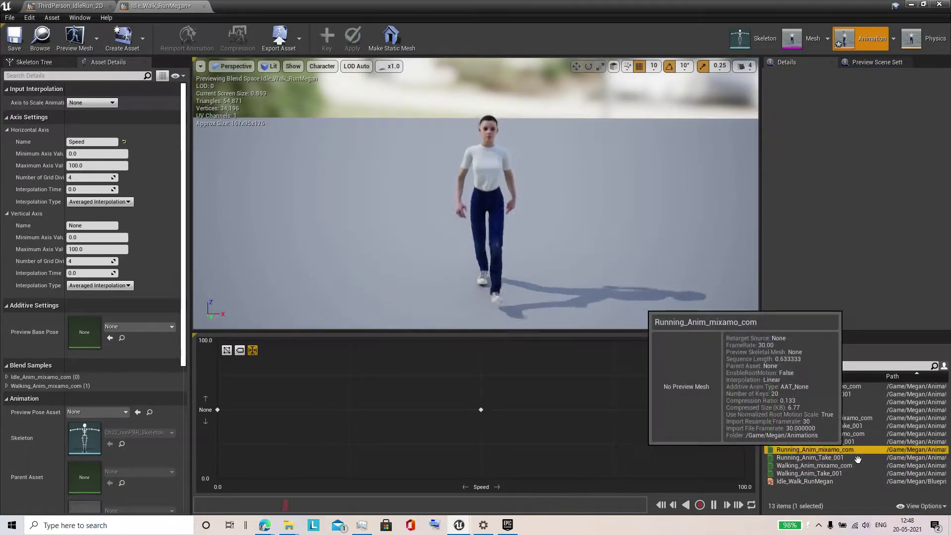
pyautogui.moveTo(842, 450); pyautogui.dragTo(754, 423)
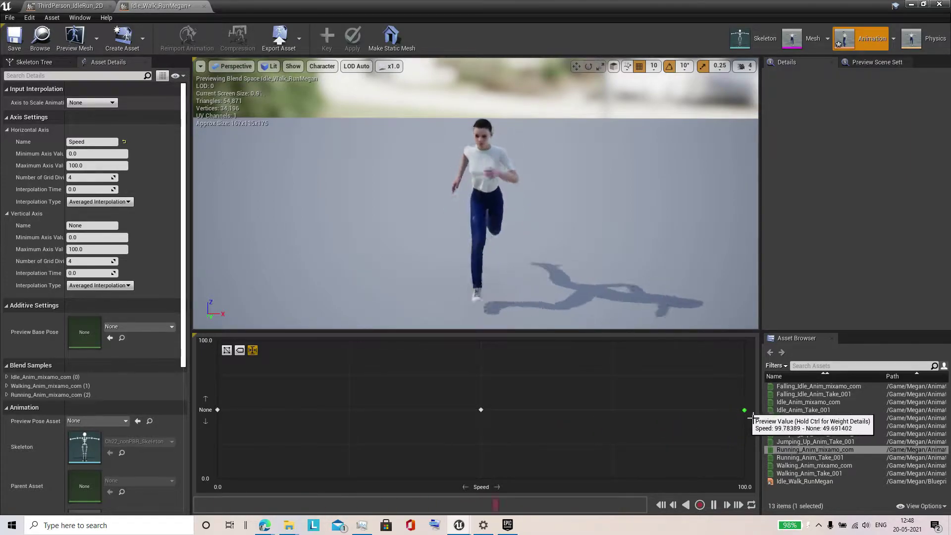
# Save Idle_Walk_RunMegan after comparing it with ThirdPerson_IdleRun_2D, then close the blend space editor
pyautogui.click(14, 39)
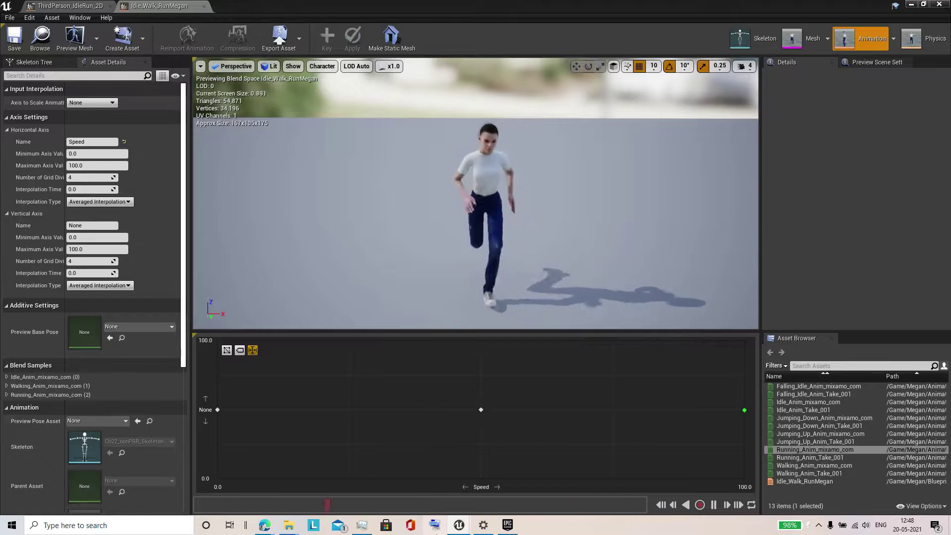
pyautogui.click(70, 5)
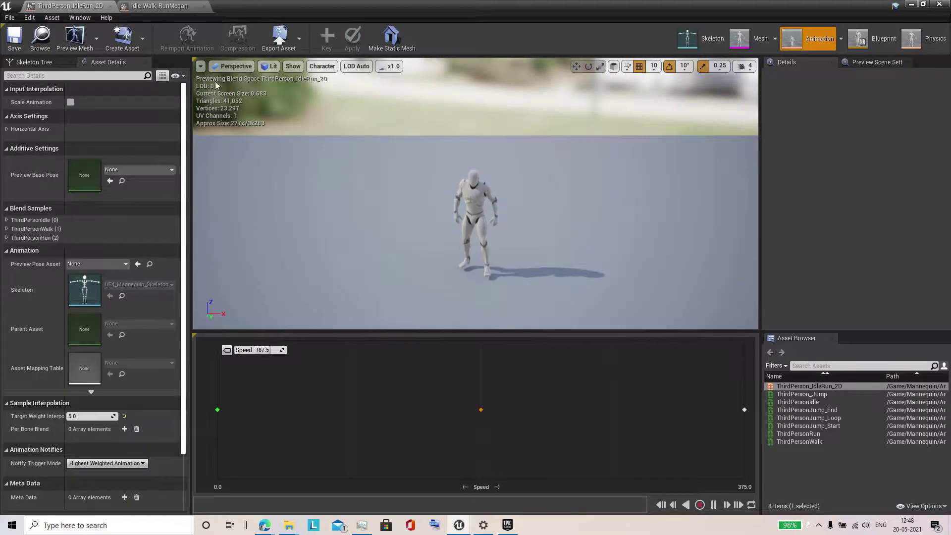
pyautogui.moveTo(486, 416)
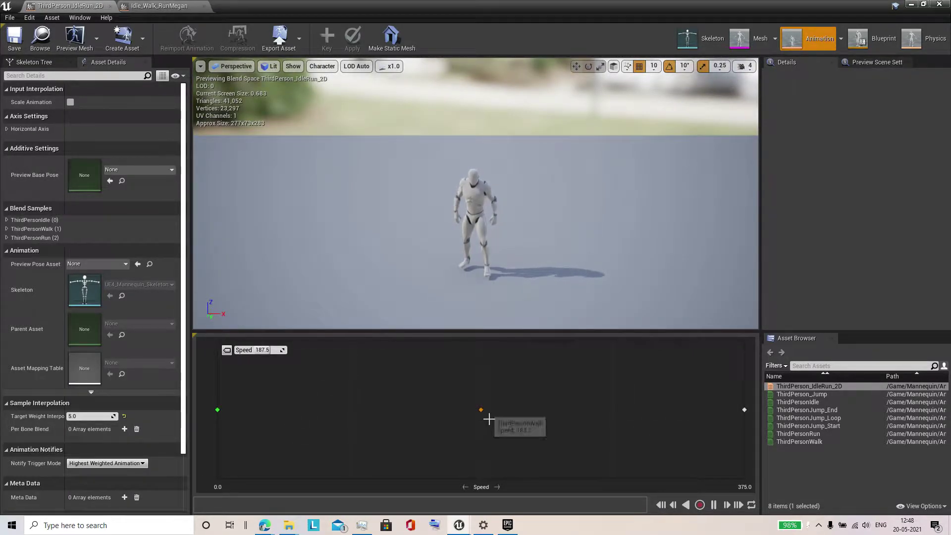
pyautogui.click(186, 6)
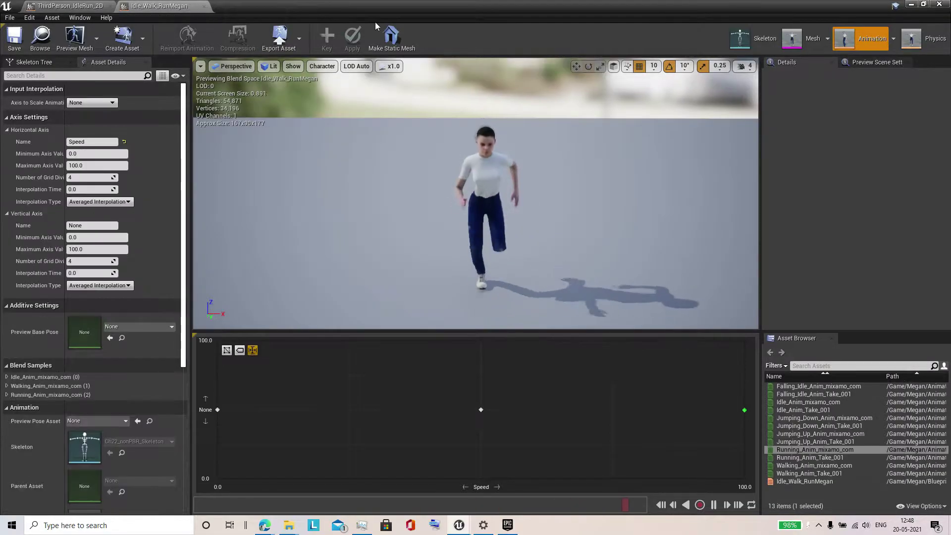
pyautogui.hotkey('ctrl', 's')
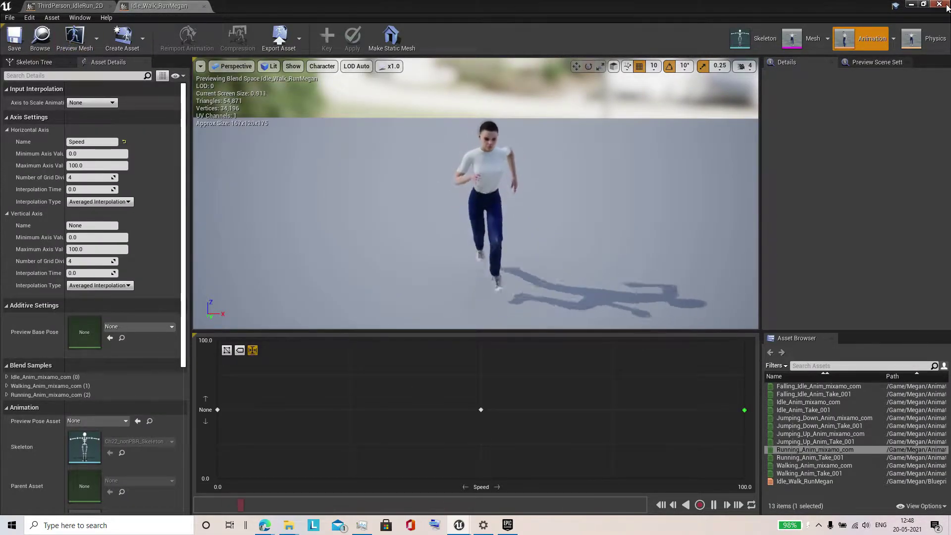
pyautogui.click(939, 4)
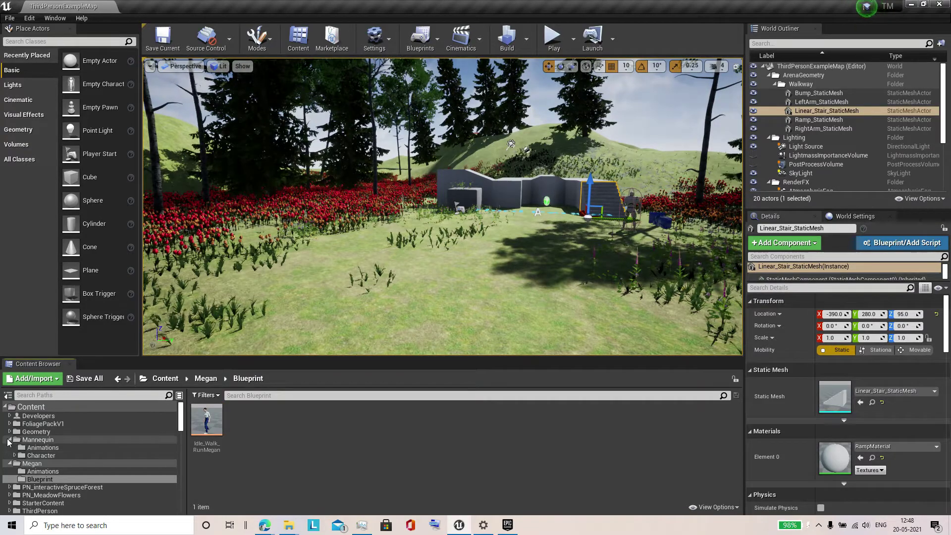
# Go from Megan's folder to Mannequin > Animations and open ThirdPerson_AnimBP
pyautogui.click(30, 471)
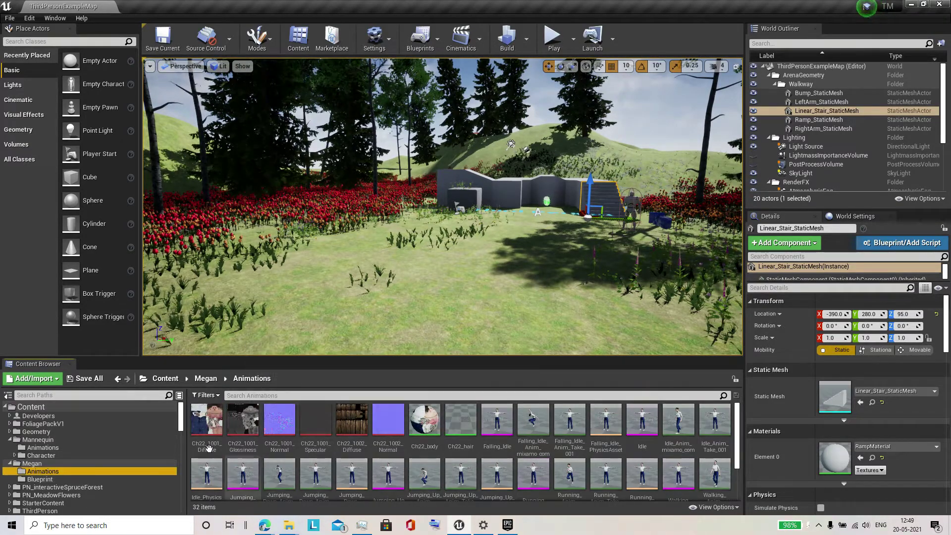
pyautogui.click(37, 440)
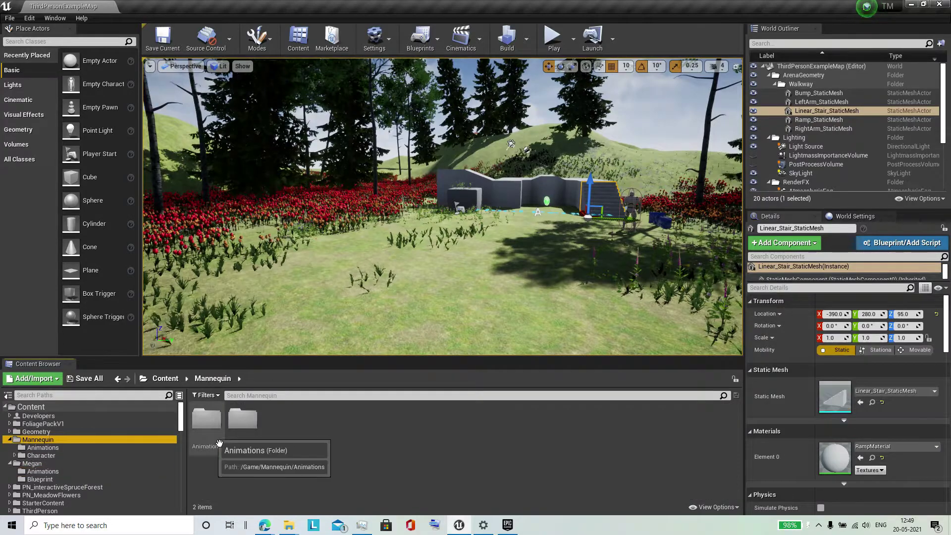
pyautogui.doubleClick(208, 426)
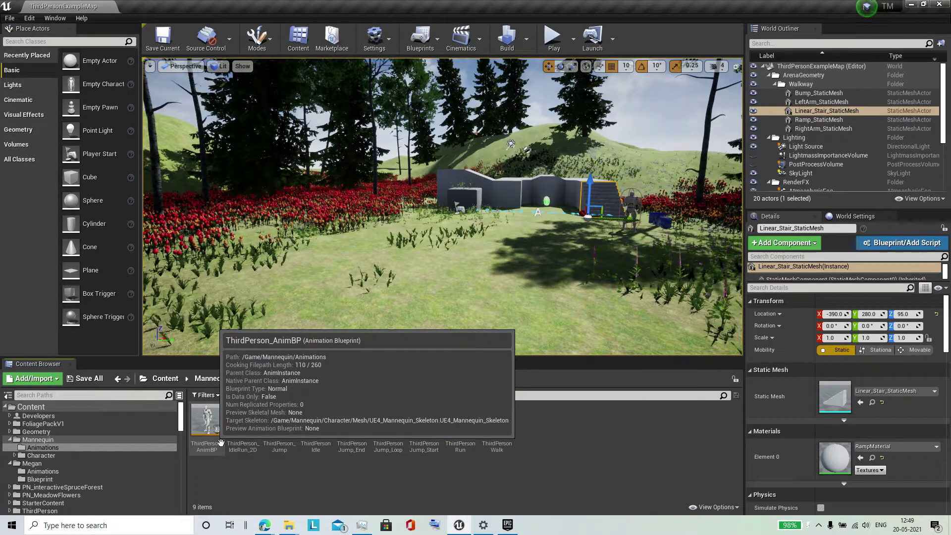
pyautogui.doubleClick(214, 434)
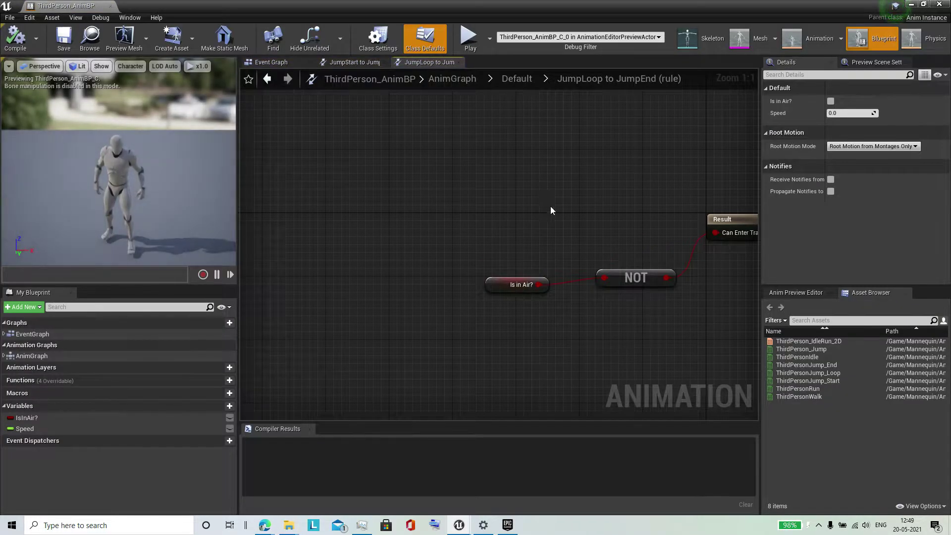
# Review the JumpStart-to-JumpLoop and JumpLoop-to-JumpEnd rules, then open the Default state machine
pyautogui.scroll(-1, 551, 206)
pyautogui.moveTo(633, 174)
pyautogui.mouseDown(button='right')
pyautogui.moveTo(530, 186)
pyautogui.moveTo(509, 204)
pyautogui.mouseUp(button='right')
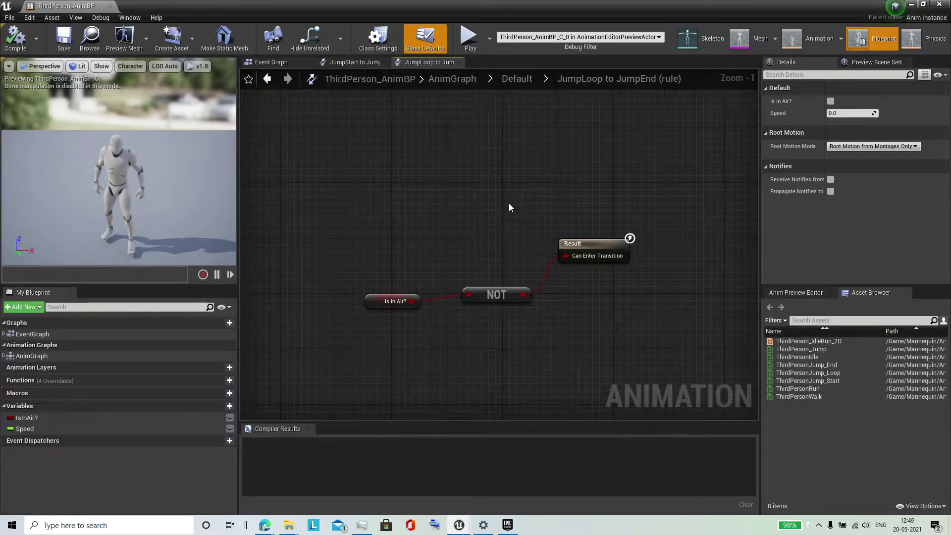
pyautogui.click(352, 62)
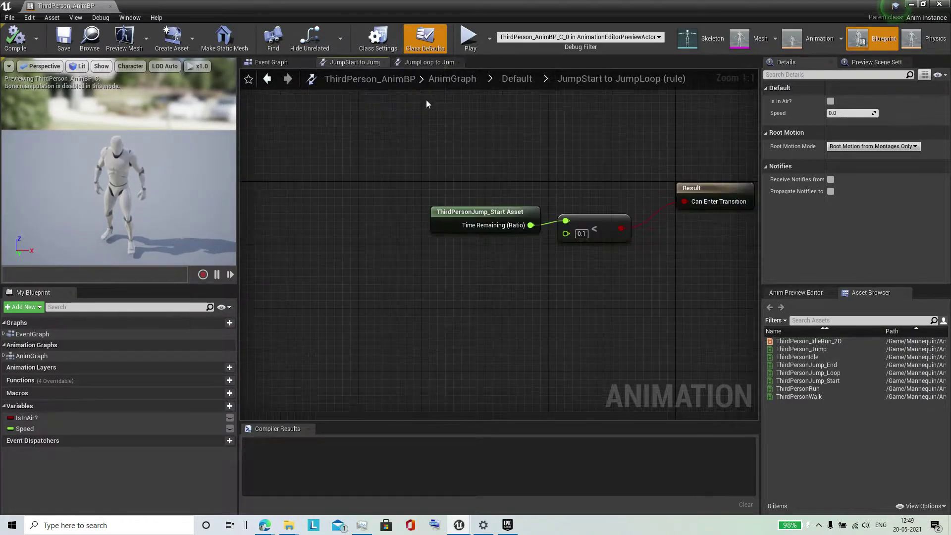
pyautogui.click(461, 86)
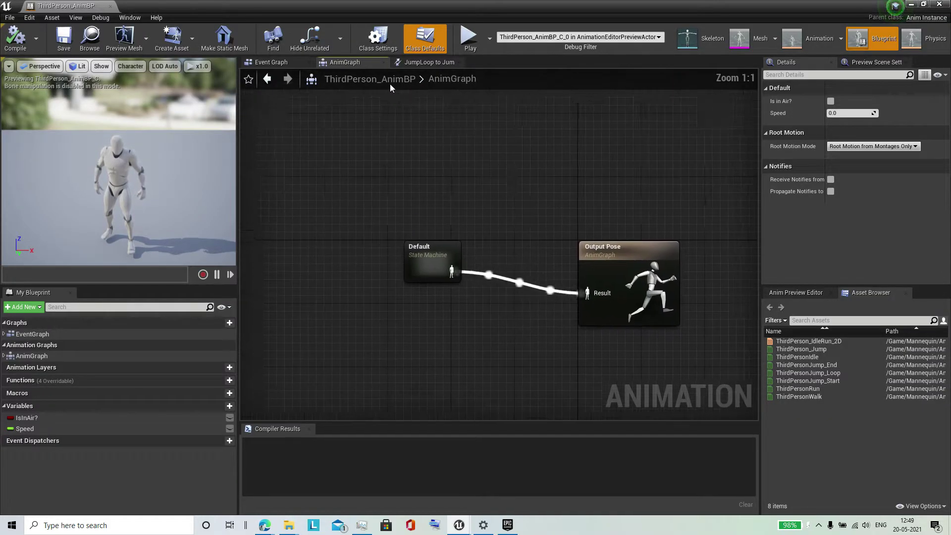
pyautogui.click(430, 61)
pyautogui.click(453, 79)
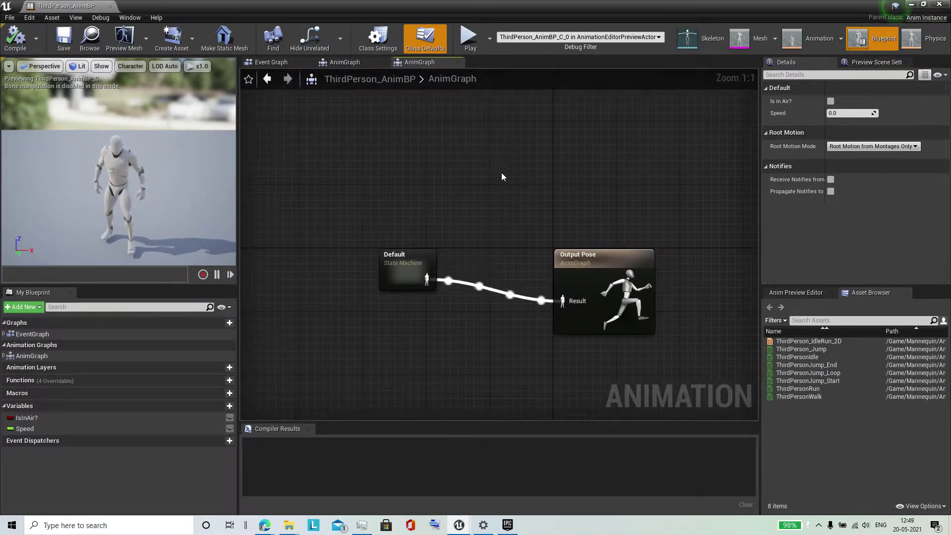
pyautogui.doubleClick(398, 268)
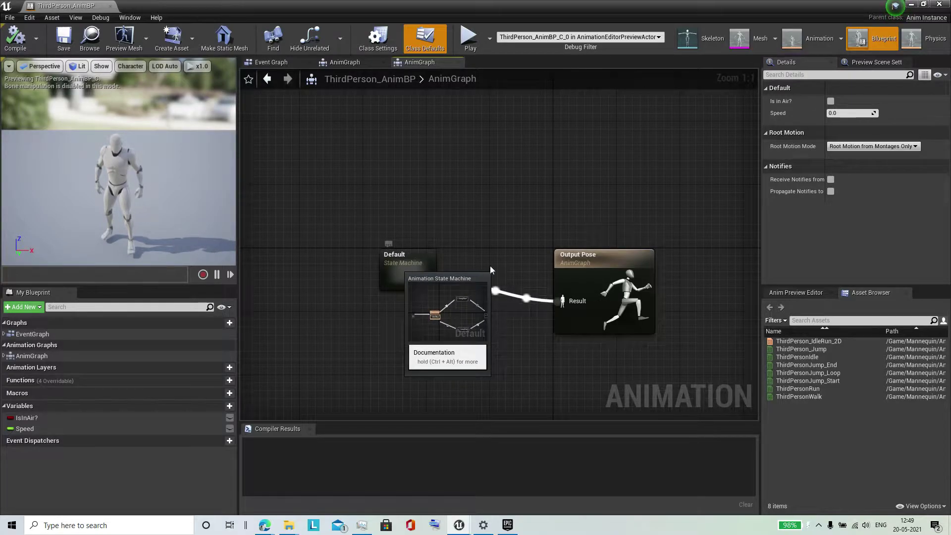
pyautogui.scroll(-1, 624, 155)
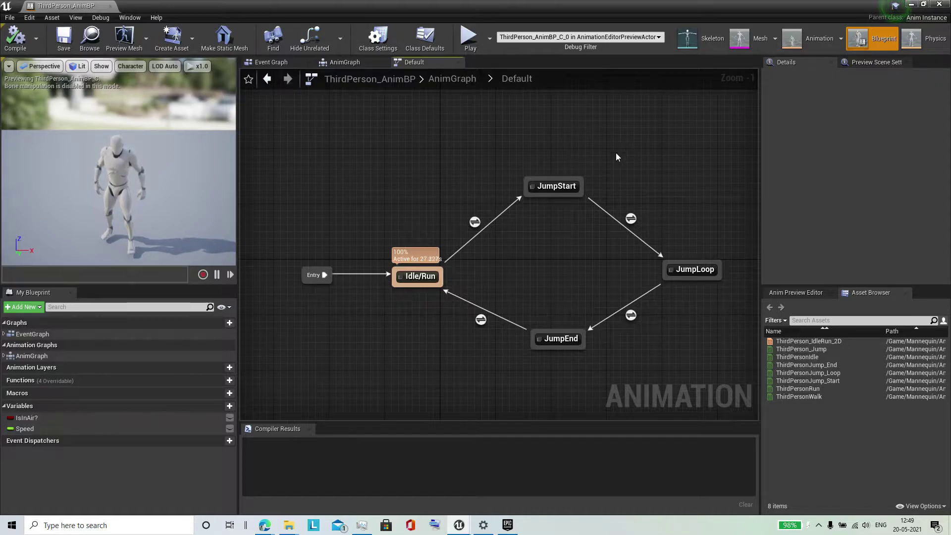
# Nudge the Idle/Run, Entry and JumpLoop nodes upward so they line up
pyautogui.moveTo(421, 276); pyautogui.dragTo(421, 268)
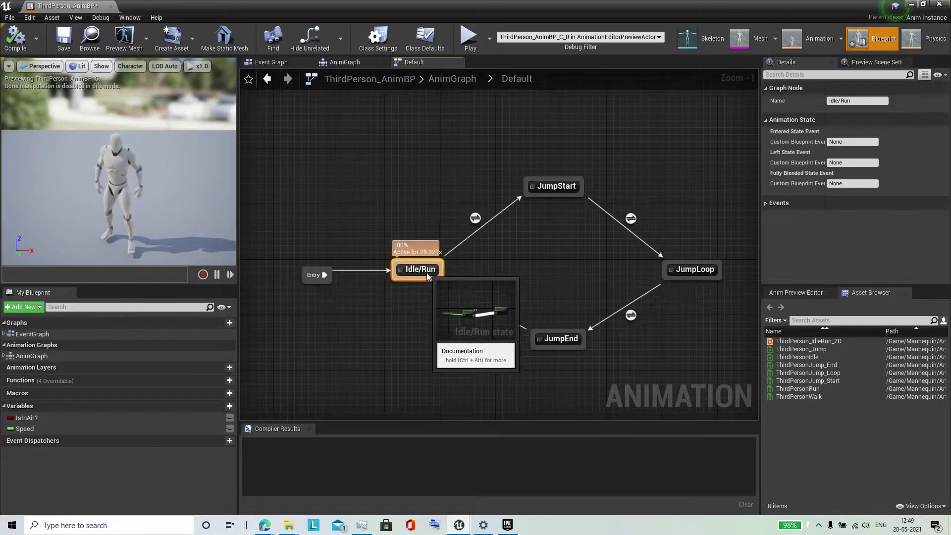
pyautogui.click(667, 248)
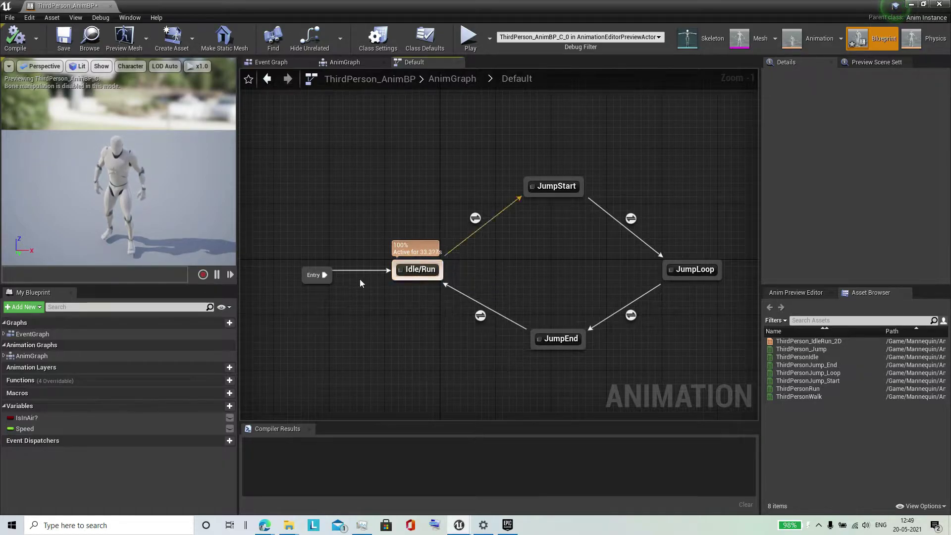
pyautogui.moveTo(316, 281); pyautogui.dragTo(315, 274)
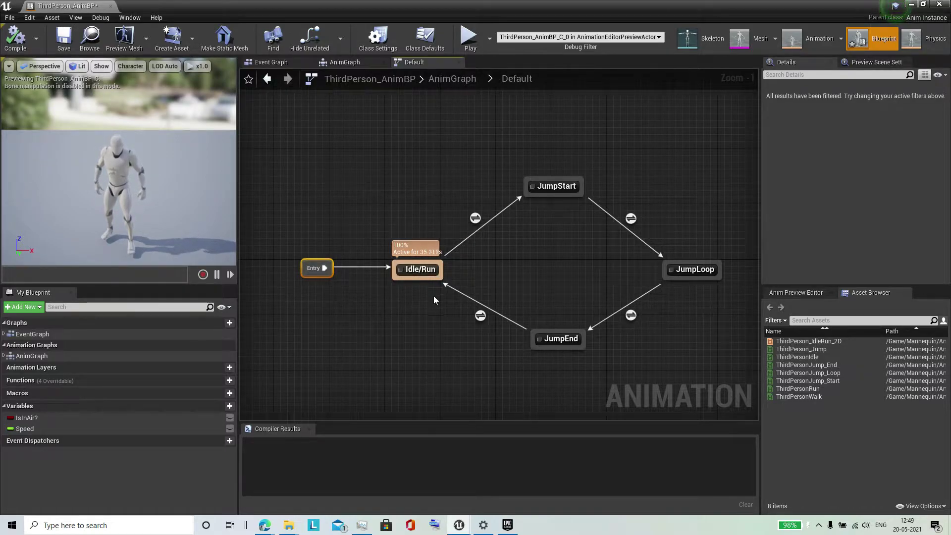
pyautogui.moveTo(431, 273); pyautogui.dragTo(431, 266)
pyautogui.click(588, 265)
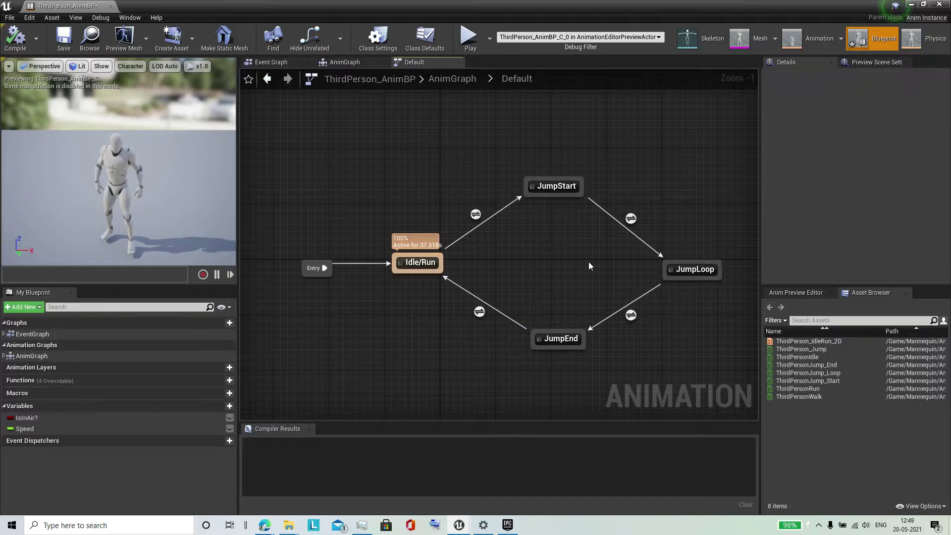
pyautogui.moveTo(693, 269); pyautogui.dragTo(693, 263)
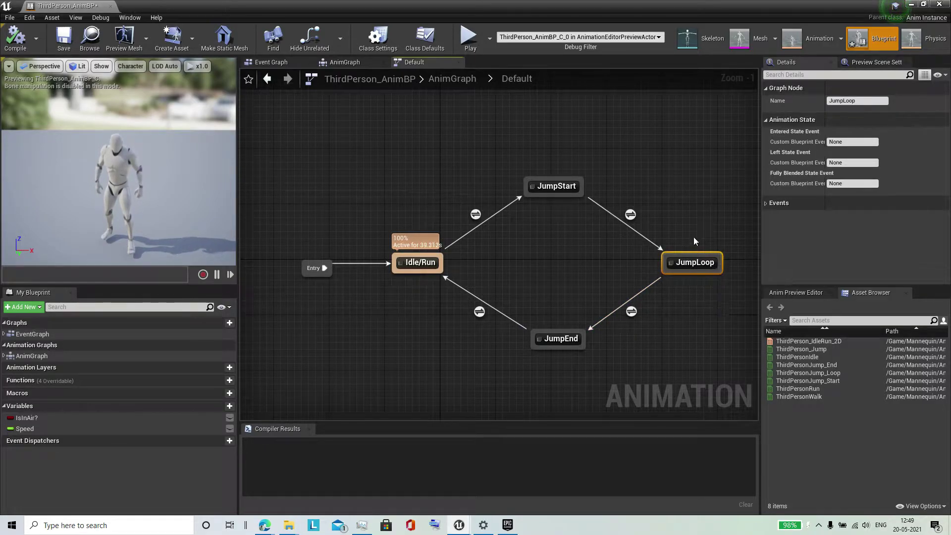
pyautogui.click(631, 298)
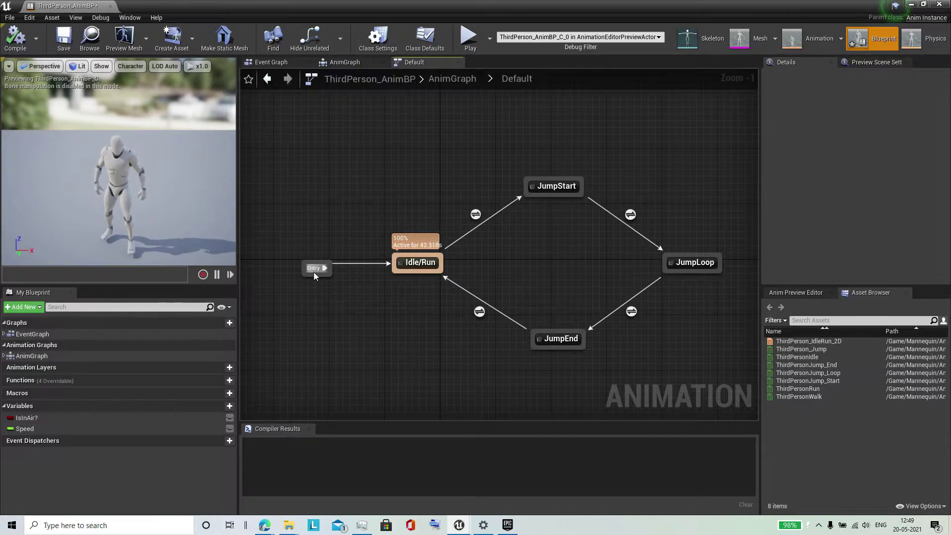
# Save ThirdPerson_AnimBP and return to the Default state machine via the AnimGraph
pyautogui.click(58, 44)
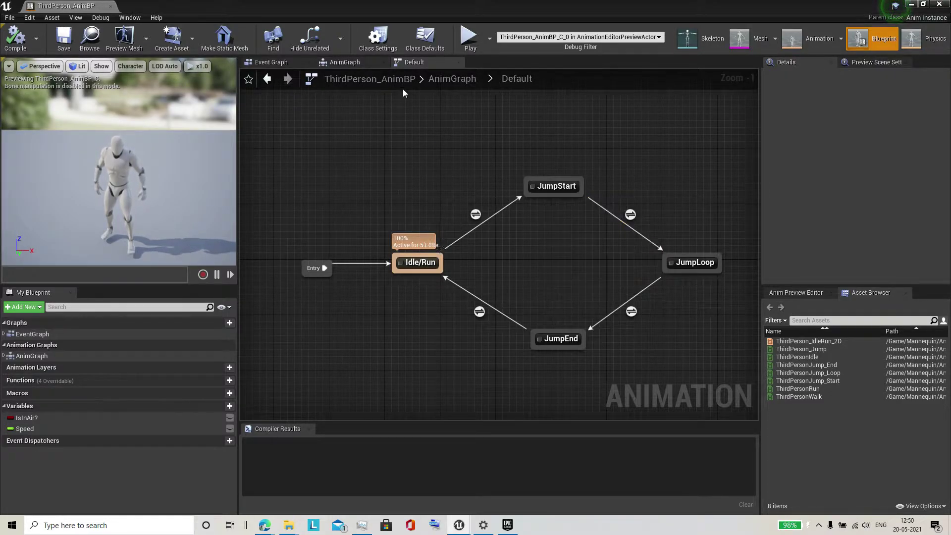
pyautogui.click(356, 59)
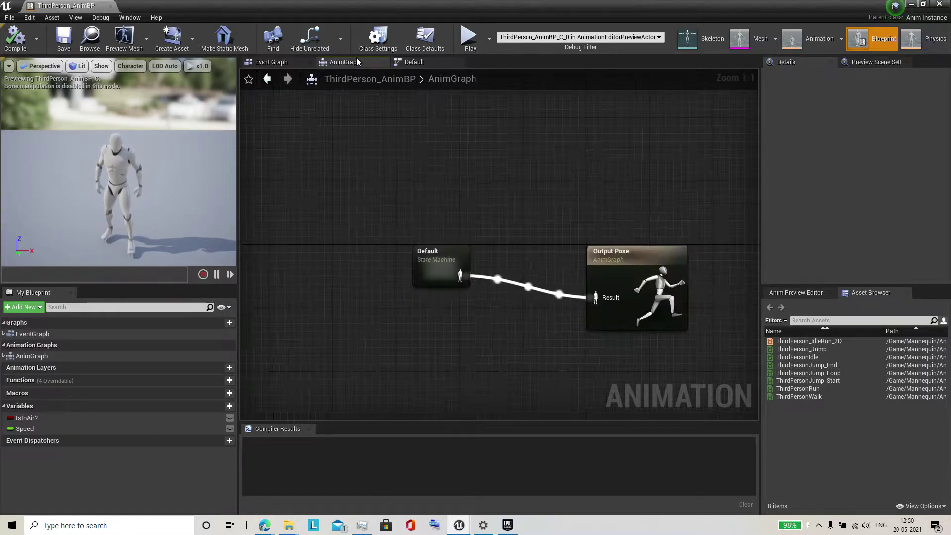
pyautogui.click(437, 64)
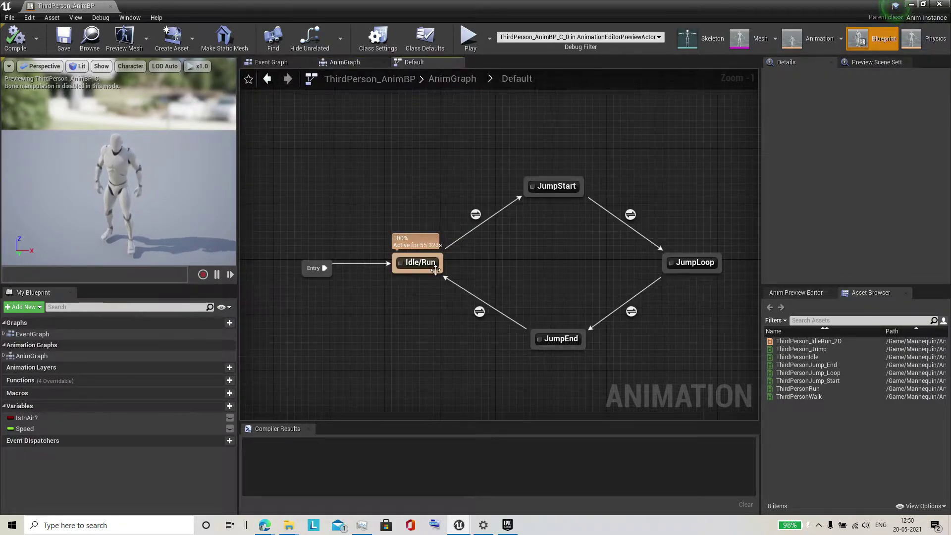
# Inspect the Idle/Run state's Speed variable in Details, then return to the AnimGraph
pyautogui.doubleClick(420, 262)
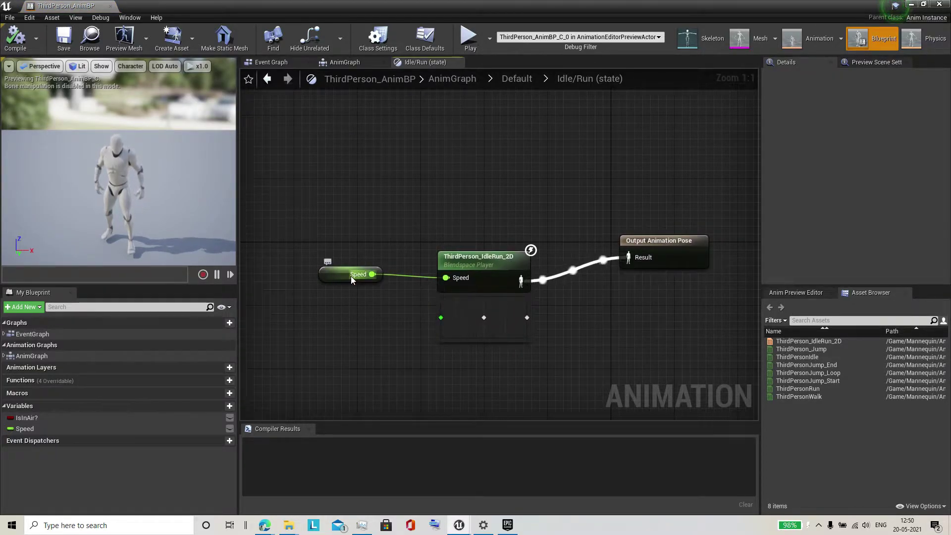
pyautogui.click(332, 276)
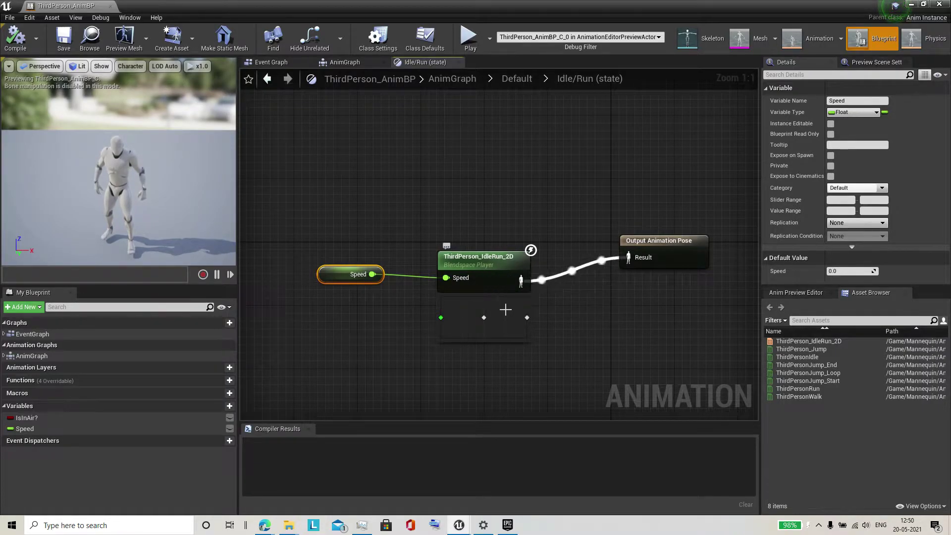
pyautogui.moveTo(483, 319)
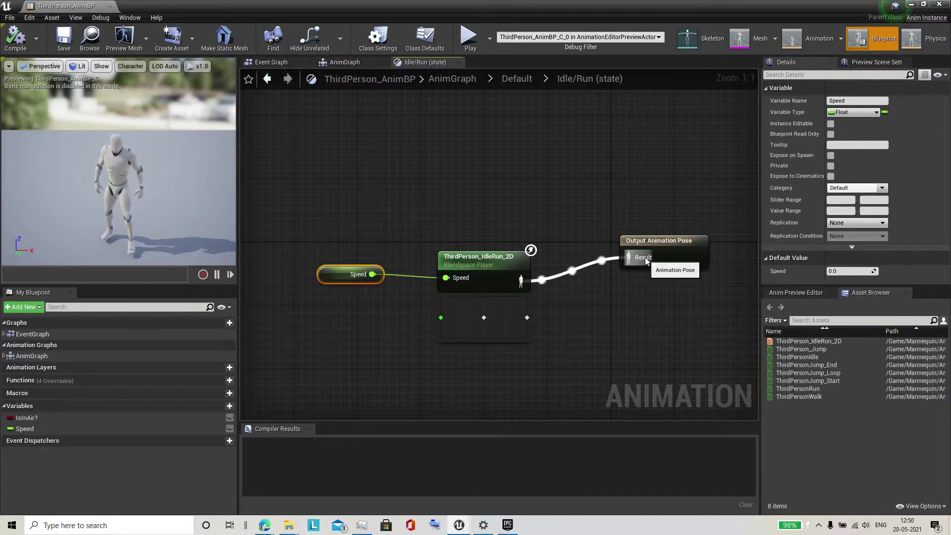
pyautogui.click(352, 66)
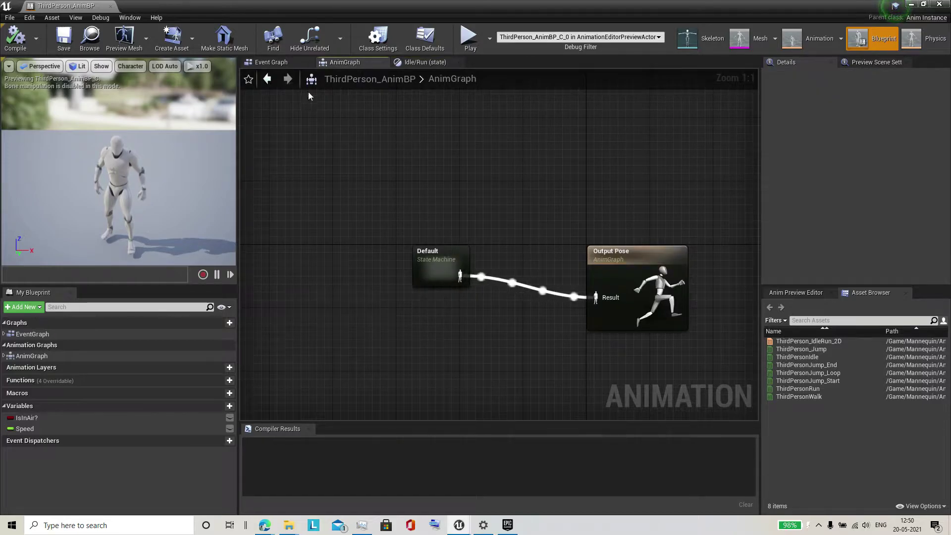
# Review the Event Graph and orbit the preview camera around the mannequin
pyautogui.click(288, 61)
pyautogui.scroll(-1, 534, 350)
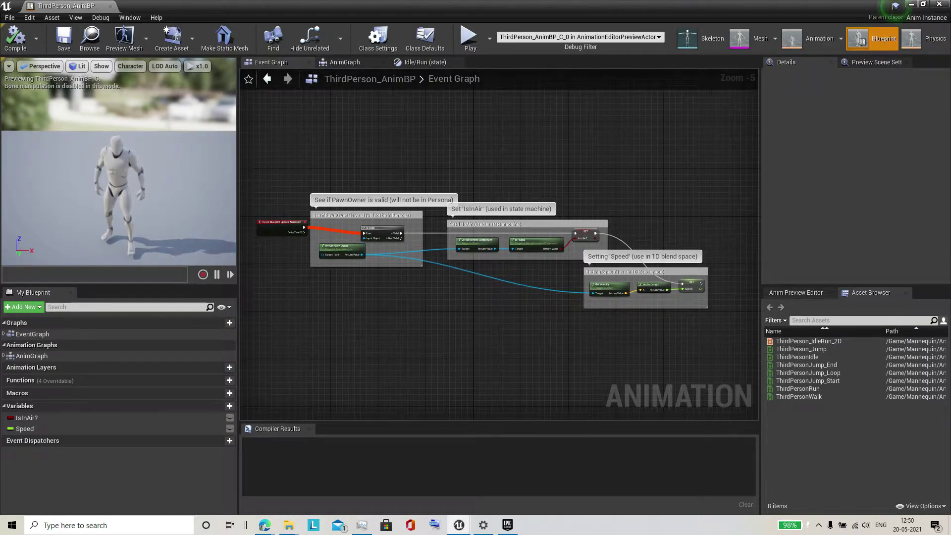
pyautogui.moveTo(214, 186)
pyautogui.mouseDown()
pyautogui.moveTo(217, 169)
pyautogui.moveTo(218, 208)
pyautogui.mouseUp()
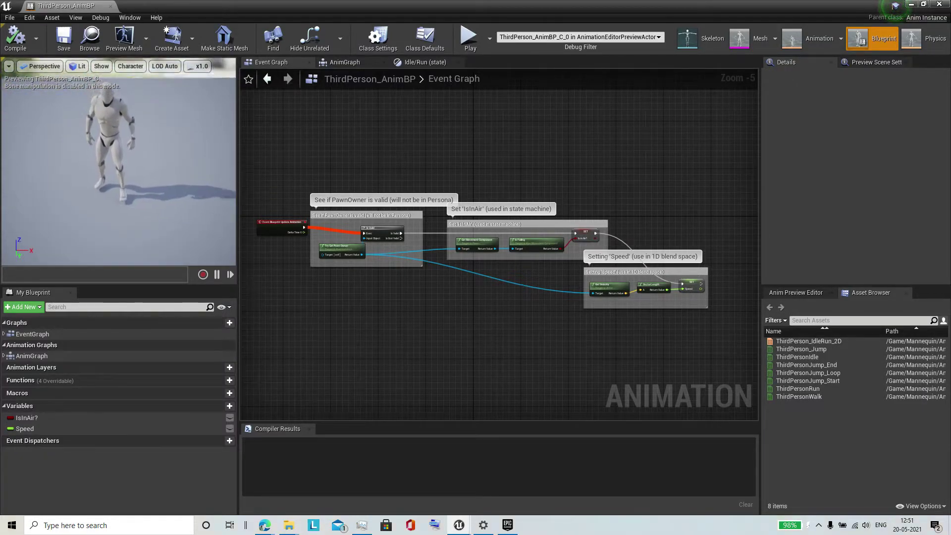
pyautogui.moveTo(141, 183); pyautogui.dragTo(141, 148)
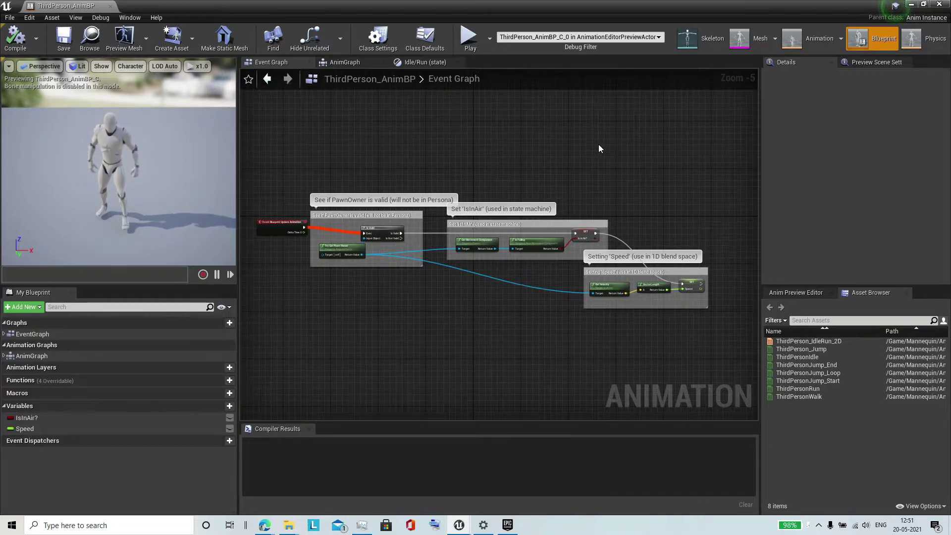
pyautogui.moveTo(144, 216)
pyautogui.mouseDown()
pyautogui.moveTo(160, 188)
pyautogui.moveTo(160, 198)
pyautogui.mouseUp()
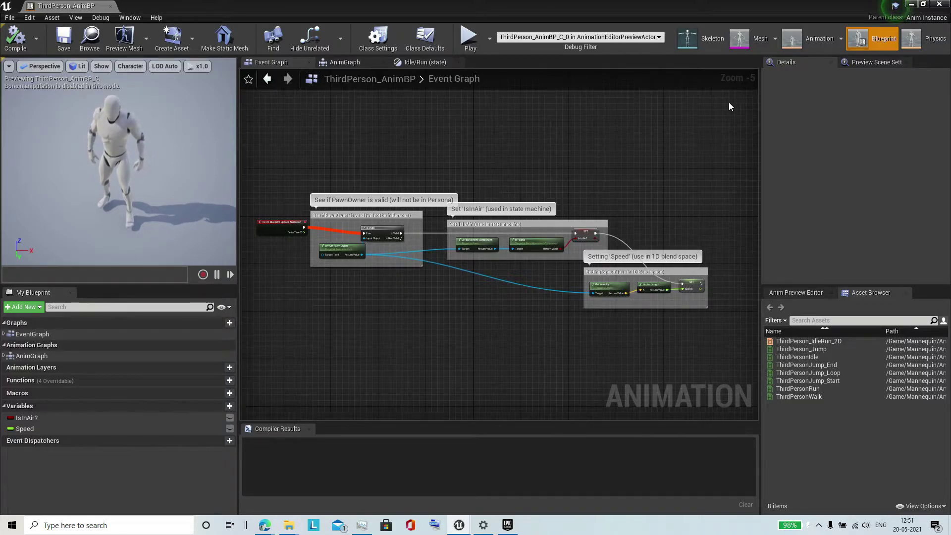
# Close the ThirdPerson_AnimBP editor and open Megan's Blueprint folder in the Content Browser
pyautogui.click(910, 5)
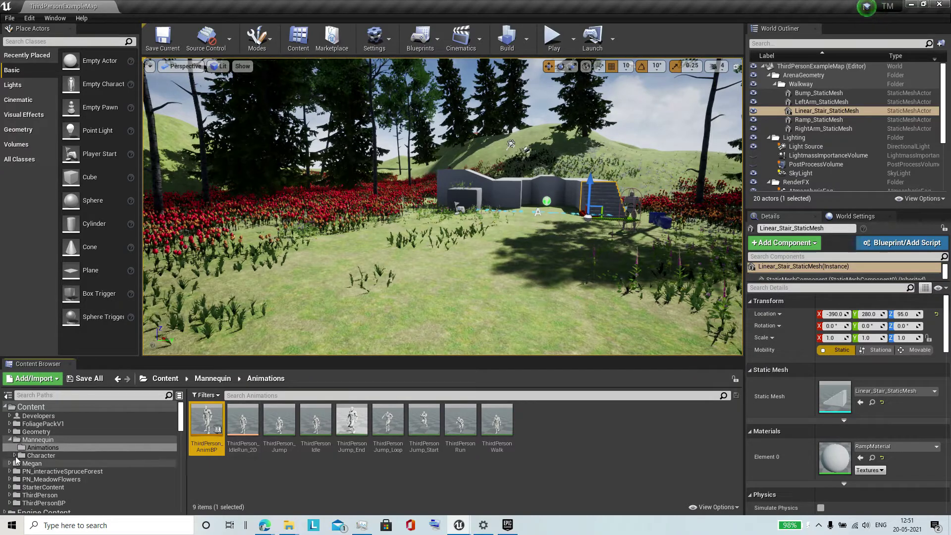
pyautogui.doubleClick(33, 440)
pyautogui.click(30, 448)
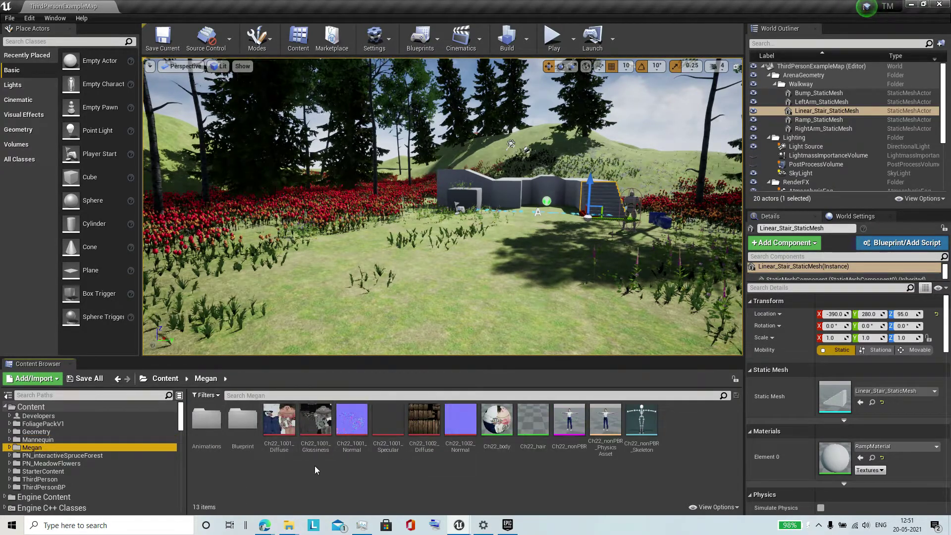
pyautogui.doubleClick(243, 420)
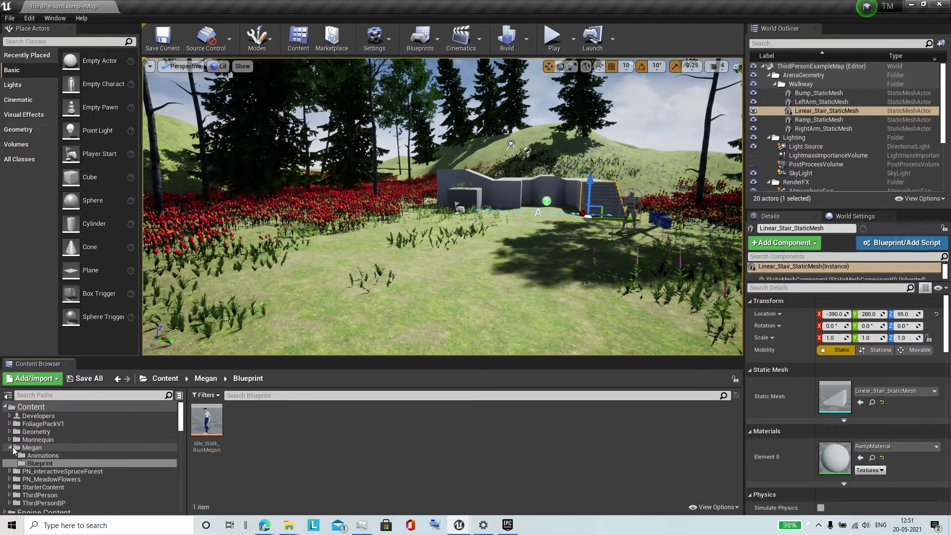
# In Megan's Blueprint folder, start a new Blueprint class, then cancel the parent-class choice
pyautogui.click(41, 448)
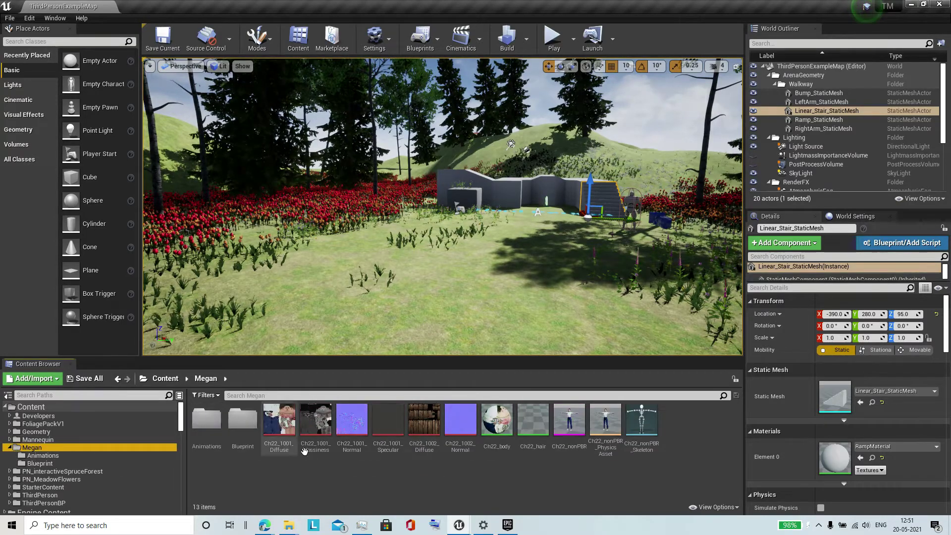
pyautogui.click(54, 464)
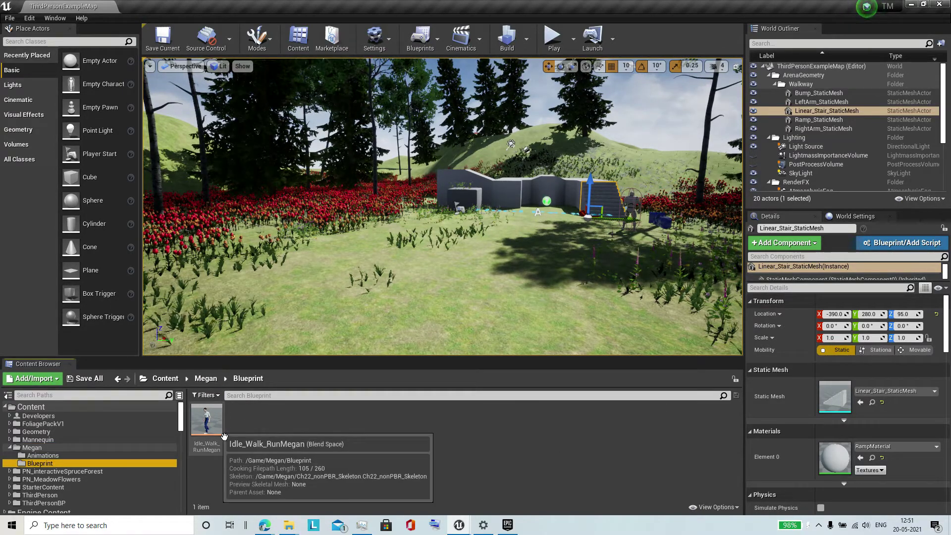
pyautogui.rightClick(279, 430)
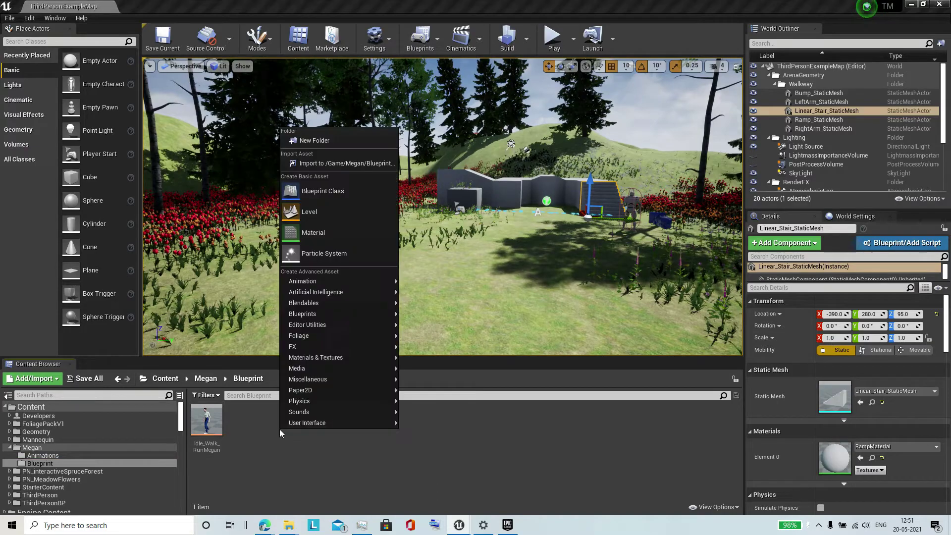
pyautogui.click(348, 198)
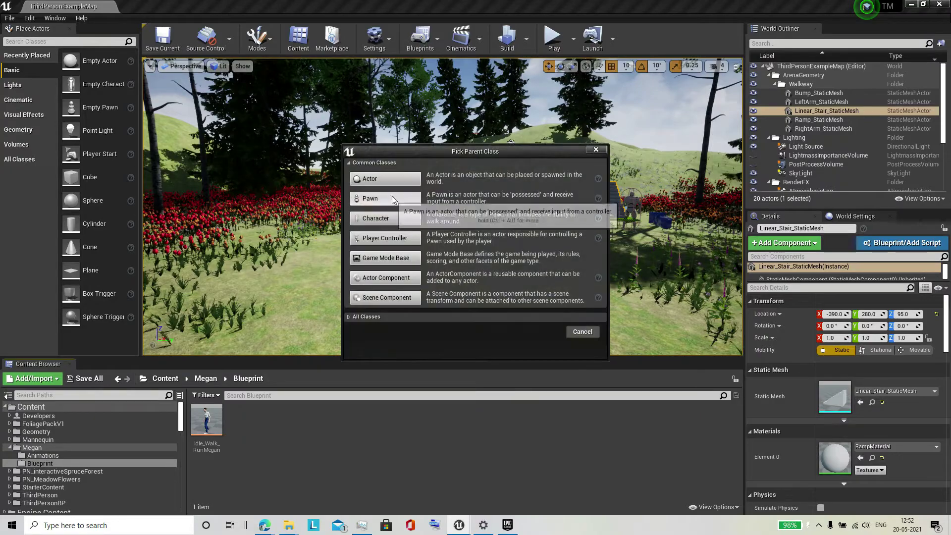
pyautogui.click(597, 150)
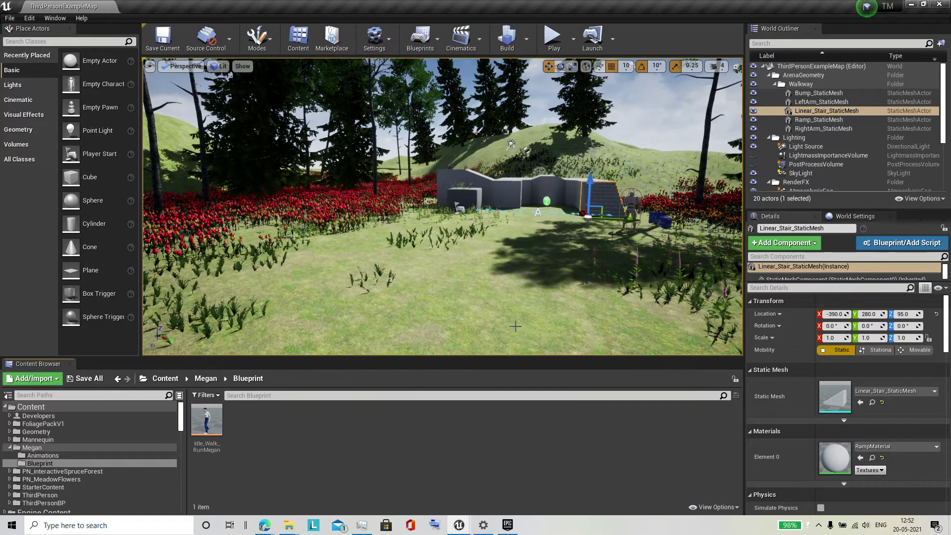
# Create an Actor Blueprint named NewBlueprint, then delete it
pyautogui.rightClick(254, 428)
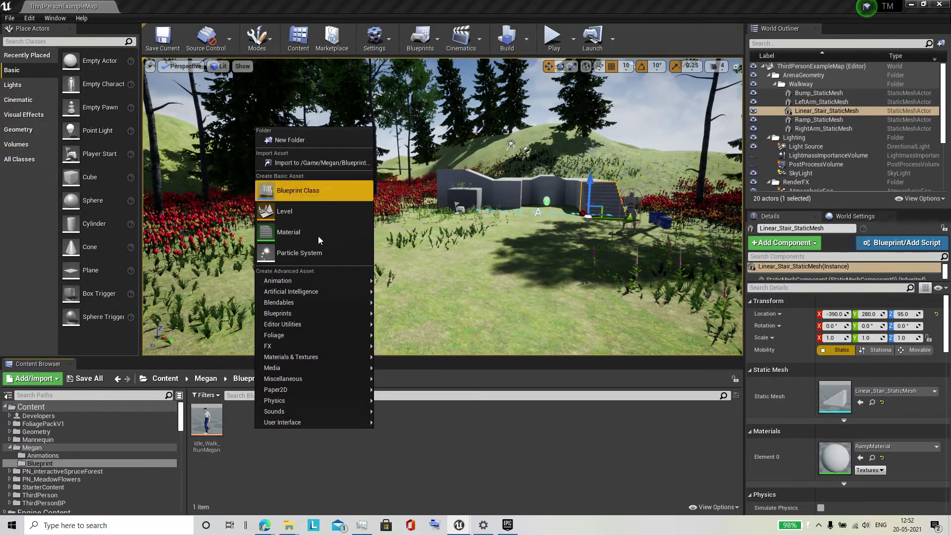
pyautogui.click(319, 195)
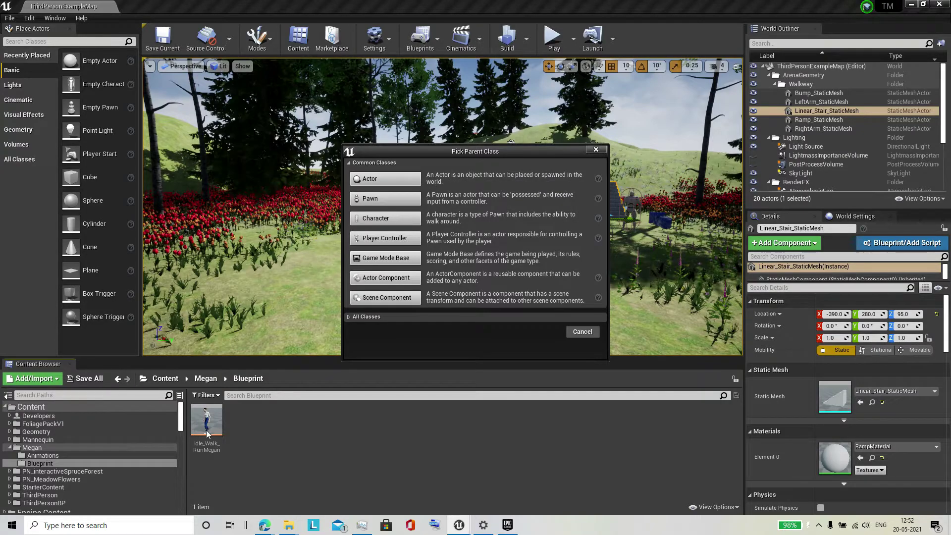
pyautogui.click(395, 179)
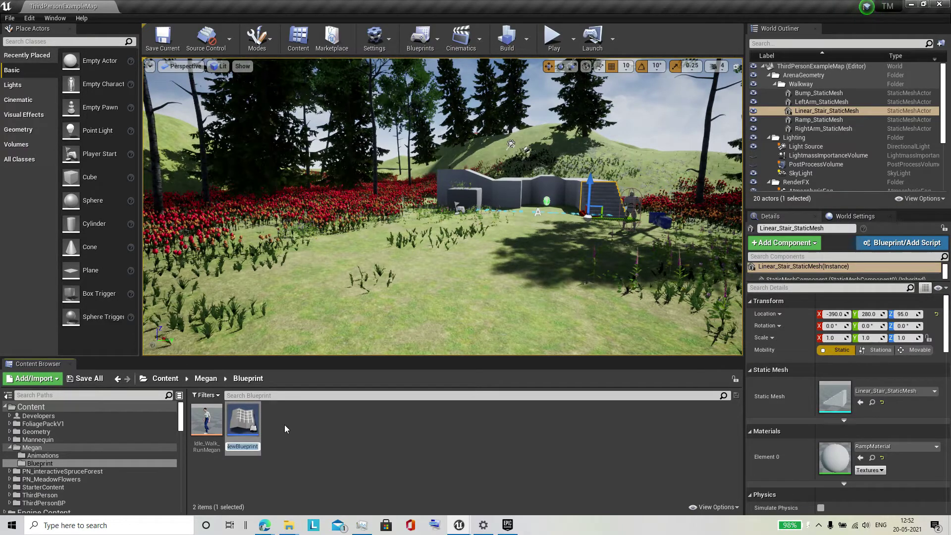
pyautogui.press('Return')
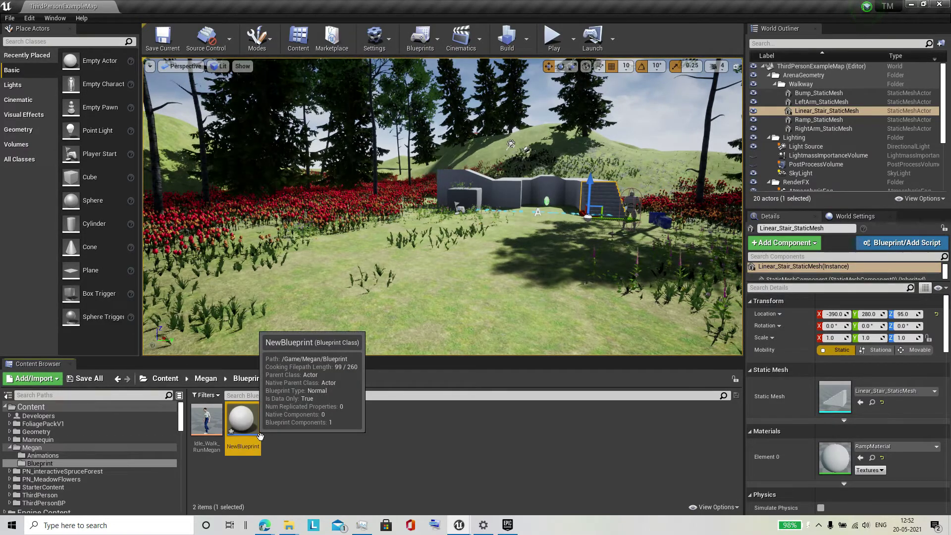
pyautogui.press('Delete')
pyautogui.click(396, 423)
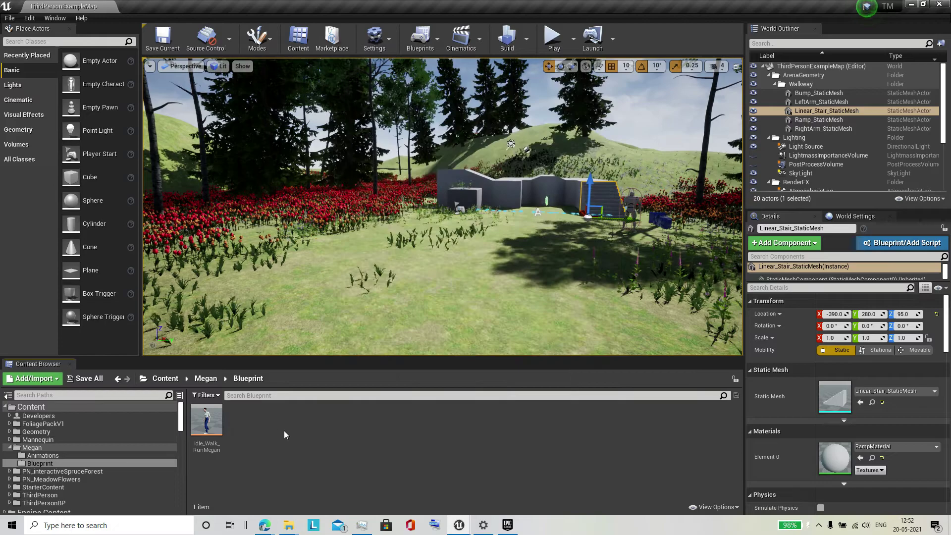
# Browse the Geometry and Mannequin folders, then return to Megan's Blueprint folder
pyautogui.doubleClick(36, 433)
pyautogui.doubleClick(42, 448)
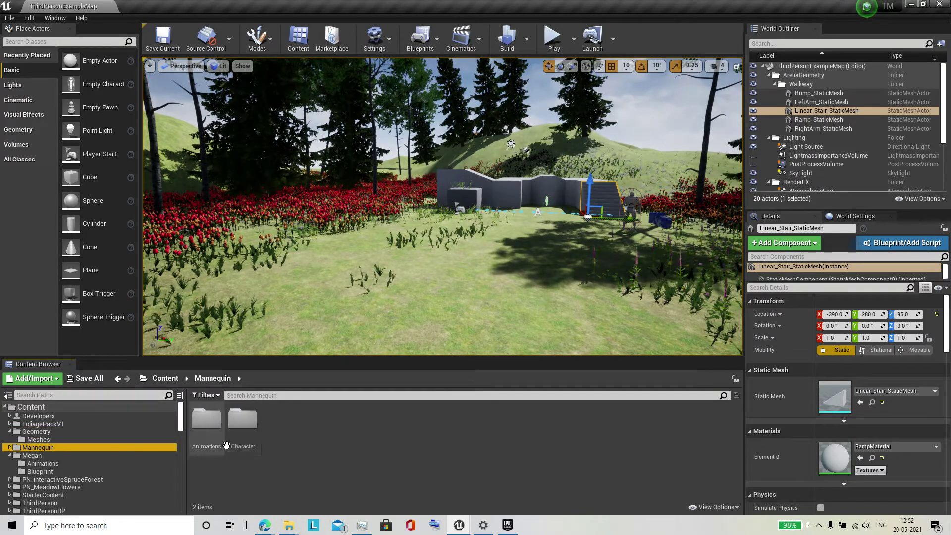
pyautogui.click(43, 455)
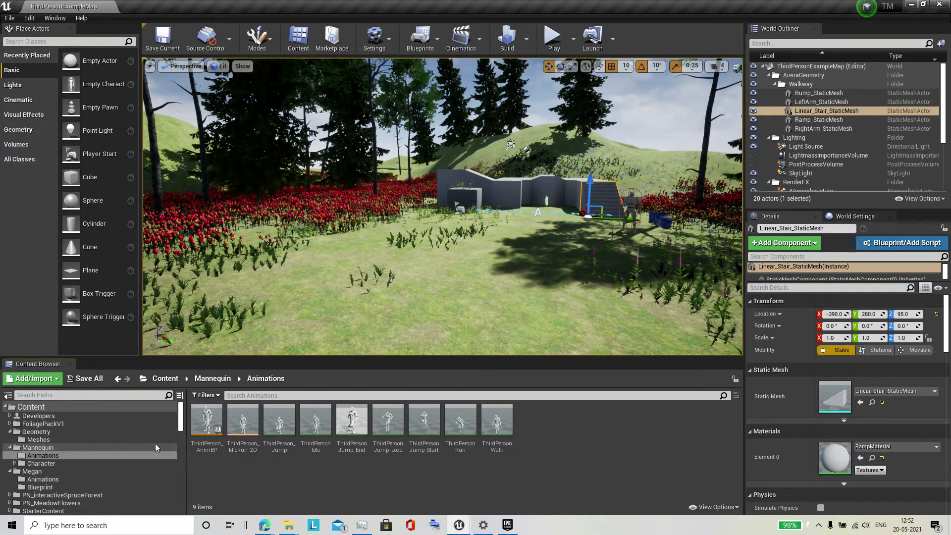
pyautogui.click(10, 447)
pyautogui.click(42, 455)
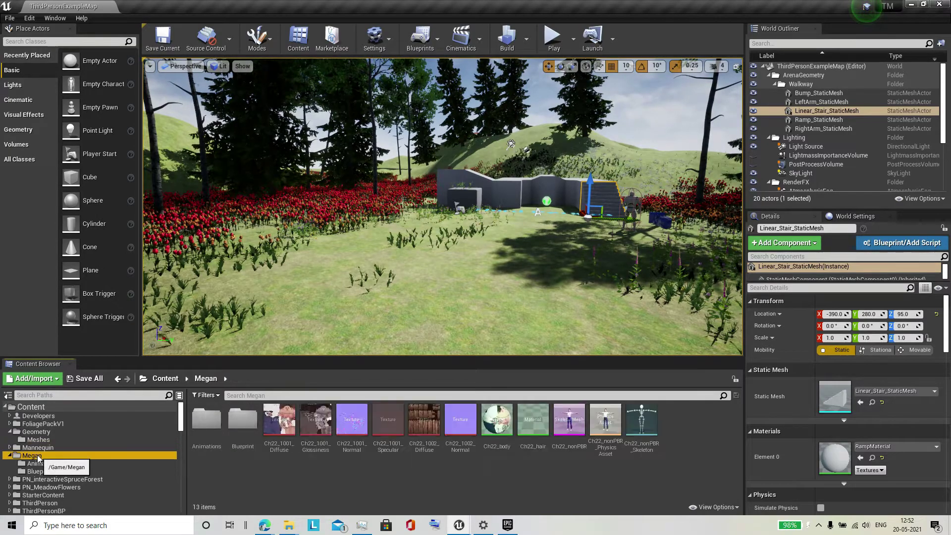
pyautogui.doubleClick(217, 443)
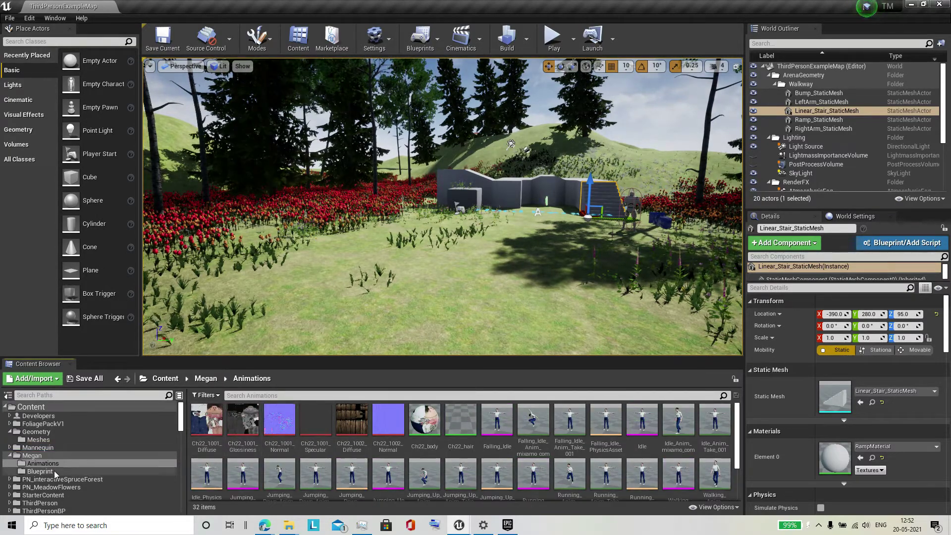
pyautogui.click(55, 471)
# Create a new Animation Blueprint targeting the Ch22_nonPBR_Skeleton
pyautogui.rightClick(306, 428)
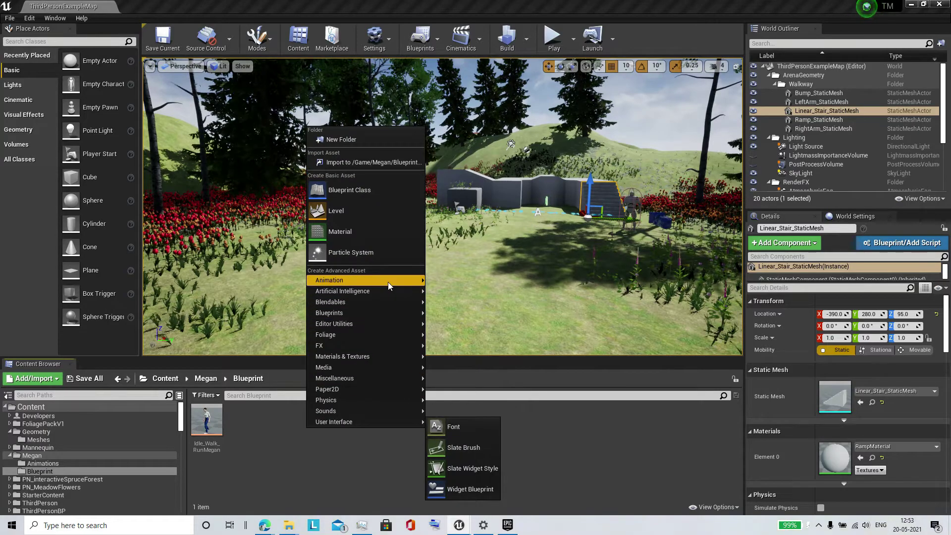
pyautogui.moveTo(388, 281)
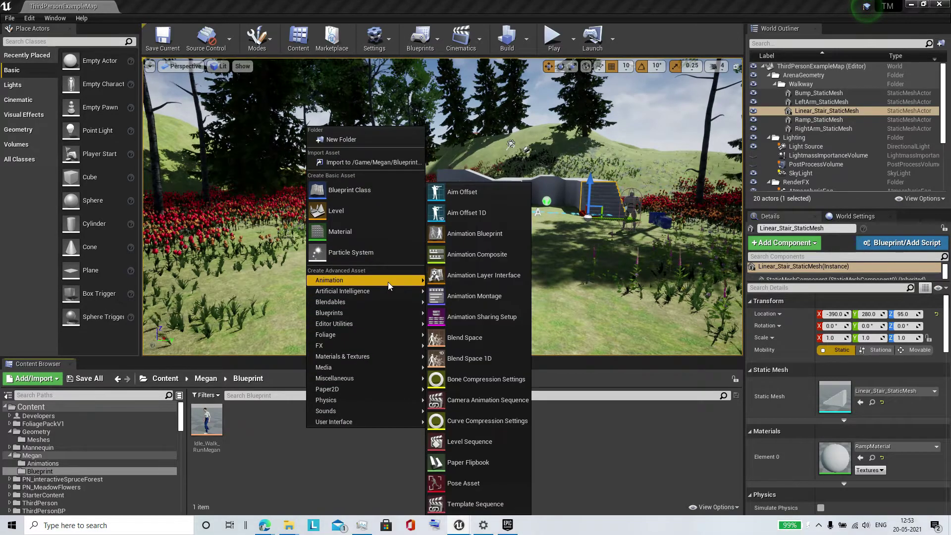
pyautogui.click(468, 239)
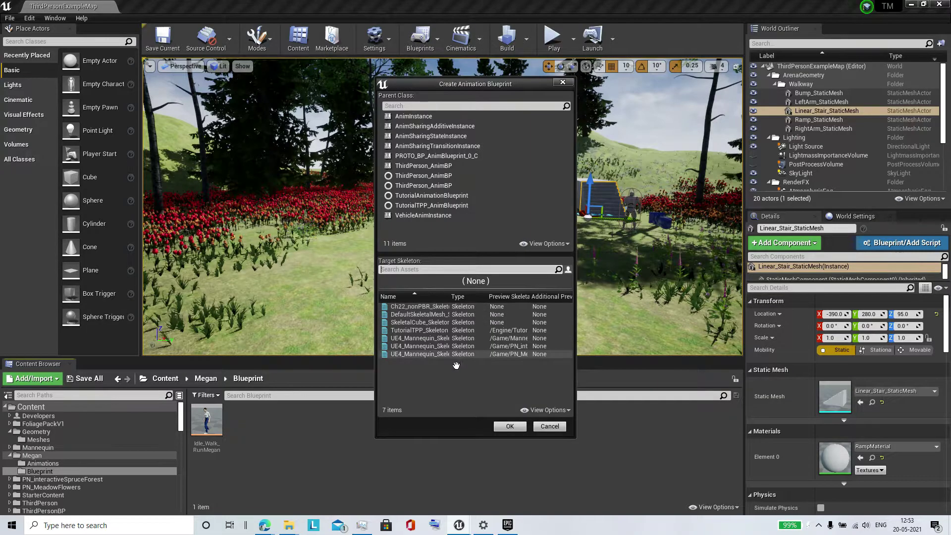
pyautogui.click(467, 306)
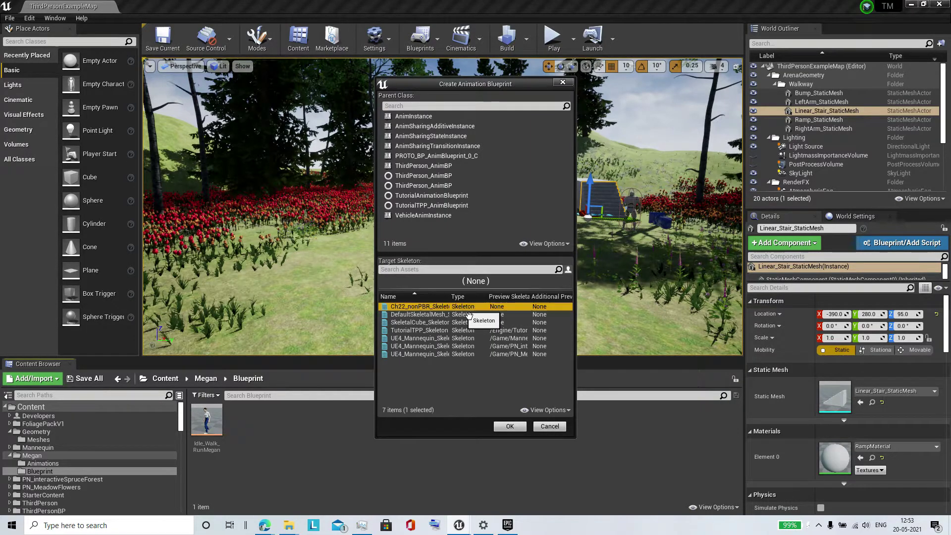
pyautogui.click(510, 426)
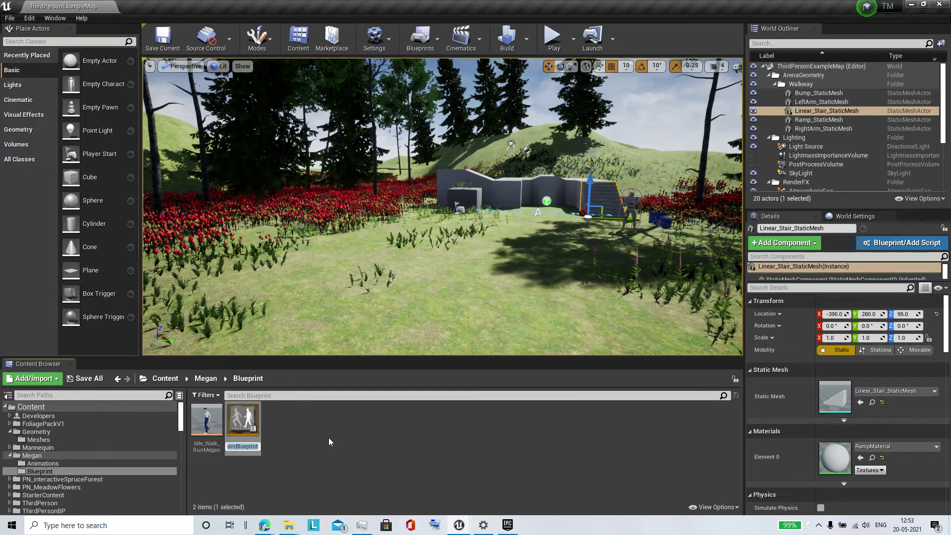
# Name the animation blueprint MeganActive and save it with Save All
pyautogui.press('BackSpace')
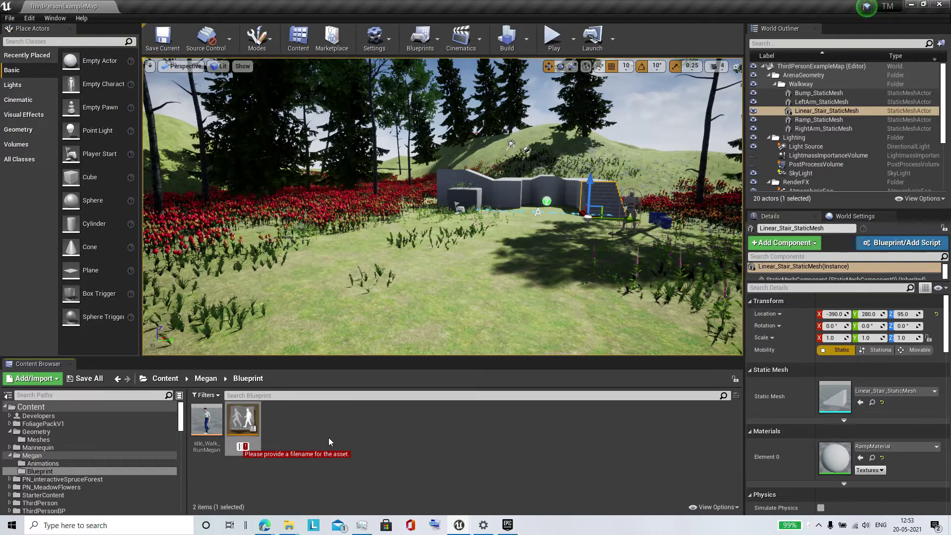
pyautogui.write('Megan')
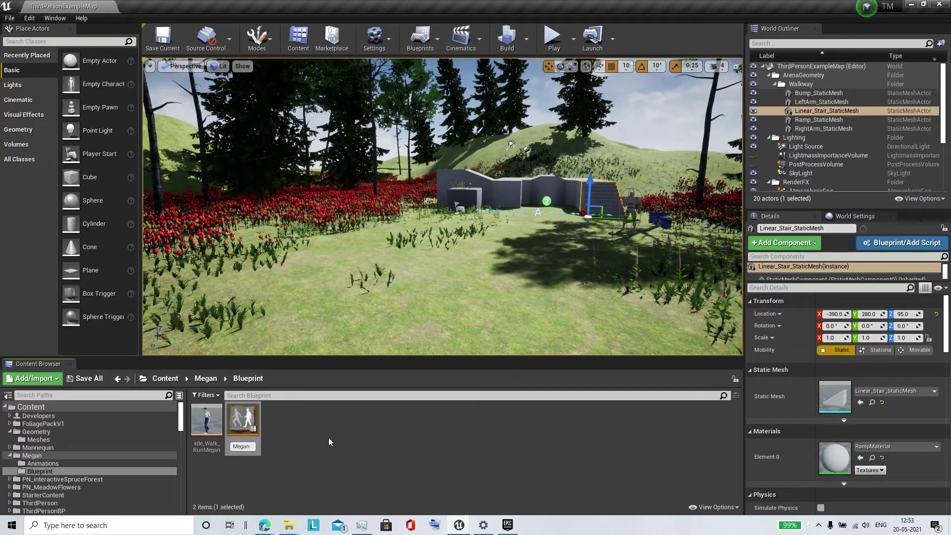
pyautogui.press('Return')
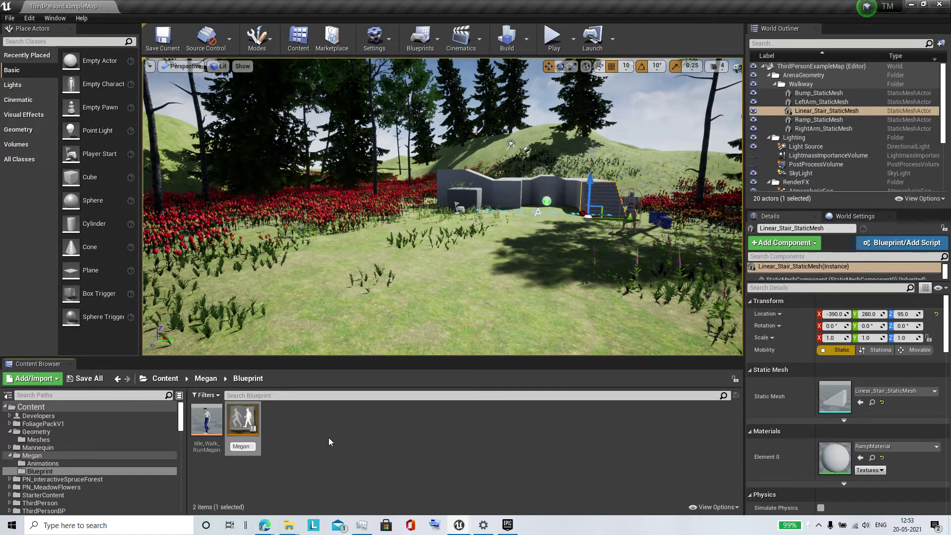
pyautogui.write('ACtive')
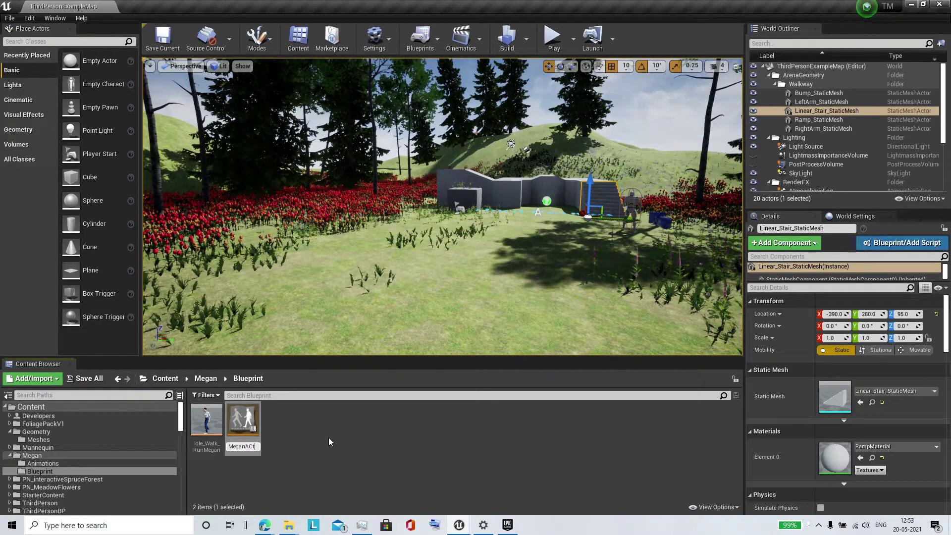
pyautogui.press('BackSpace')
pyautogui.press('BackSpace')
pyautogui.press('BackSpace')
pyautogui.press('BackSpace')
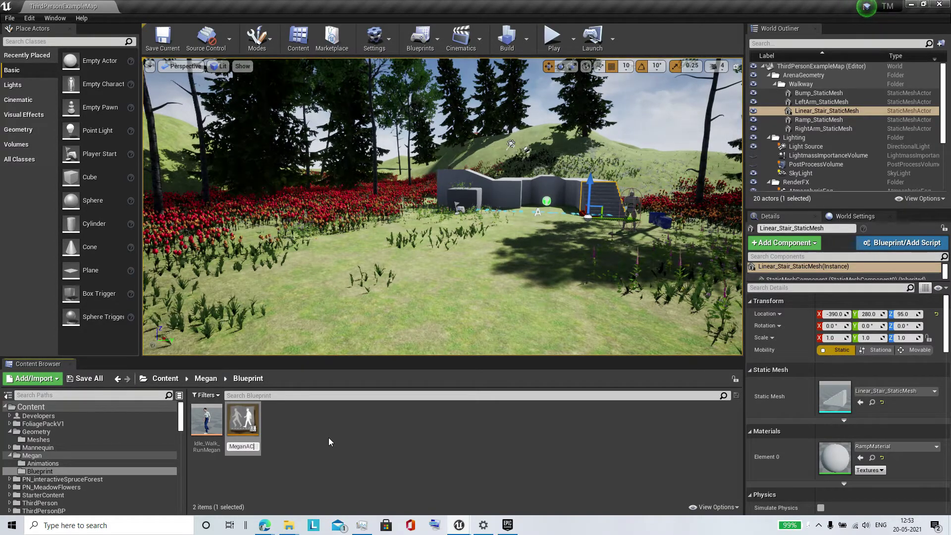
pyautogui.press('BackSpace')
pyautogui.write('ctive')
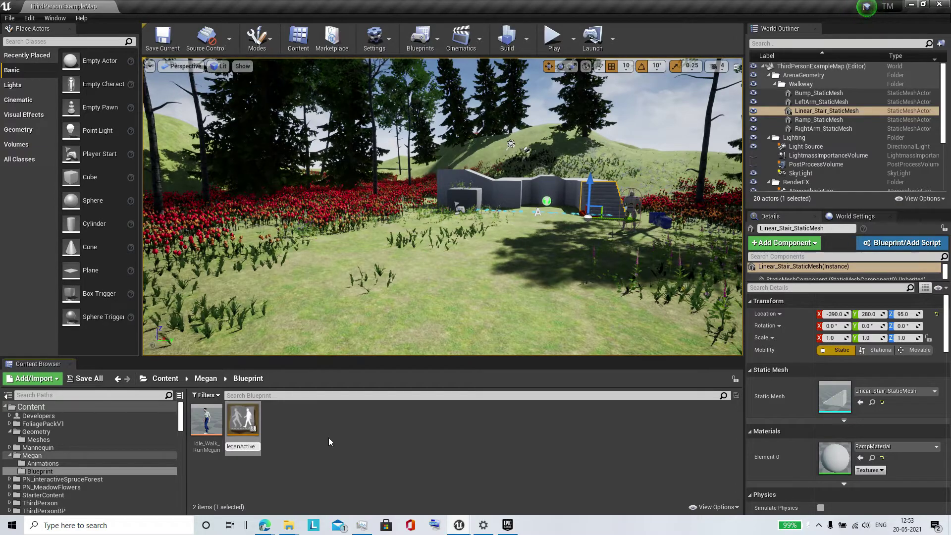
pyautogui.press('Return')
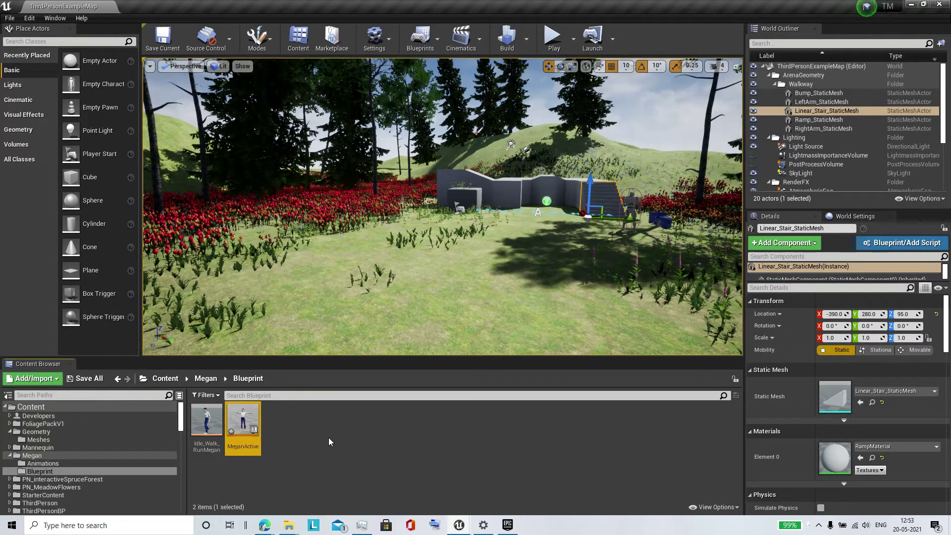
pyautogui.click(85, 378)
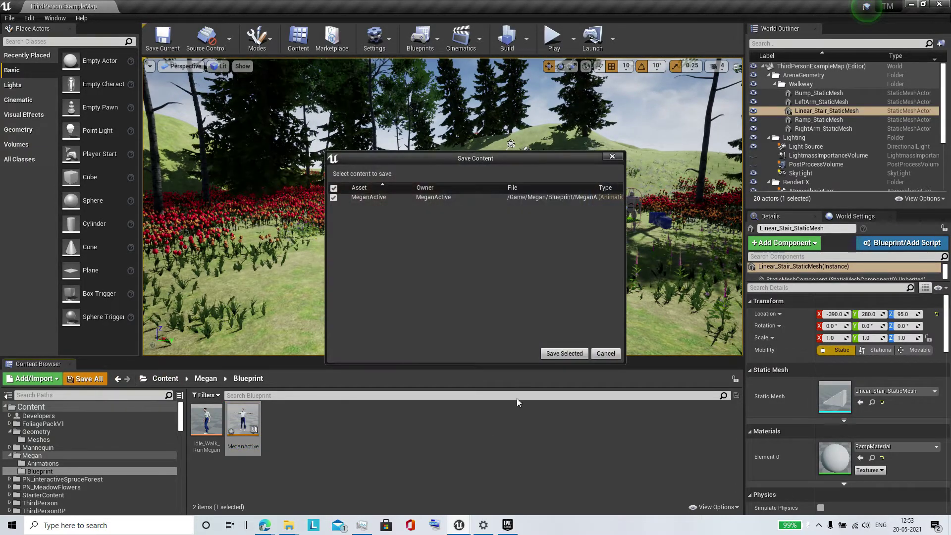
pyautogui.click(557, 353)
# Open MeganActive and browse its AnimGraph action list, searching for 'add'
pyautogui.doubleClick(243, 421)
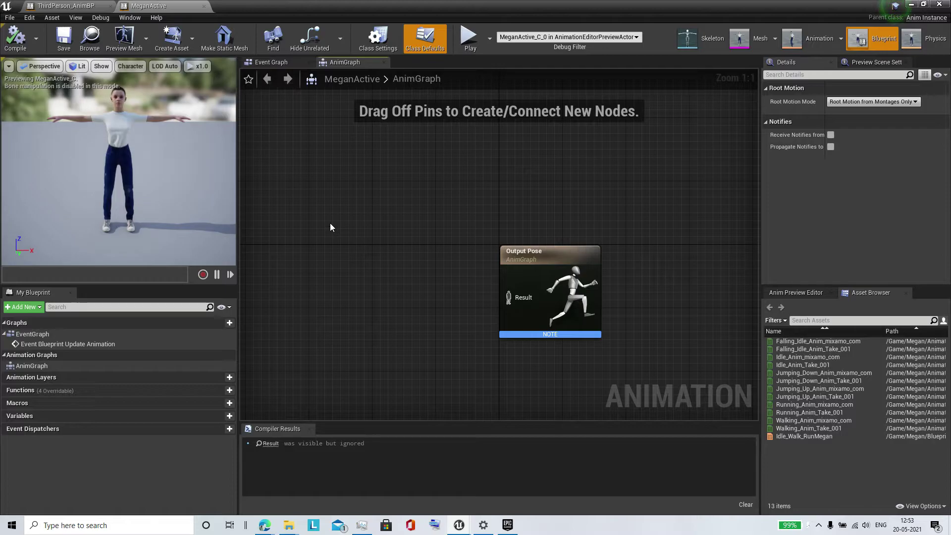
pyautogui.rightClick(352, 226)
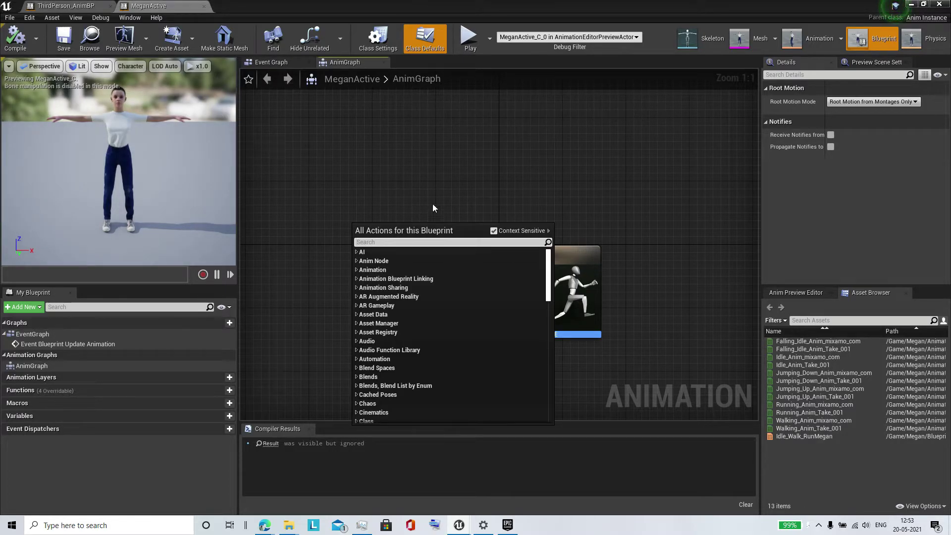
pyautogui.click(401, 208)
pyautogui.rightClick(364, 233)
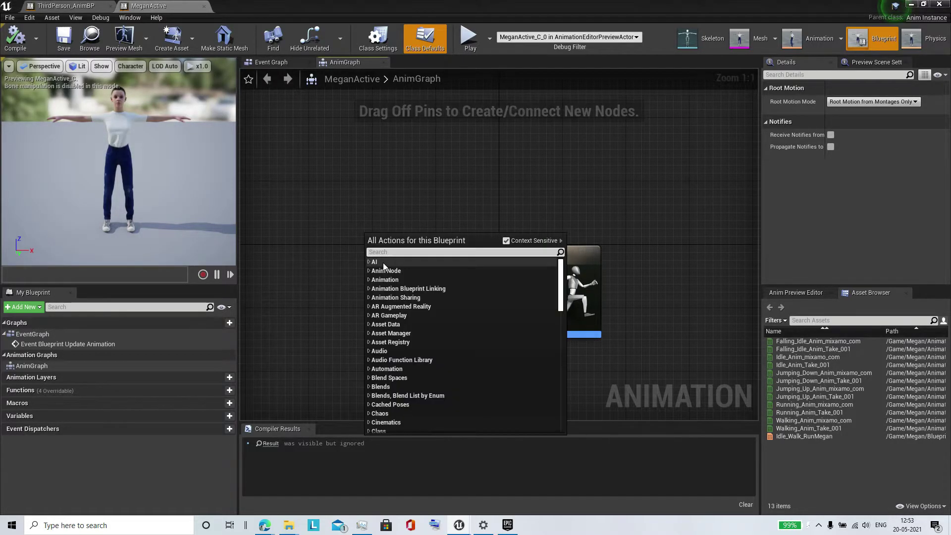
pyautogui.write('add')
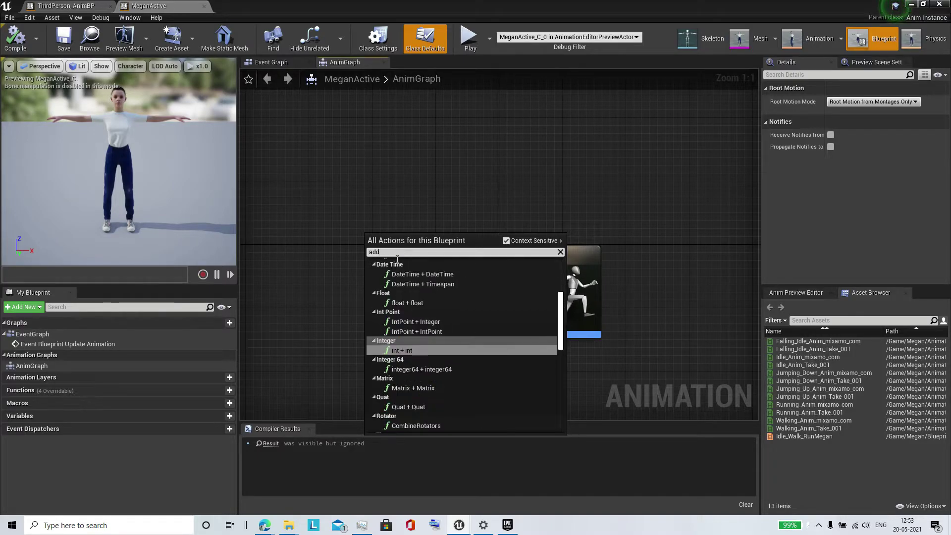
pyautogui.press('BackSpace')
pyautogui.press('BackSpace')
pyautogui.press('BackSpace')
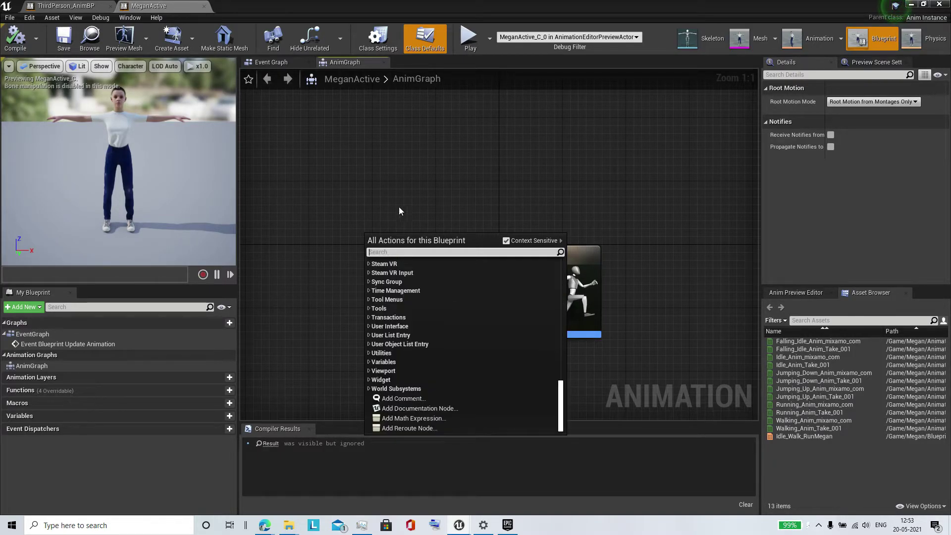
pyautogui.click(399, 211)
pyautogui.click(66, 6)
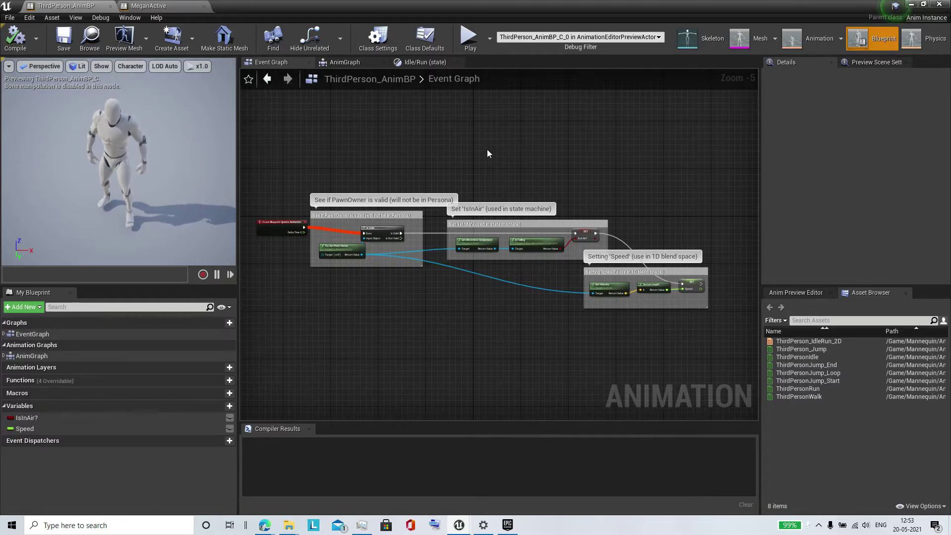
pyautogui.scroll(2, 519, 210)
pyautogui.scroll(-3, 519, 210)
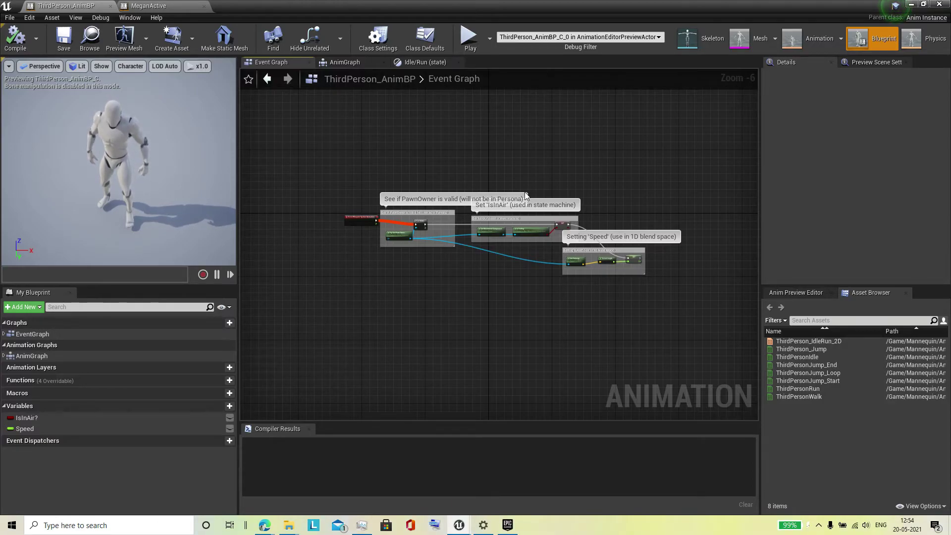
pyautogui.click(158, 6)
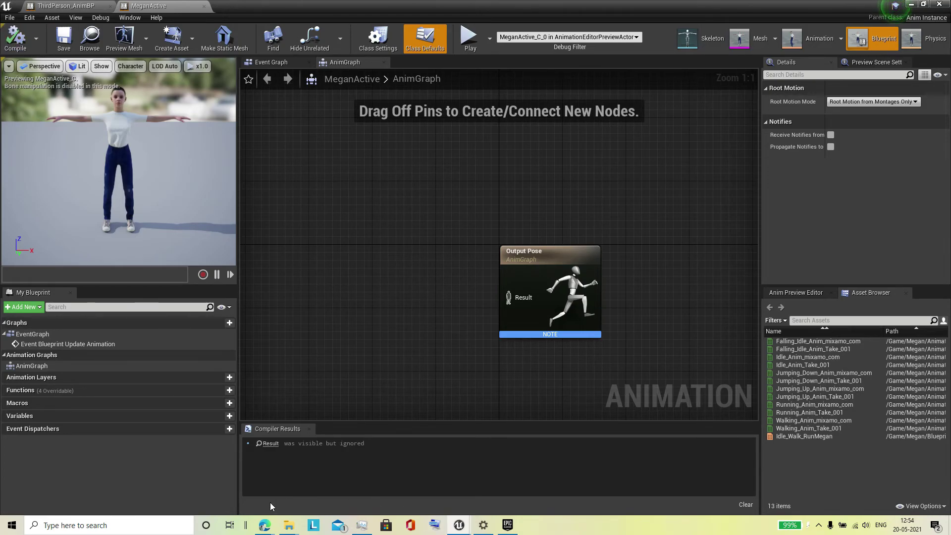
pyautogui.moveTo(264, 523)
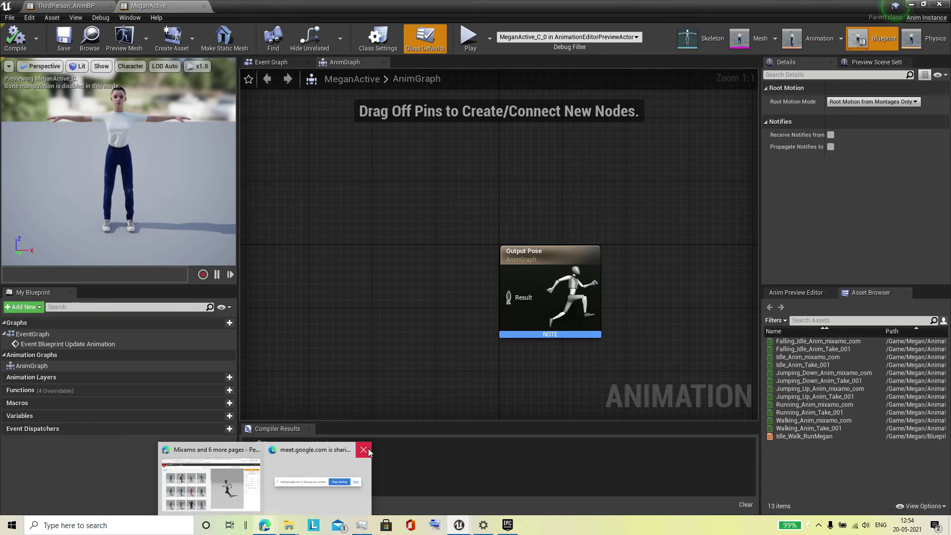
# Bring the Edge window with Mixamo forward and close the Meet tab
pyautogui.click(262, 478)
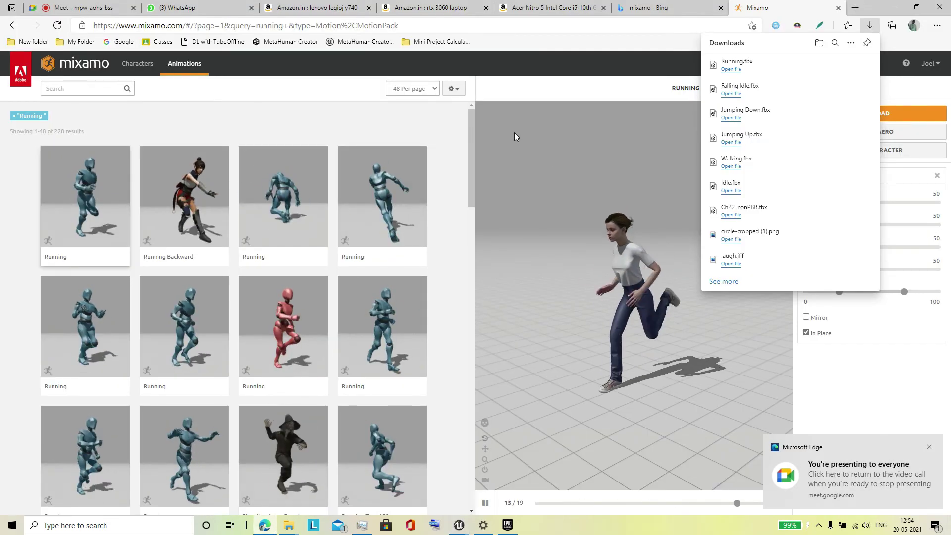
pyautogui.click(132, 8)
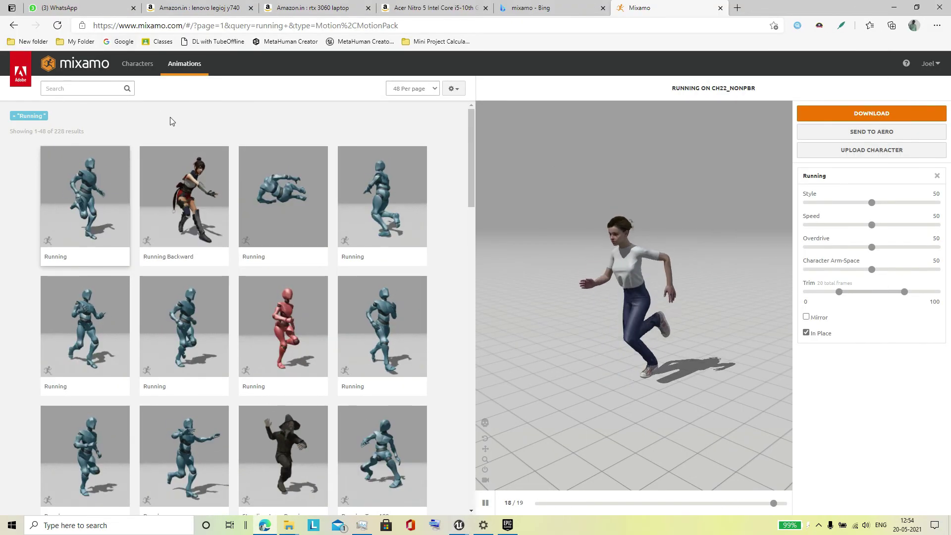
pyautogui.moveTo(469, 527)
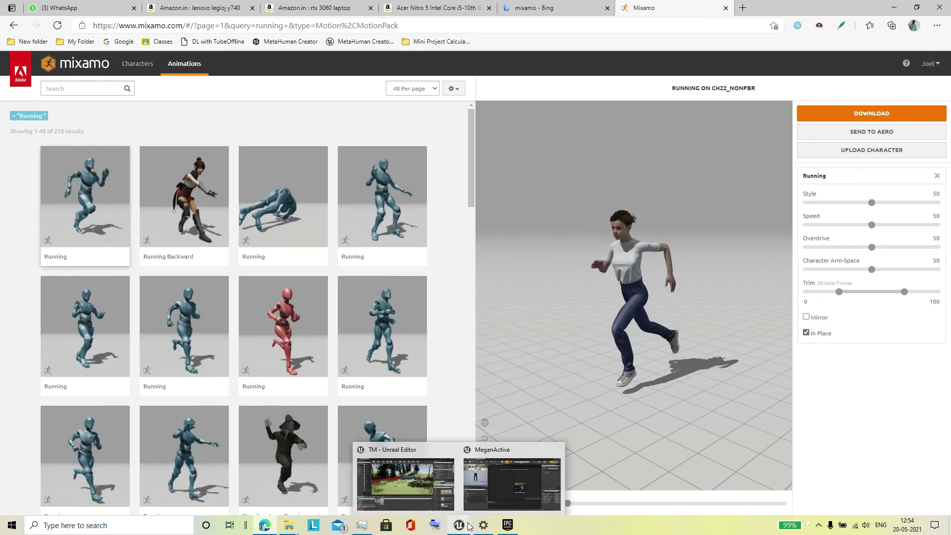